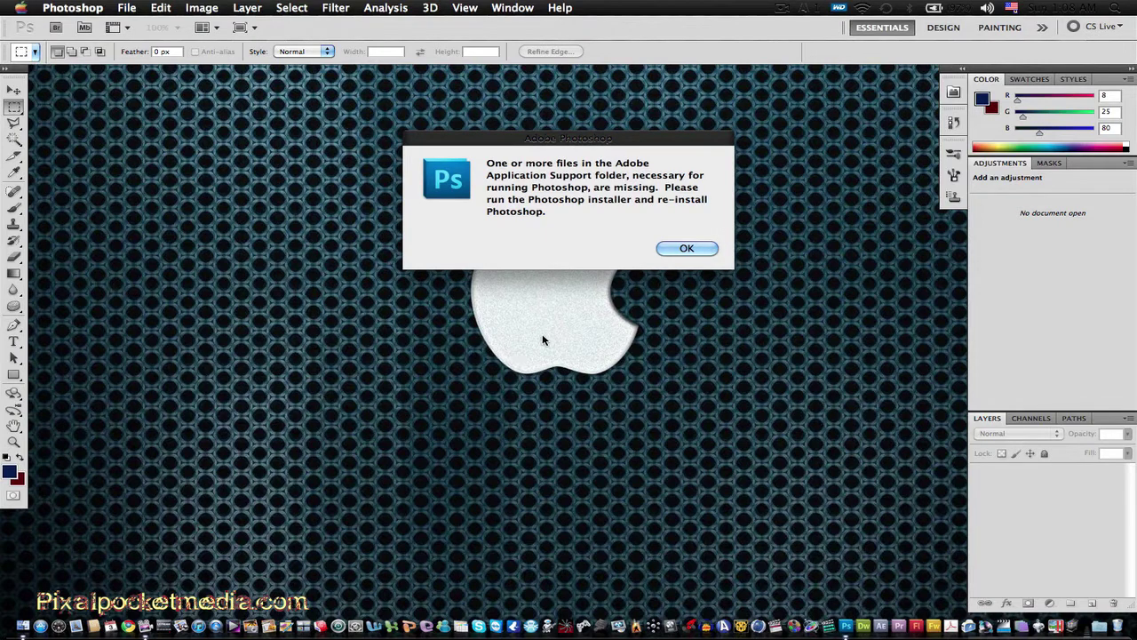
- Dismiss the missing-files alert and create a new white RGB document of 976 × 2320 pixels at 72 pixels/inch
click(687, 251)
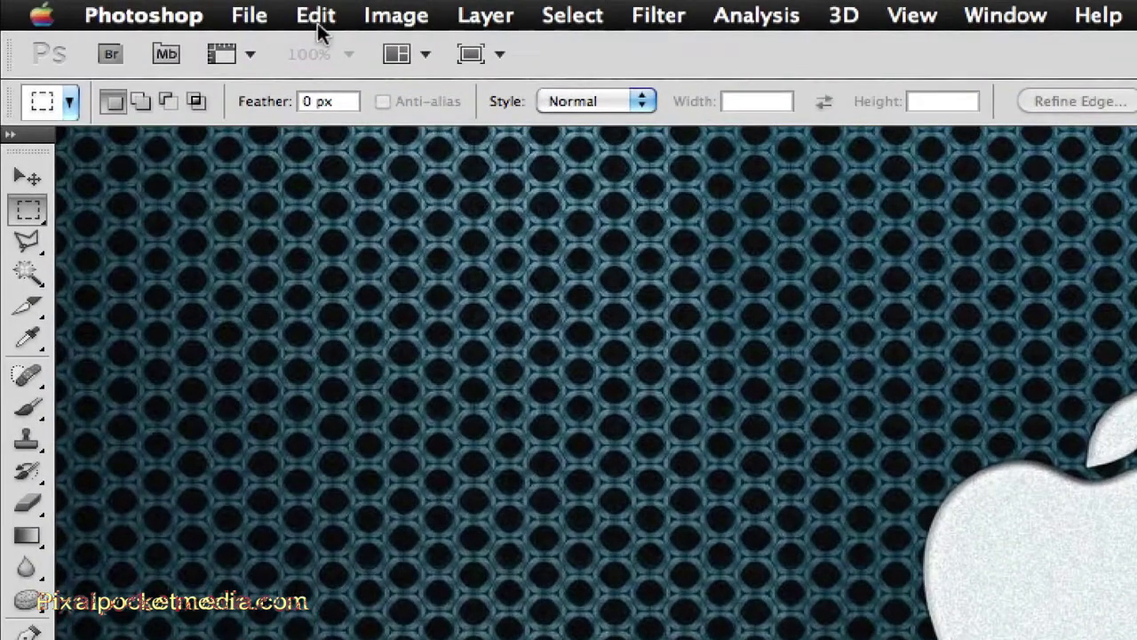
click(238, 17)
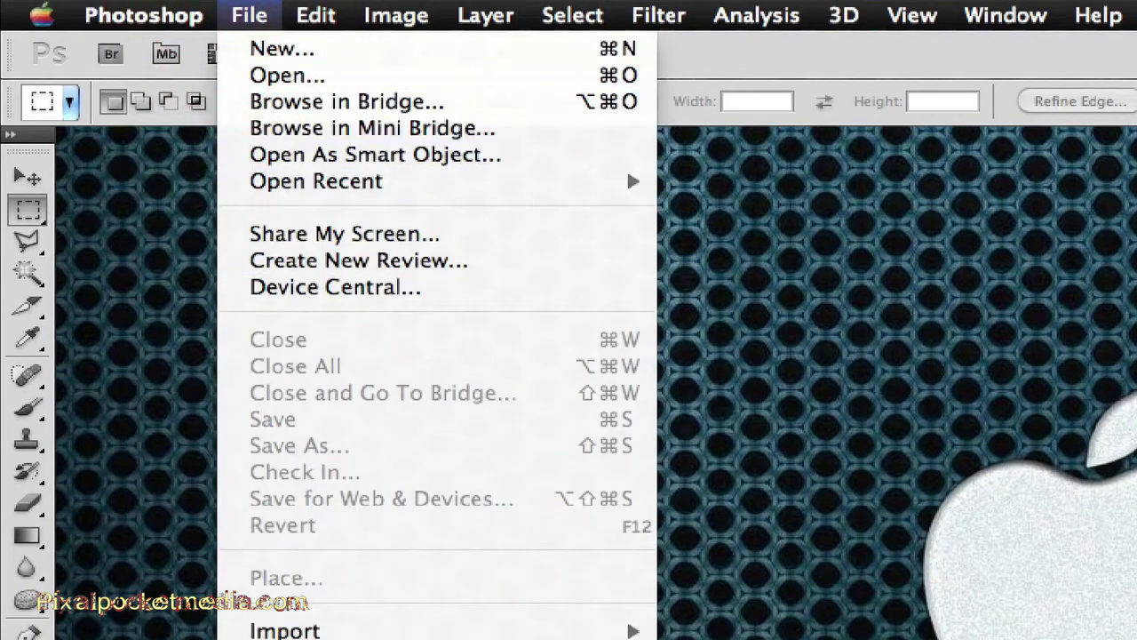
click(272, 49)
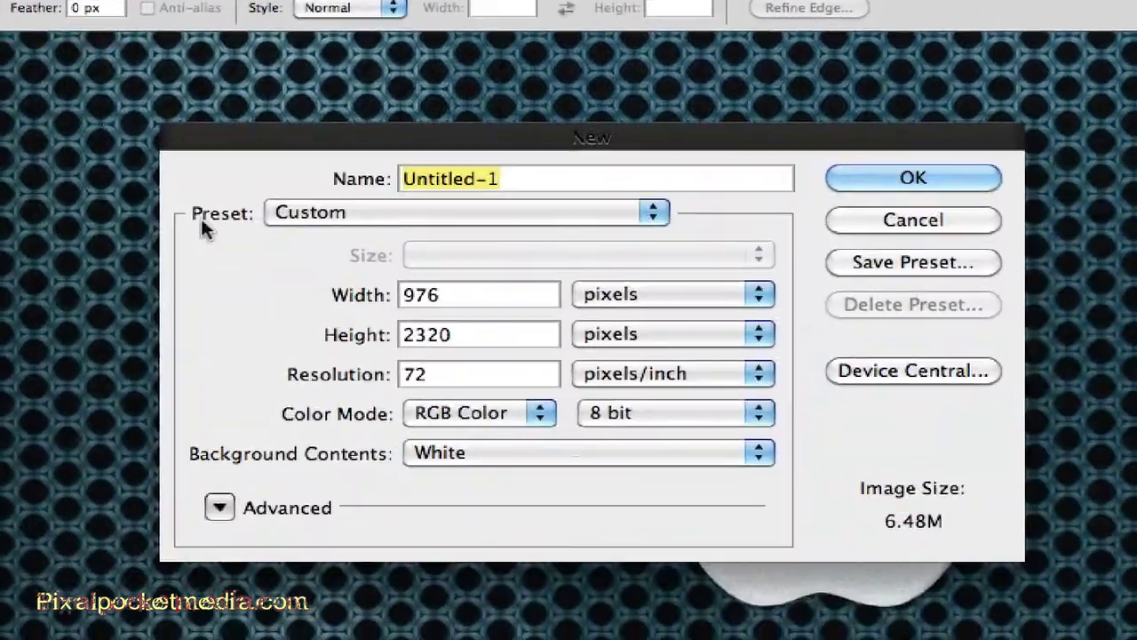
drag(681, 142, 751, 221)
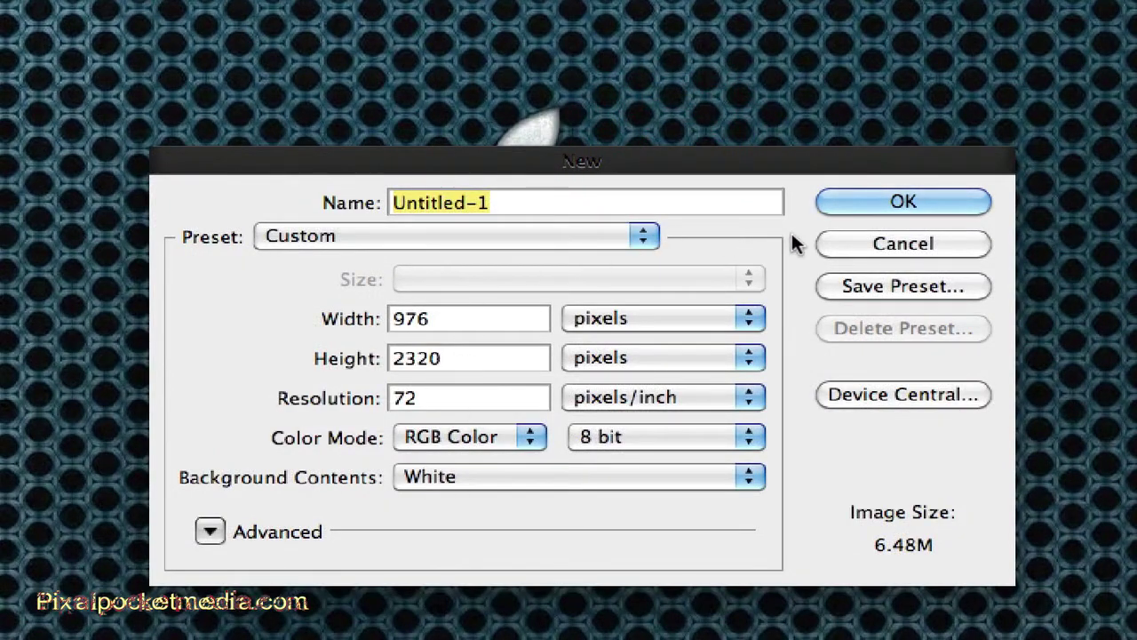
click(838, 197)
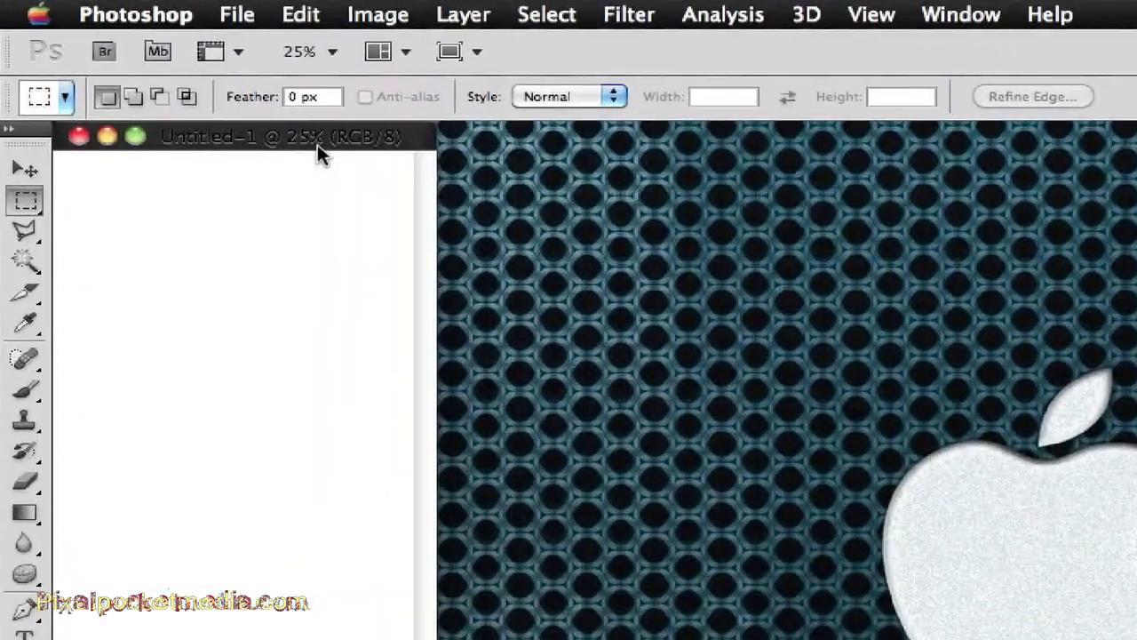
click(265, 107)
drag(275, 140, 951, 196)
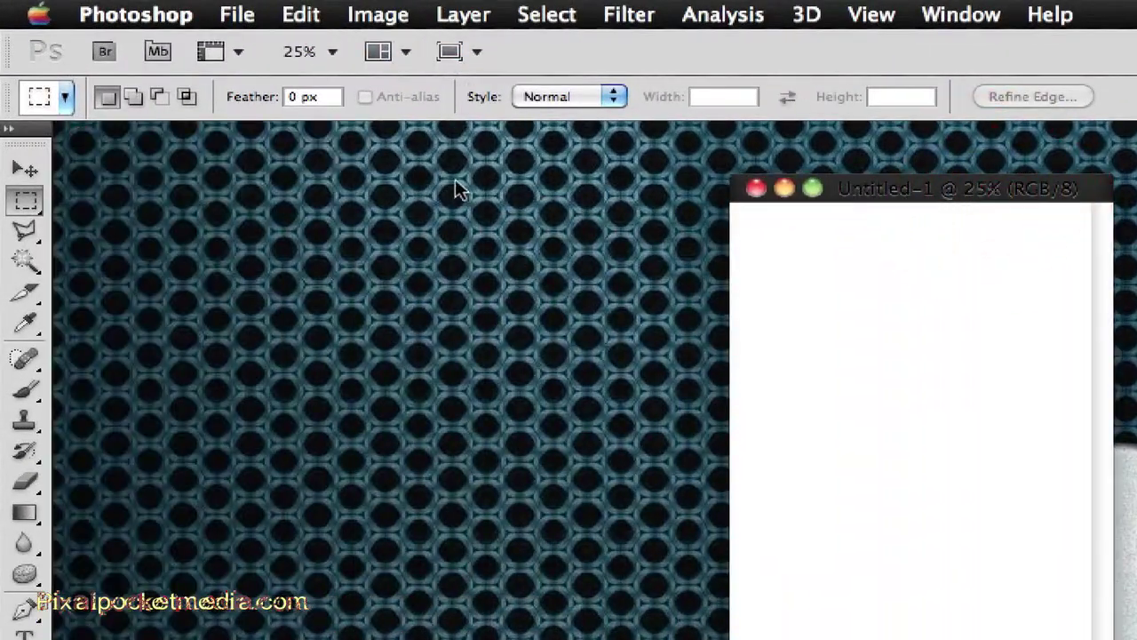
- Set the image width to 500 pixels
click(377, 14)
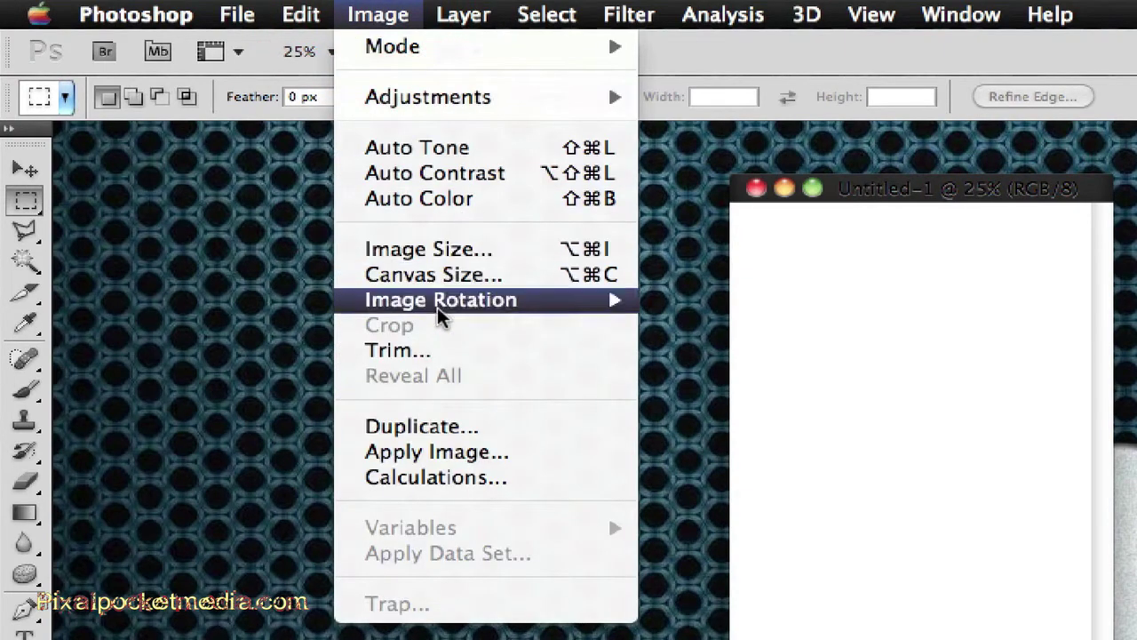
click(452, 251)
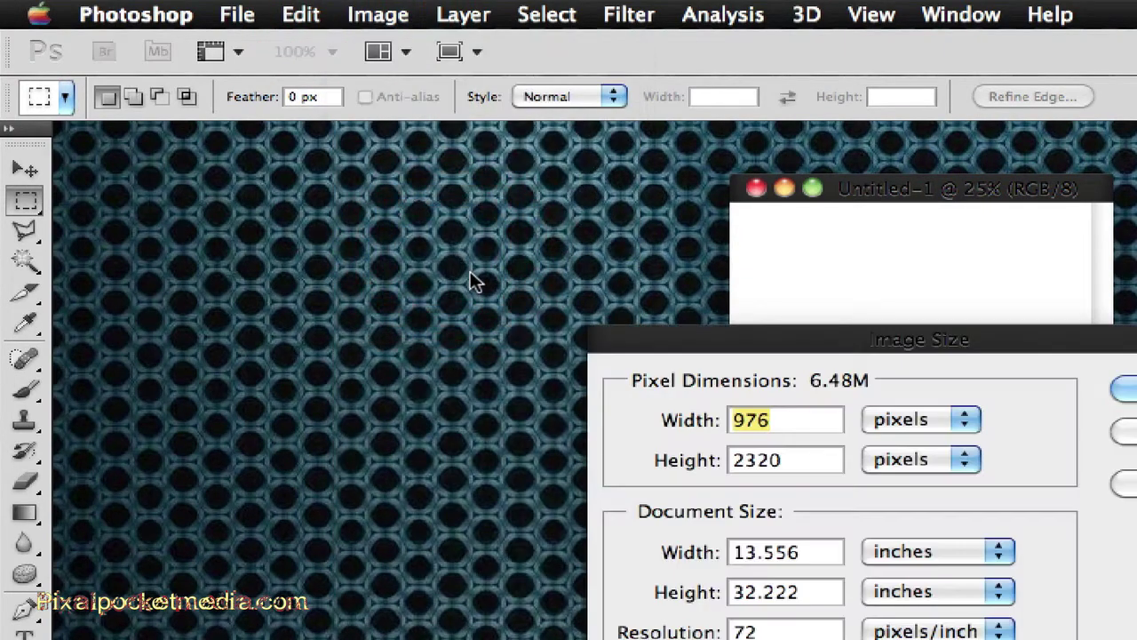
click(786, 426)
key(BackSpace)
key(BackSpace)
key(BackSpace)
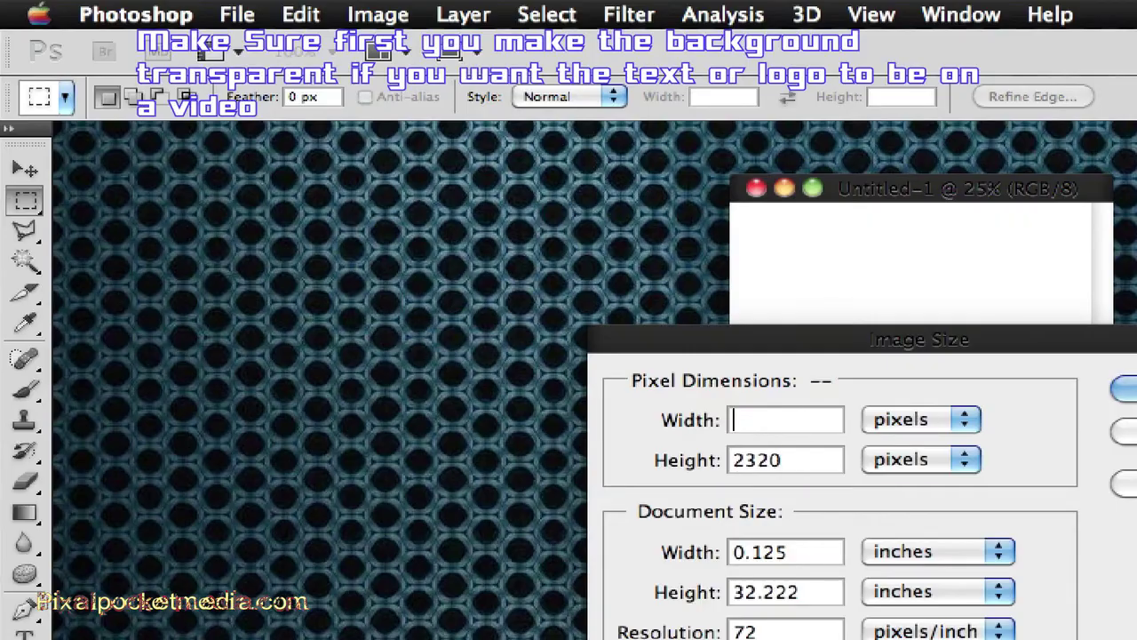
text(1)
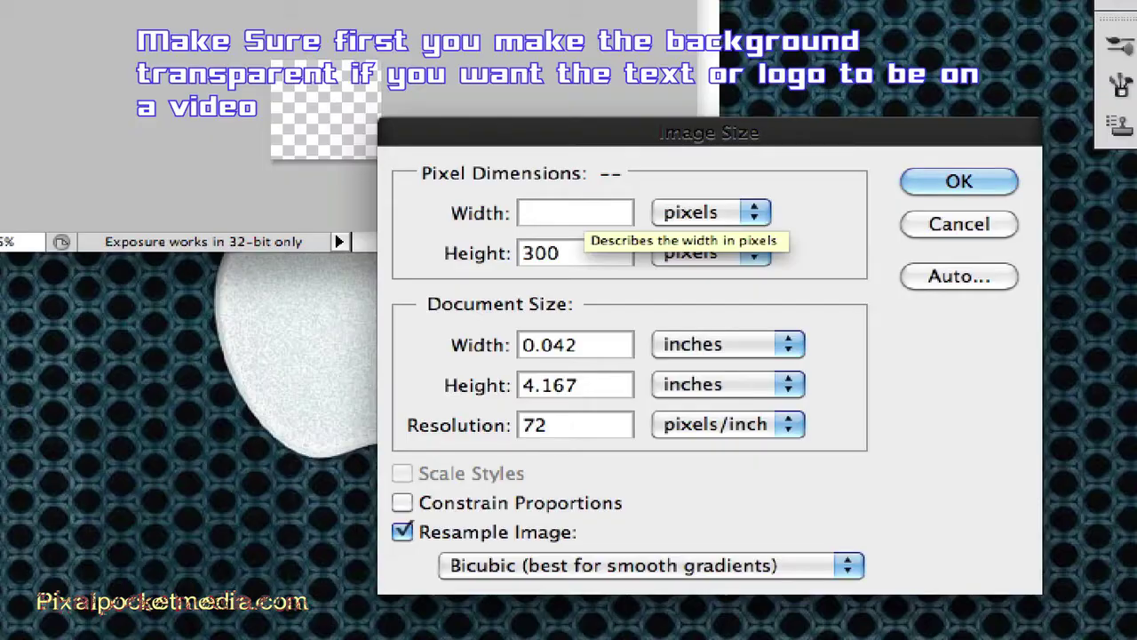
text(500)
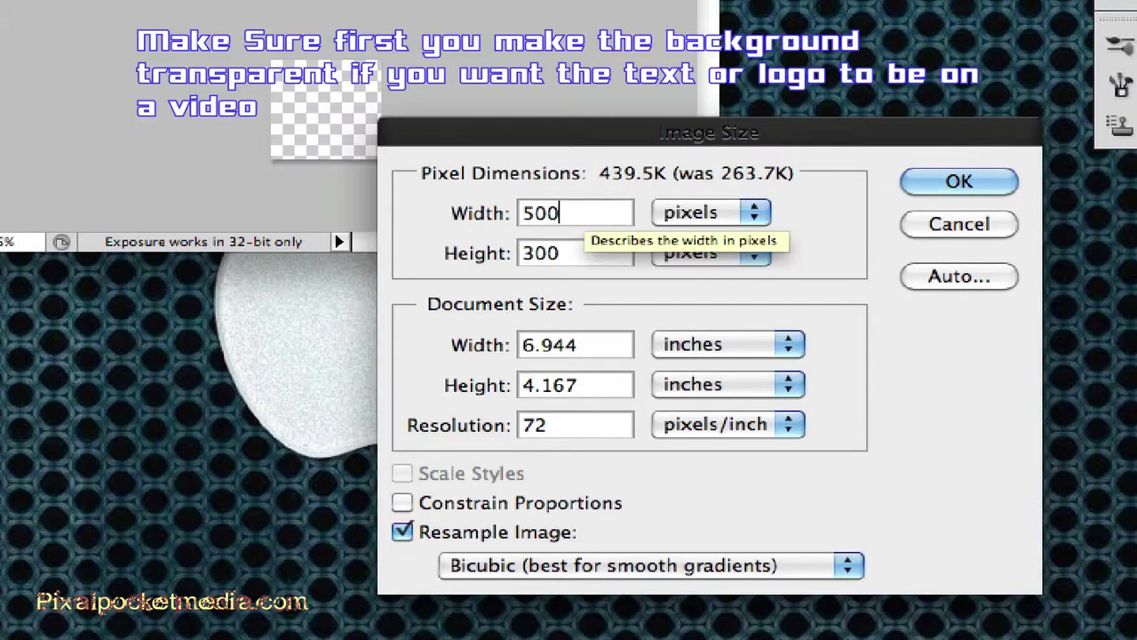
click(955, 189)
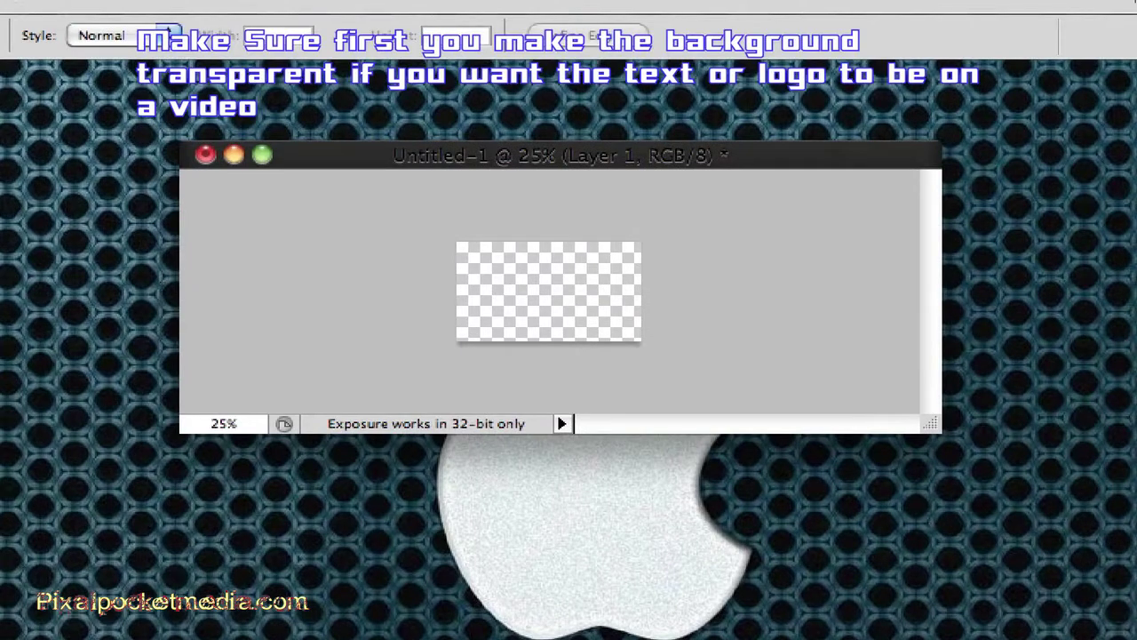
- Set the width of the transparent image to 900 pixels and enlarge its document window
click(0, 0)
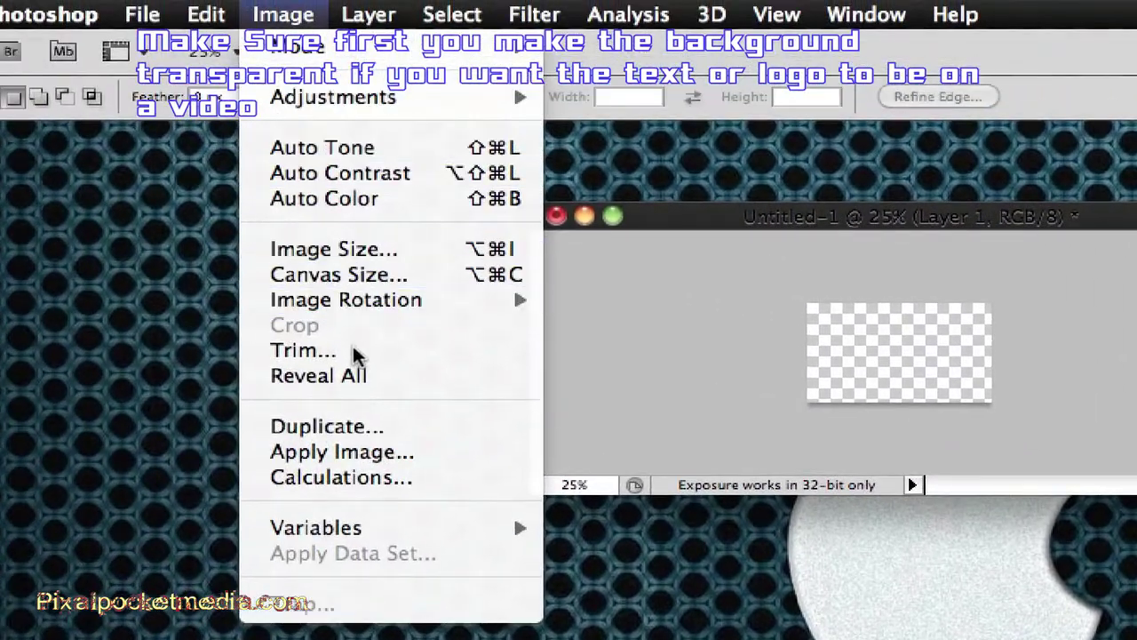
click(333, 248)
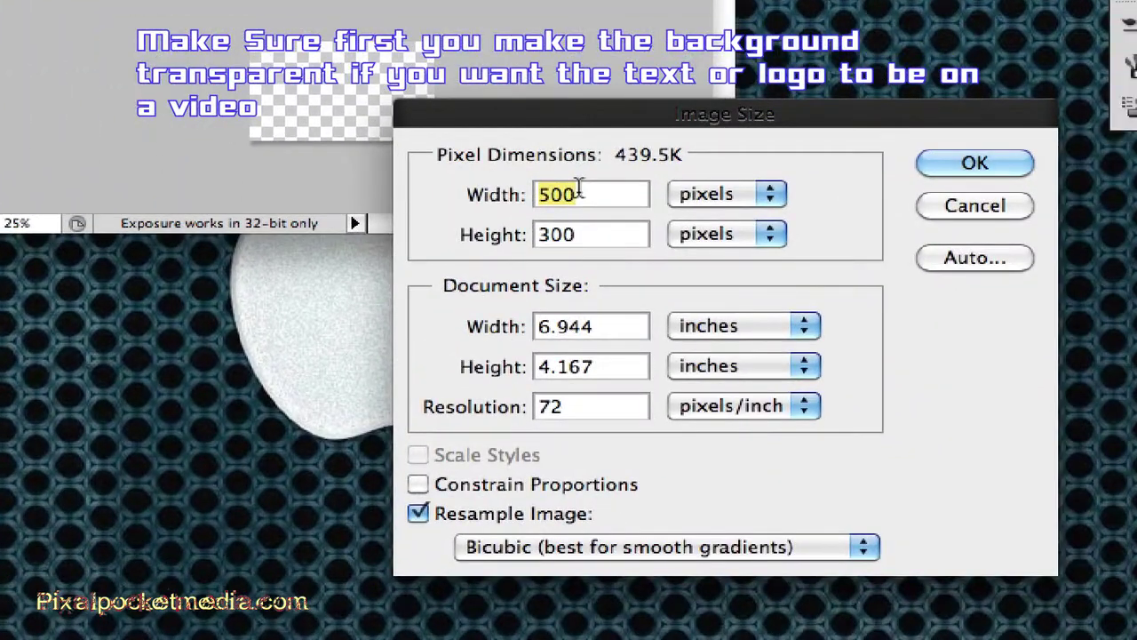
key(BackSpace)
text(900)
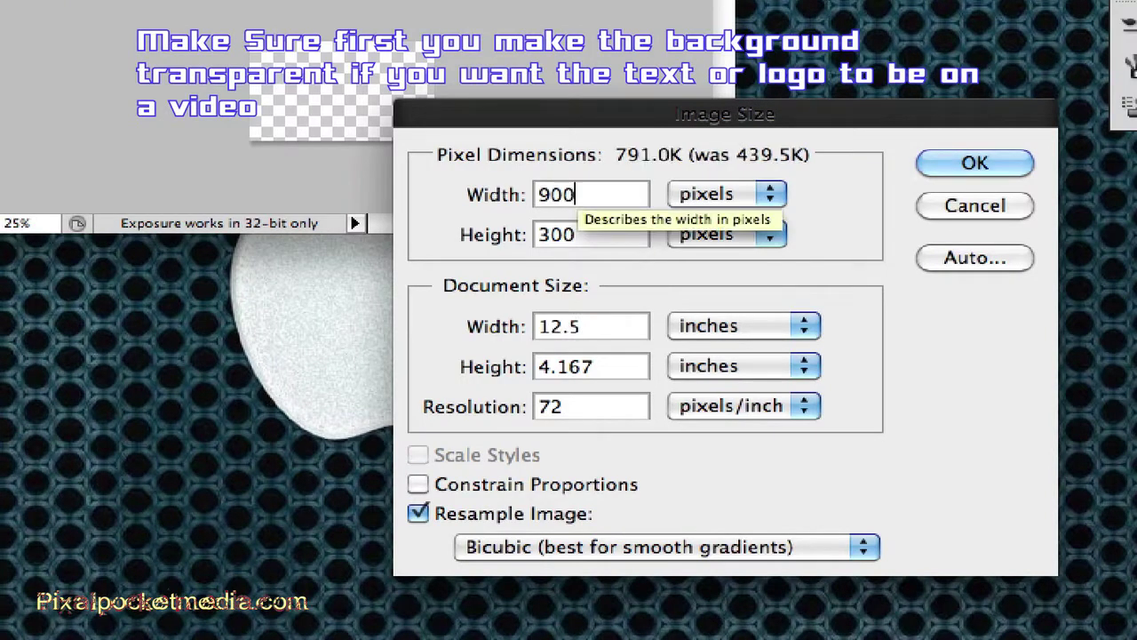
click(938, 168)
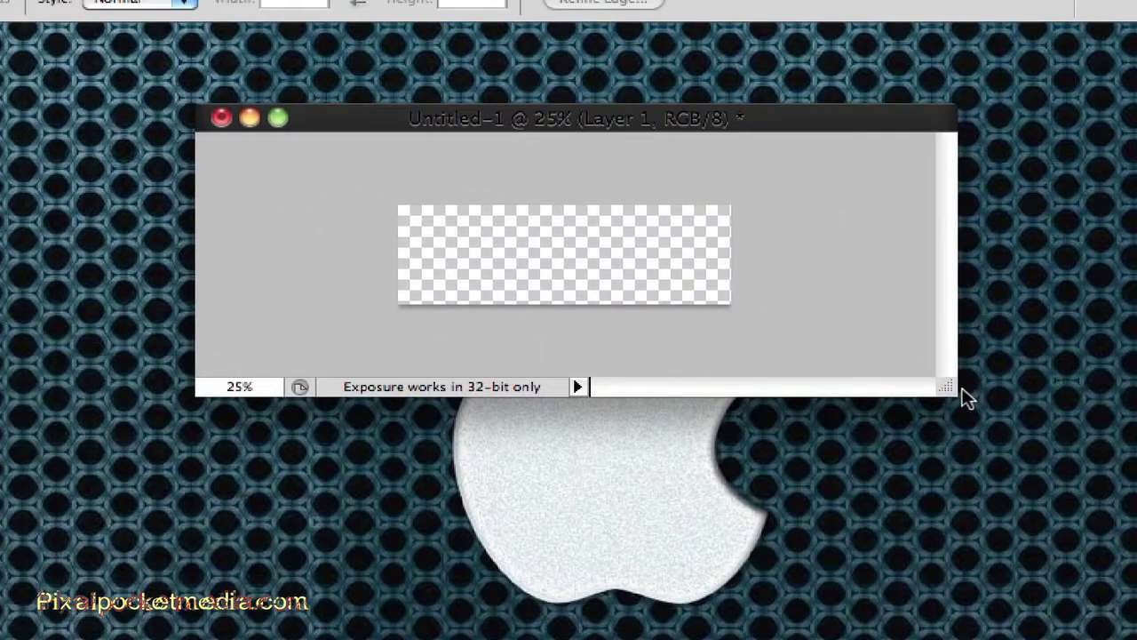
drag(862, 327, 1045, 544)
drag(1128, 606, 1136, 639)
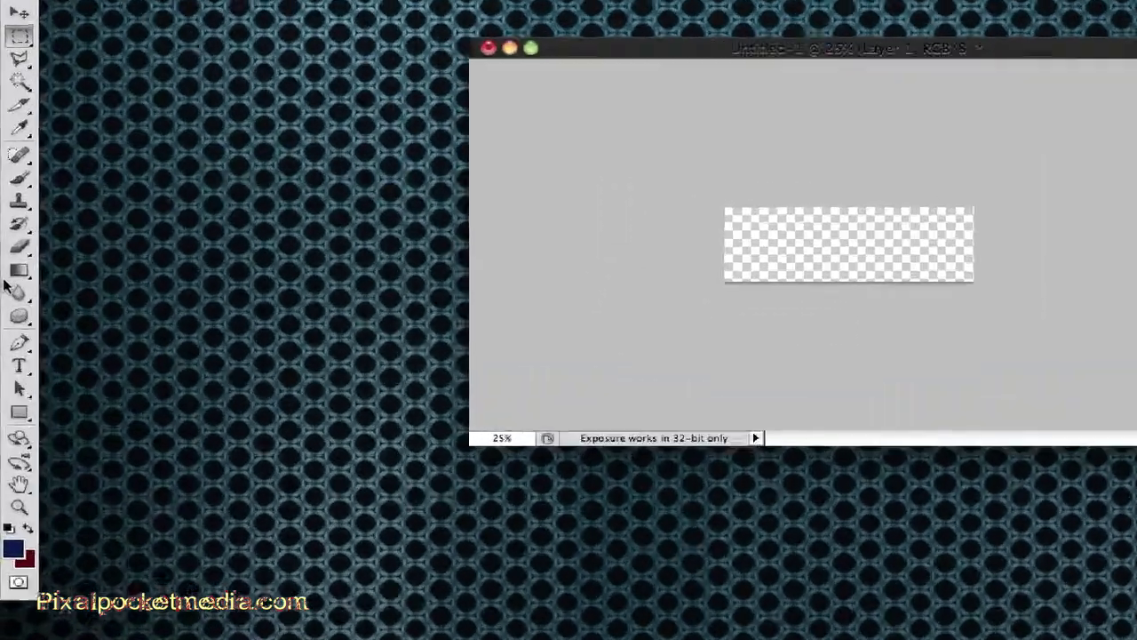
- Activate the Type tool and set its font to Rosewood Std
click(19, 364)
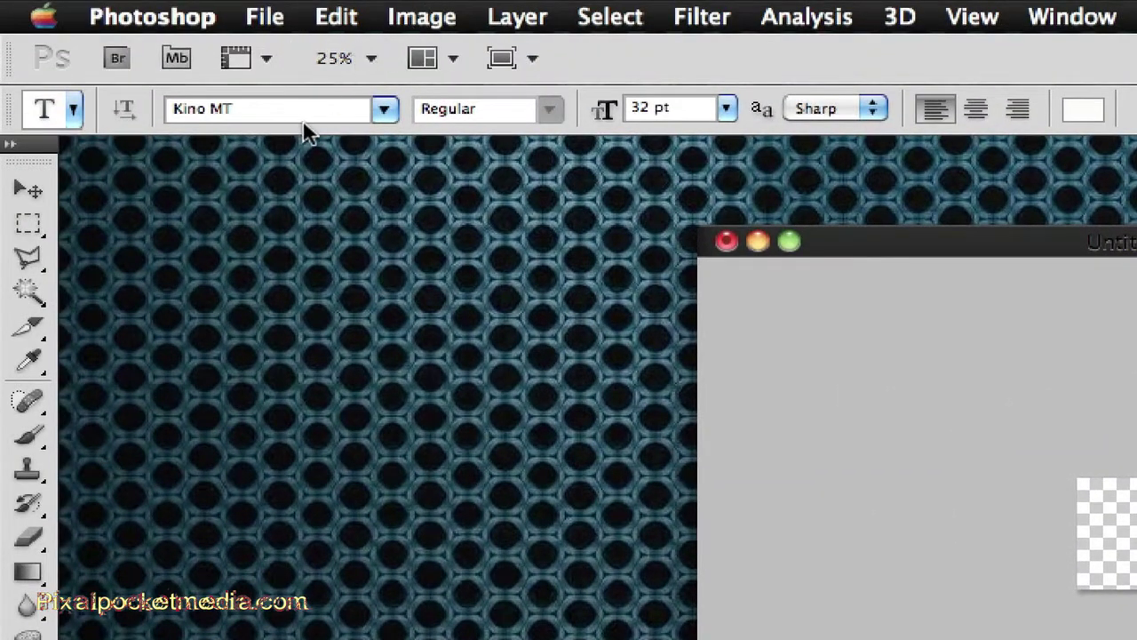
click(383, 109)
scroll(345, 285, down, 2)
scroll(344, 285, down, 15)
scroll(304, 249, down, 3)
scroll(305, 249, up, 15)
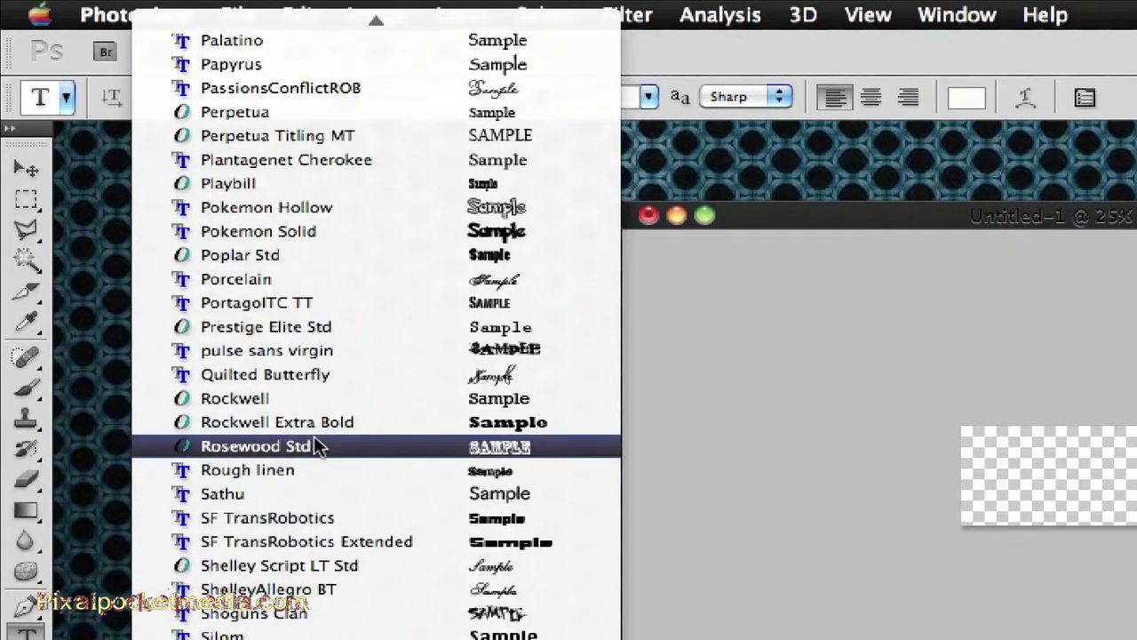
scroll(316, 424, up, 2)
scroll(314, 422, up, 8)
scroll(320, 462, down, 3)
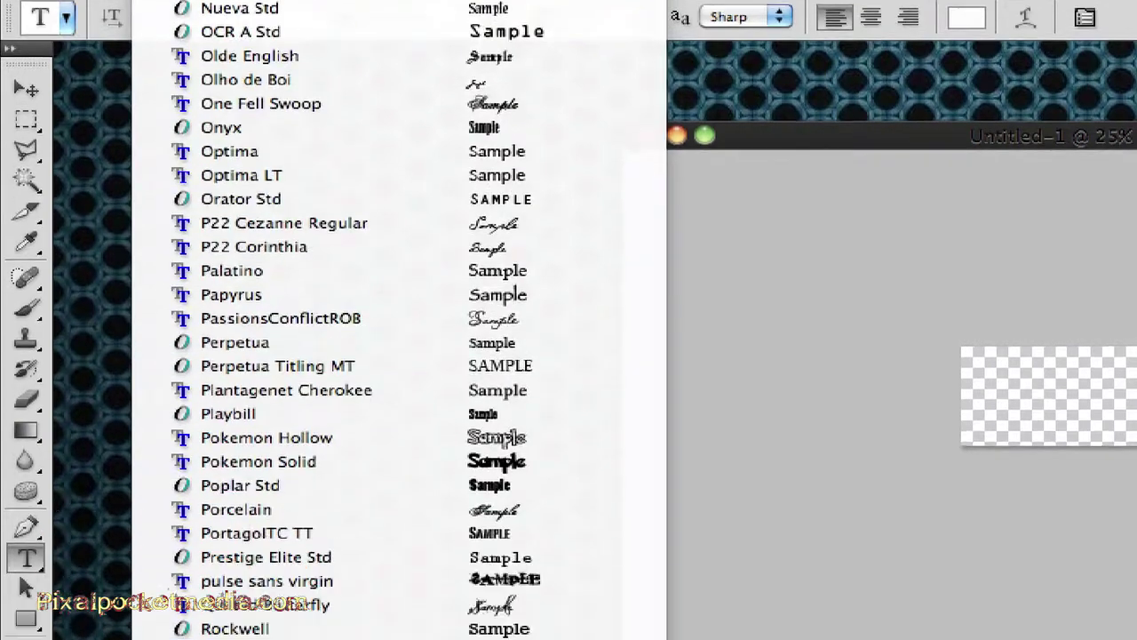
click(276, 232)
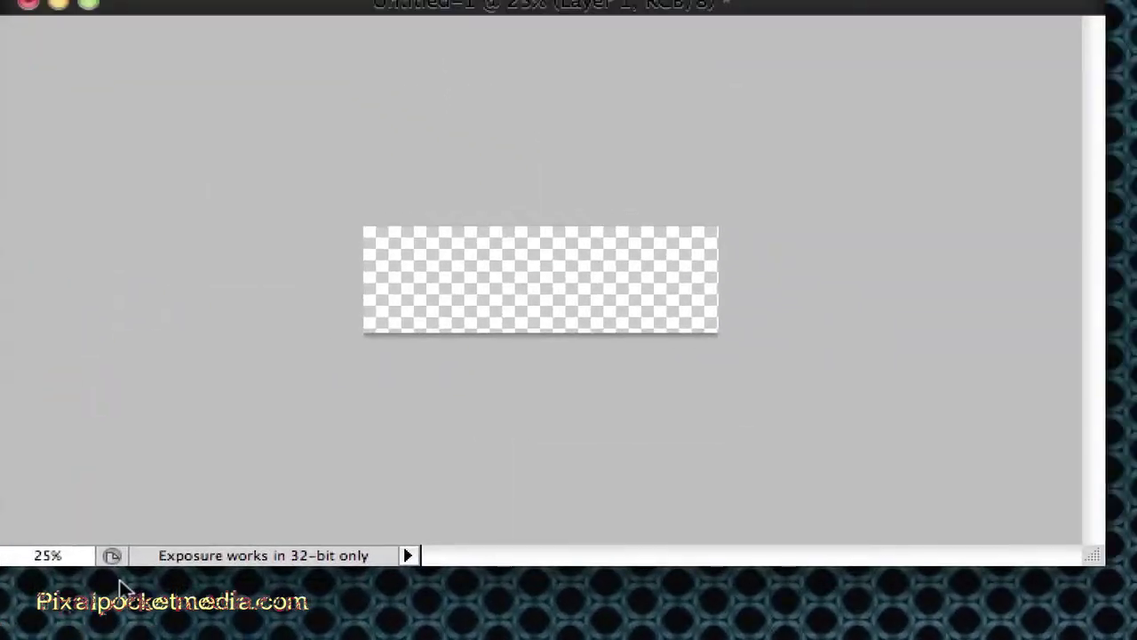
- Add the text "Mastersun88" to the transparent canvas and colour it pure red (ff0000)
click(391, 285)
text(Pixel)
drag(471, 276, 336, 273)
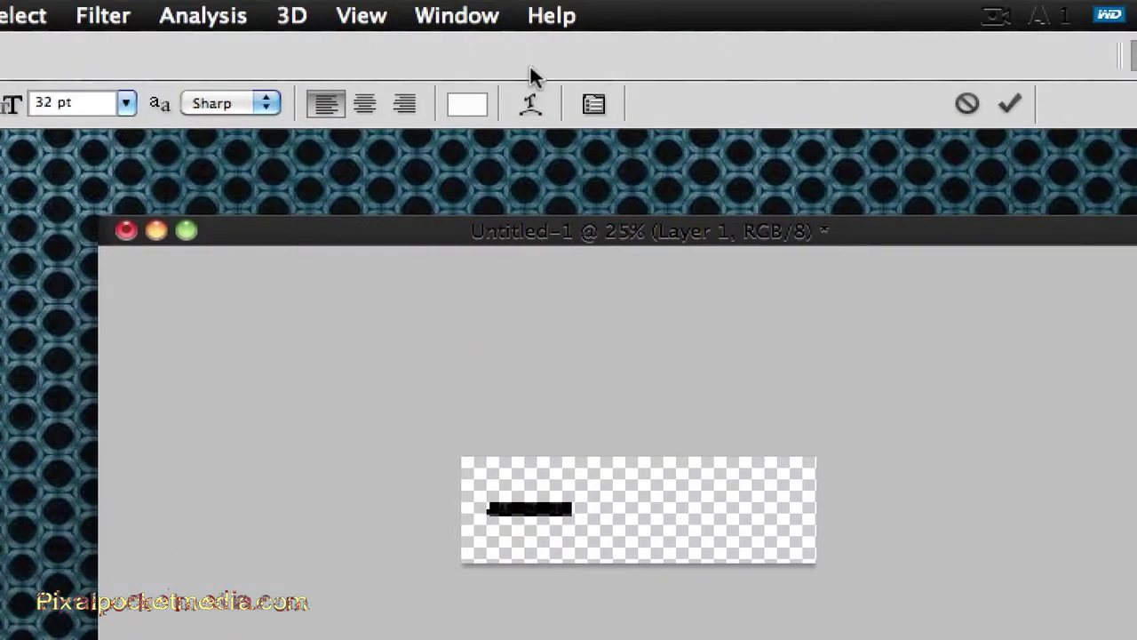
click(467, 105)
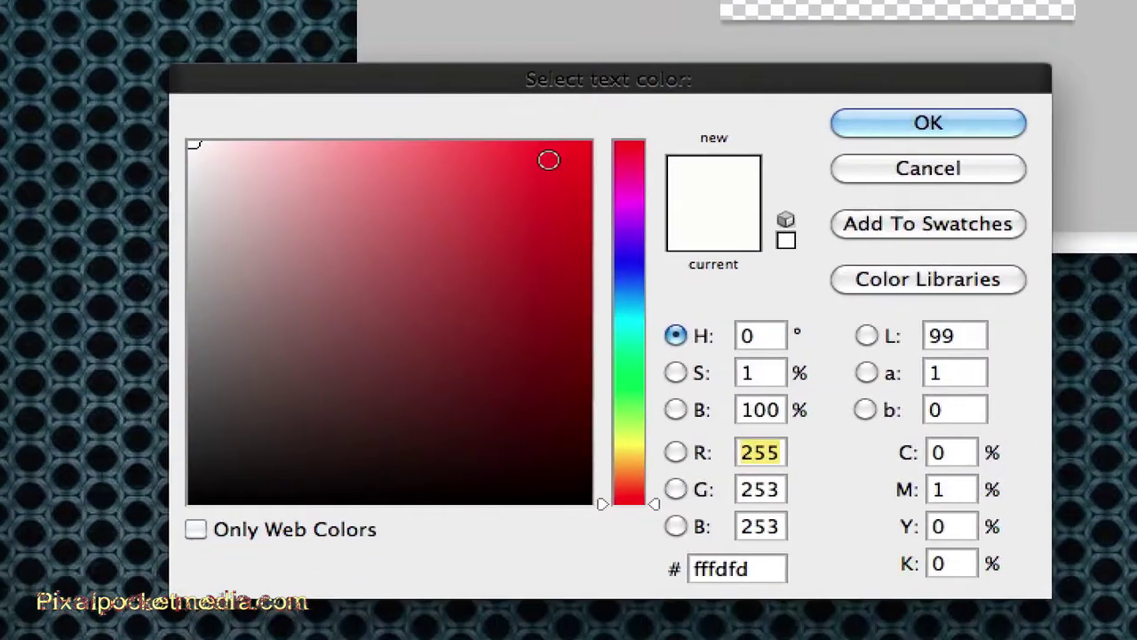
click(475, 231)
drag(359, 318, 533, 180)
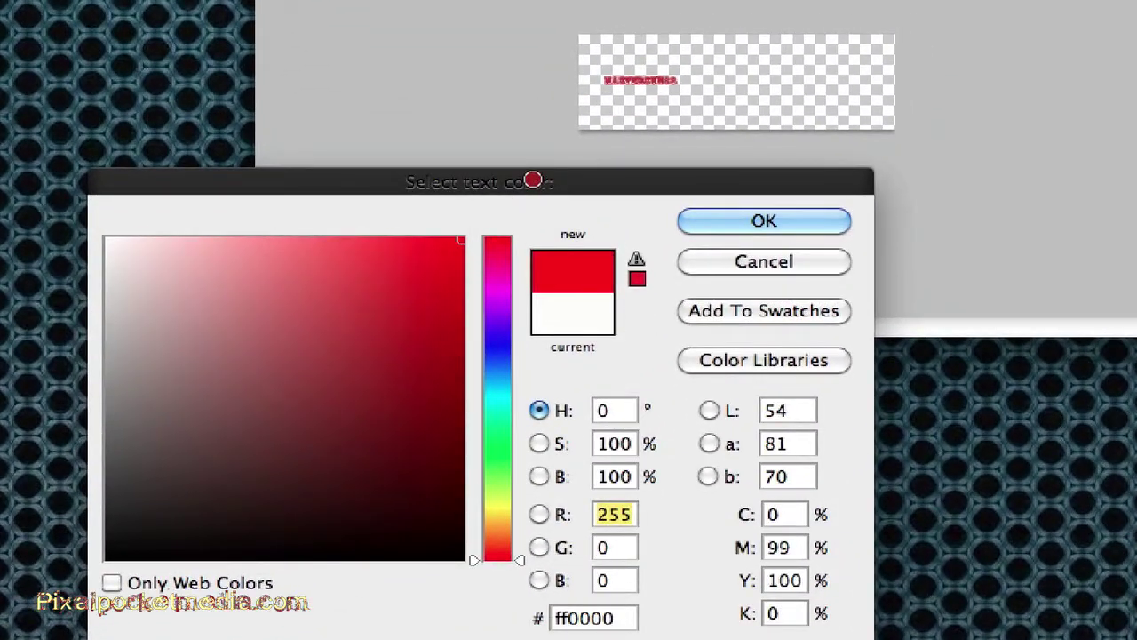
click(711, 221)
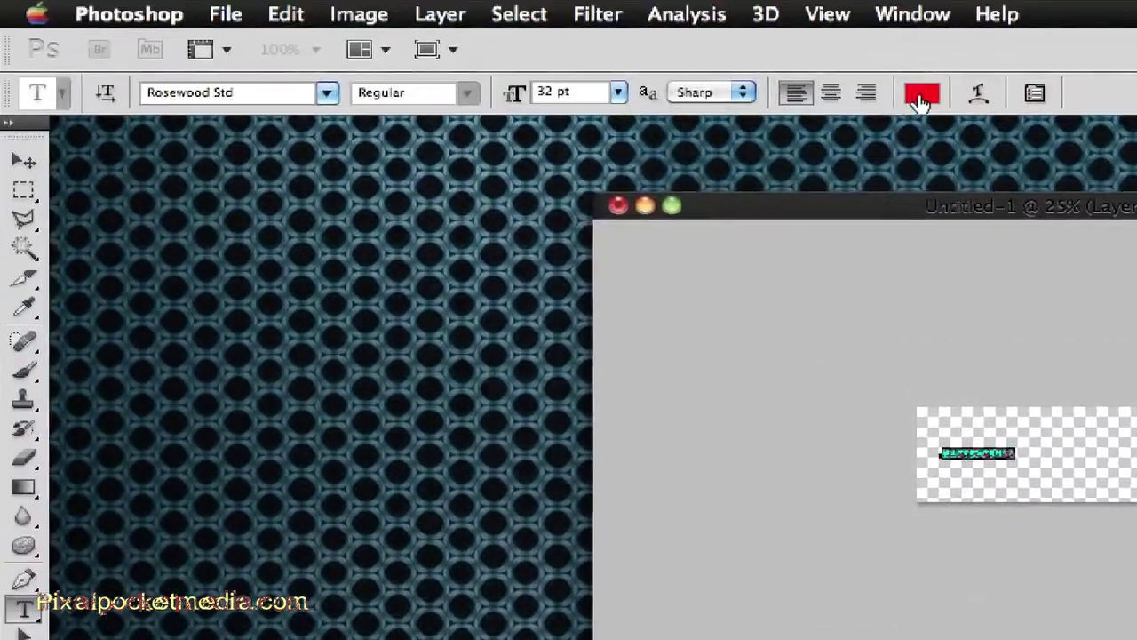
- Recolour the text dark red (760b0b) and commit the text edit
click(920, 96)
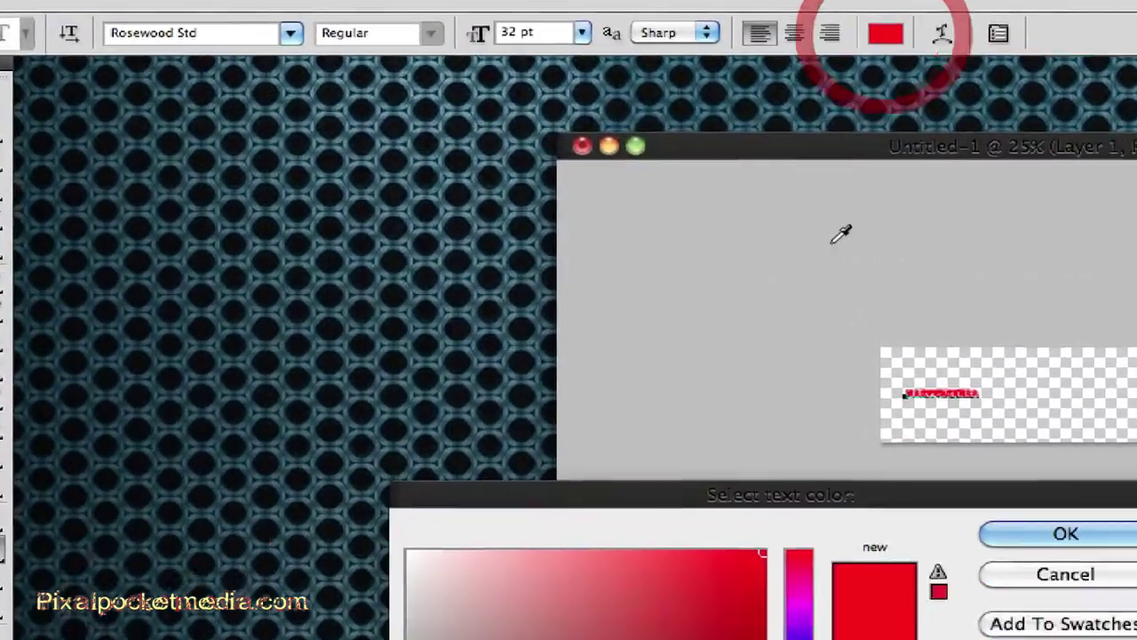
click(528, 390)
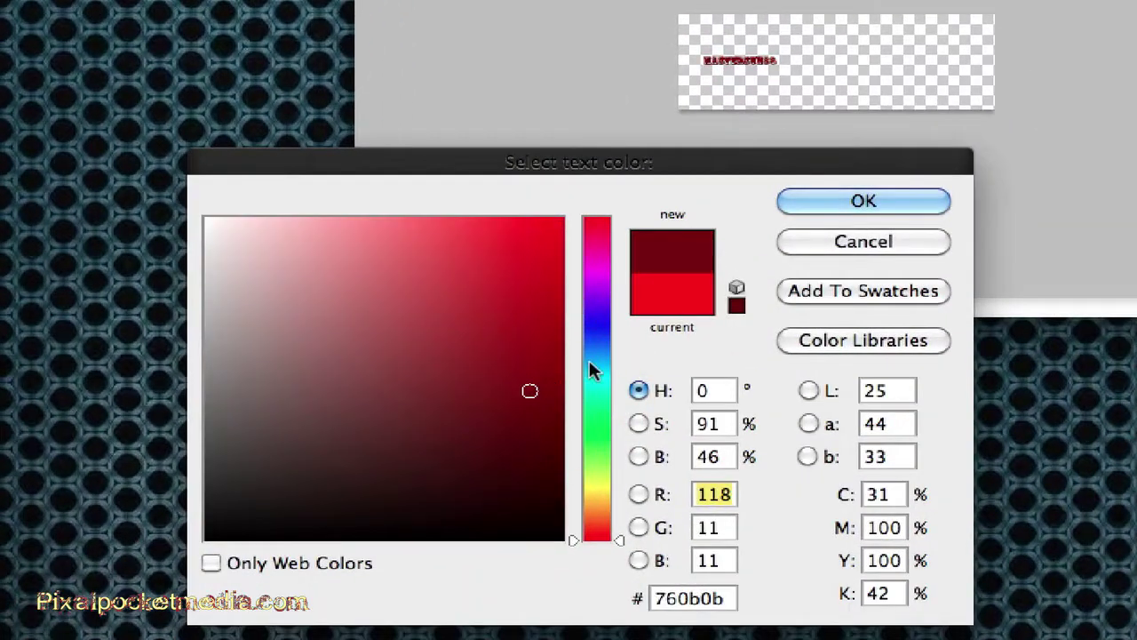
click(824, 195)
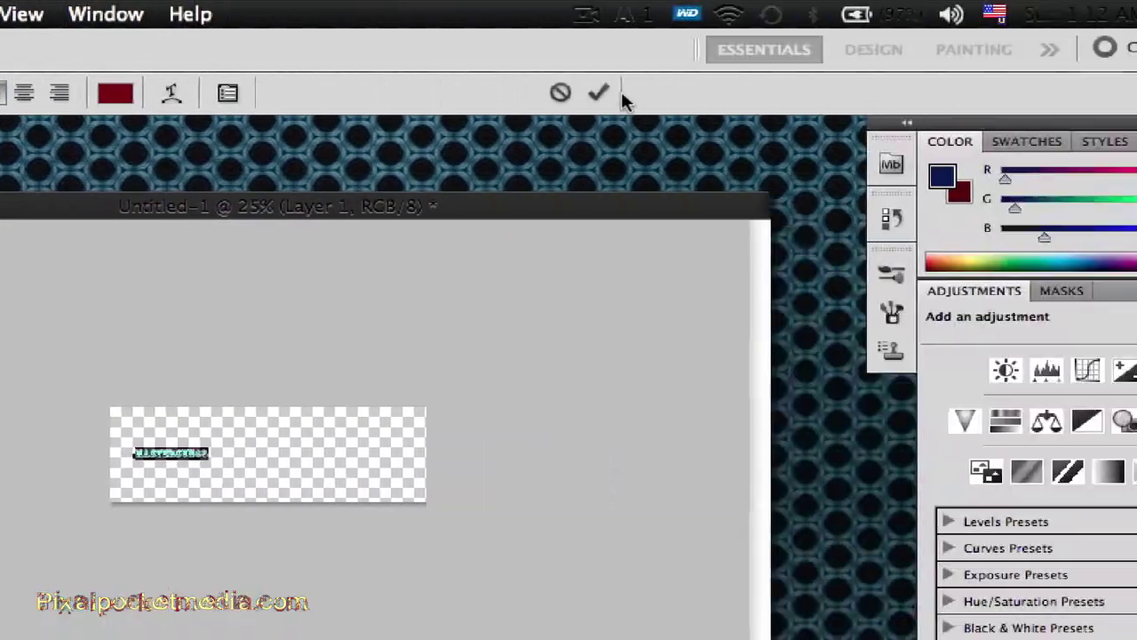
click(1136, 94)
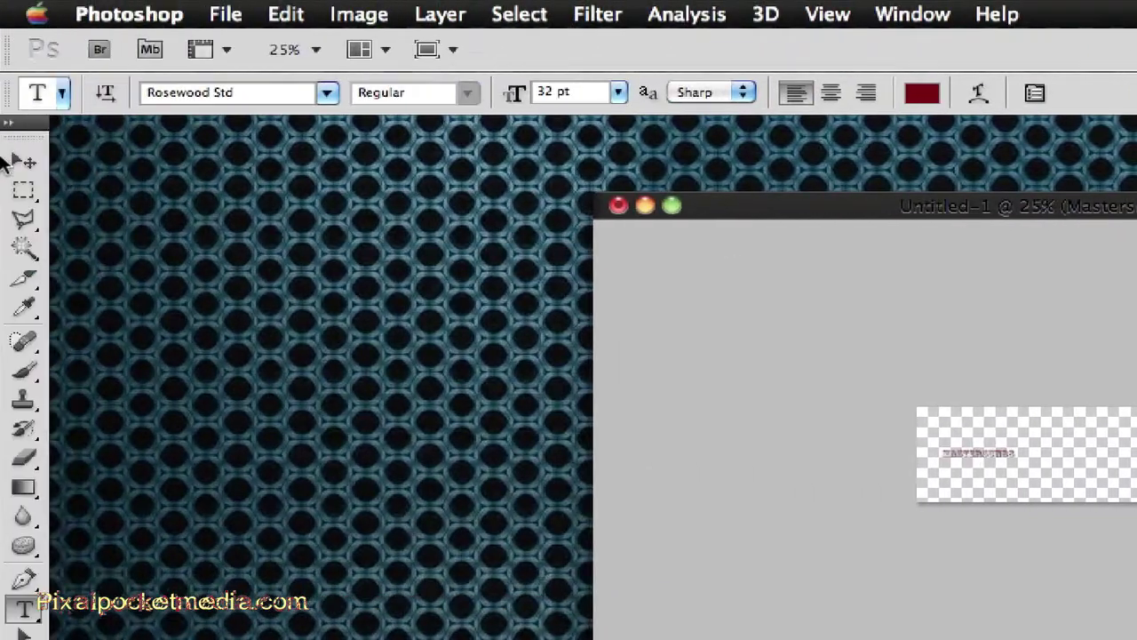
- Scale the text up to about 586% height and move it up so it fits within the canvas
click(22, 168)
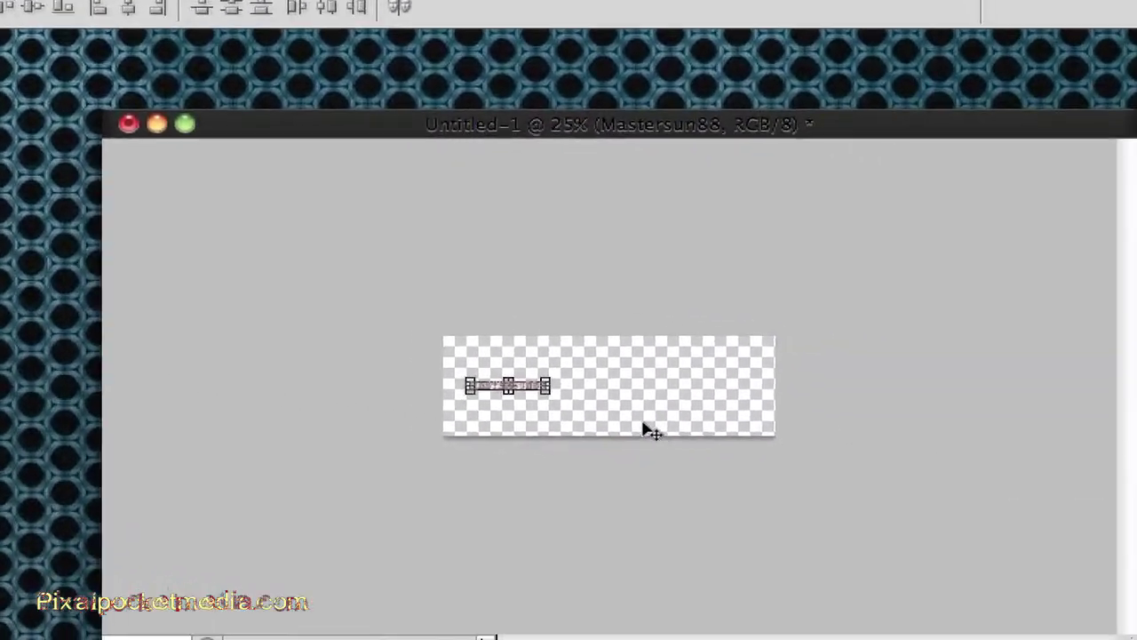
drag(548, 387, 718, 453)
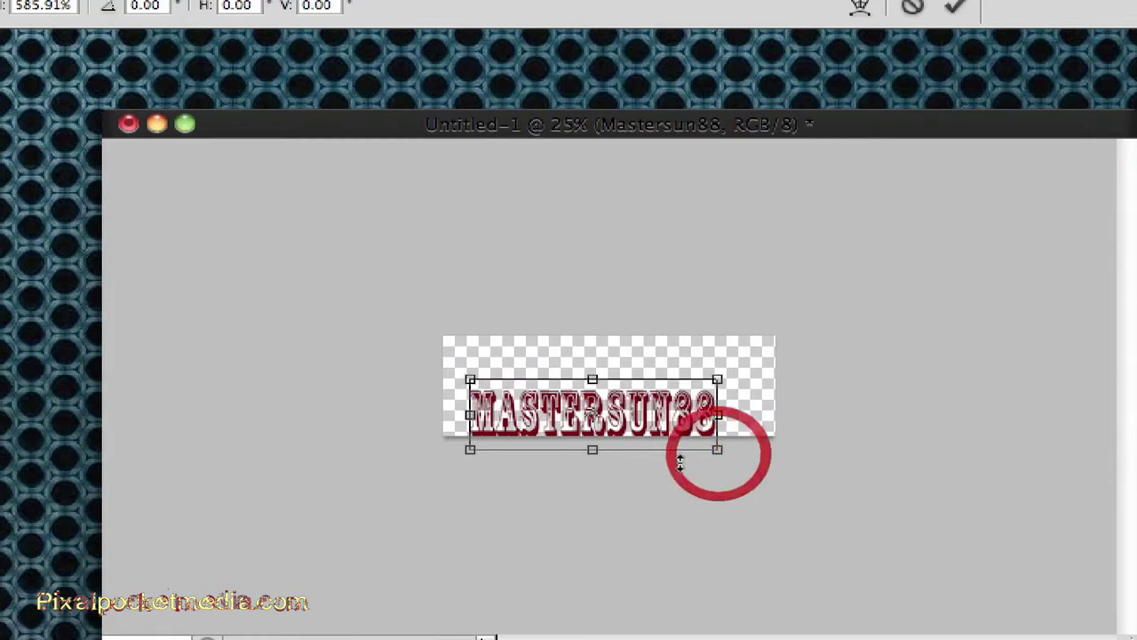
drag(536, 415, 538, 401)
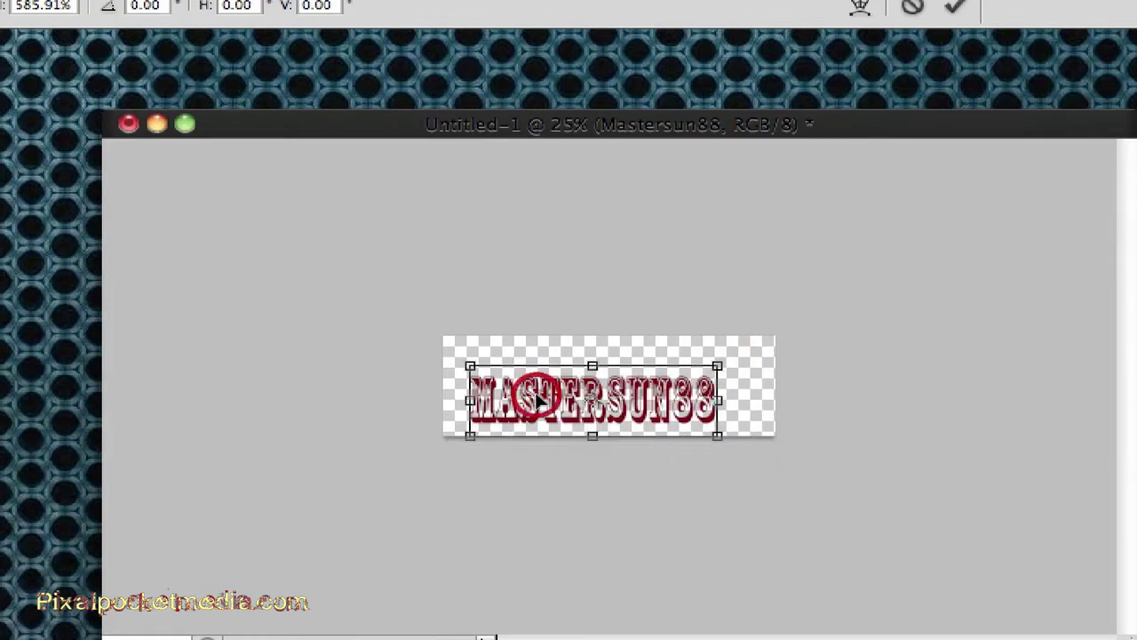
- Stretch the text to fill the whole canvas, about 436% wide and 828% high, and apply the transform
drag(641, 125, 530, 142)
drag(481, 331, 483, 317)
drag(665, 352, 713, 361)
drag(419, 324, 391, 323)
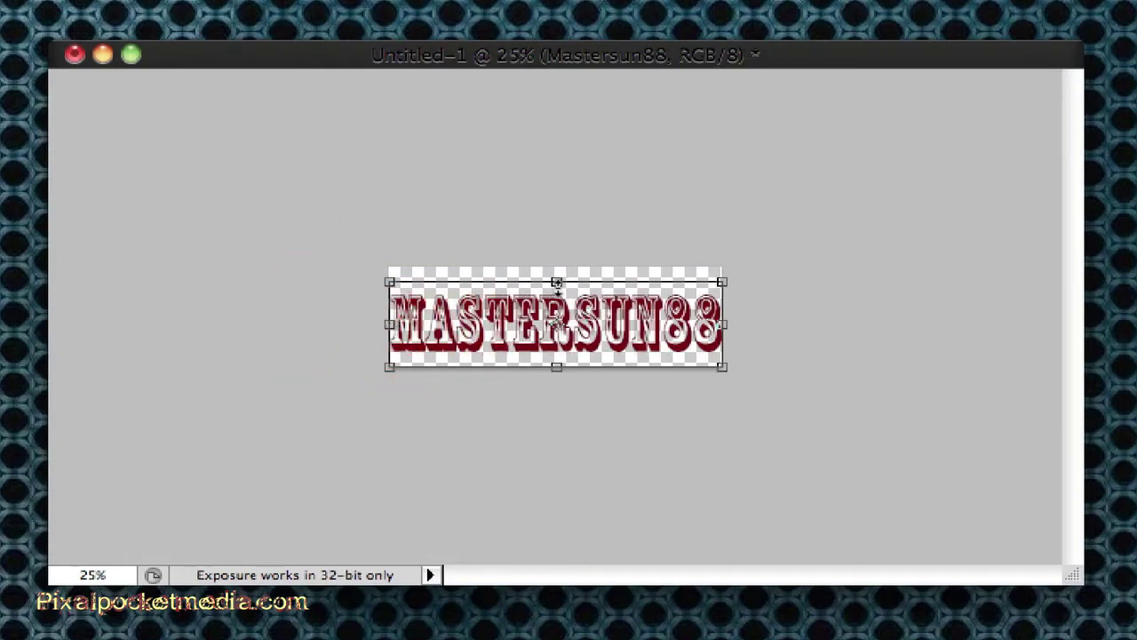
drag(558, 279, 557, 265)
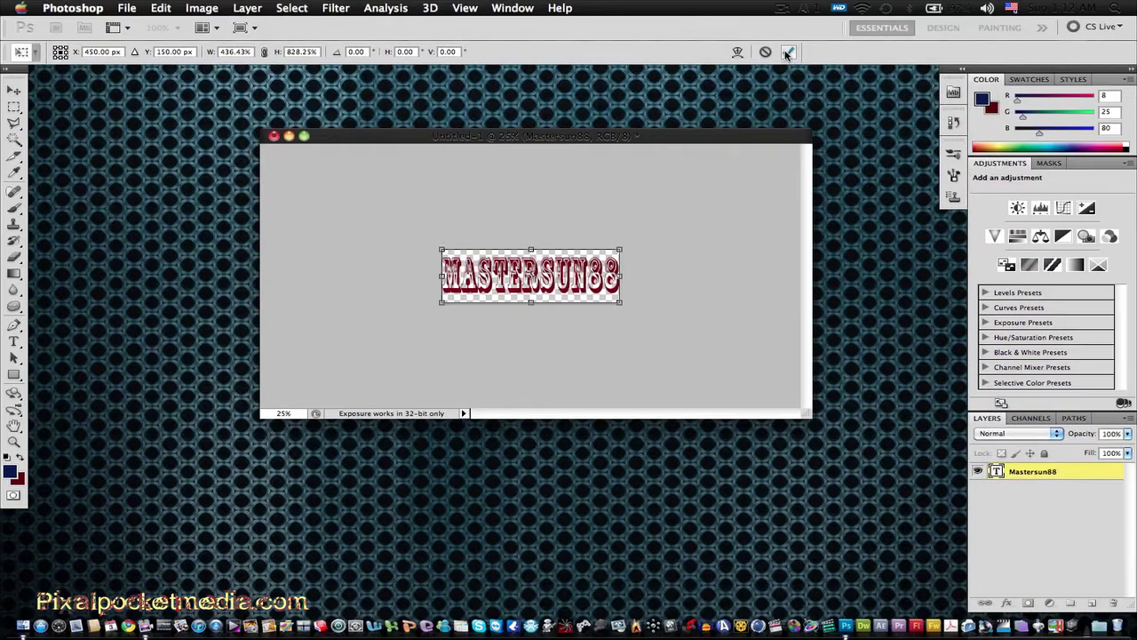
click(788, 51)
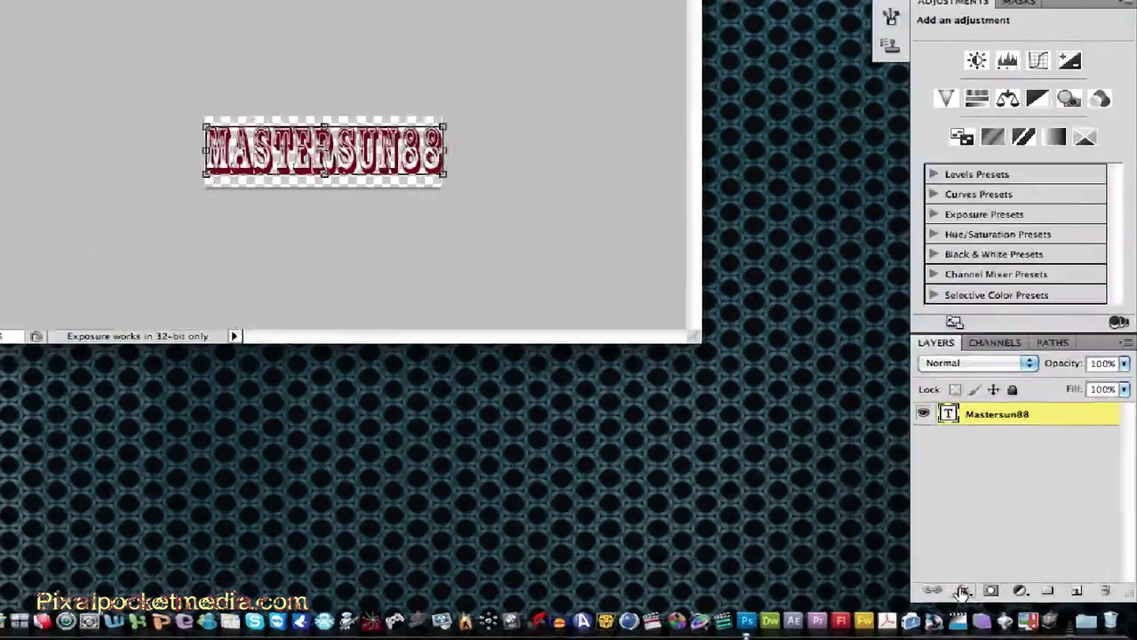
- Add a Bevel and Emboss effect with the Emboss style to the text layer, leaving Satin off
click(1008, 602)
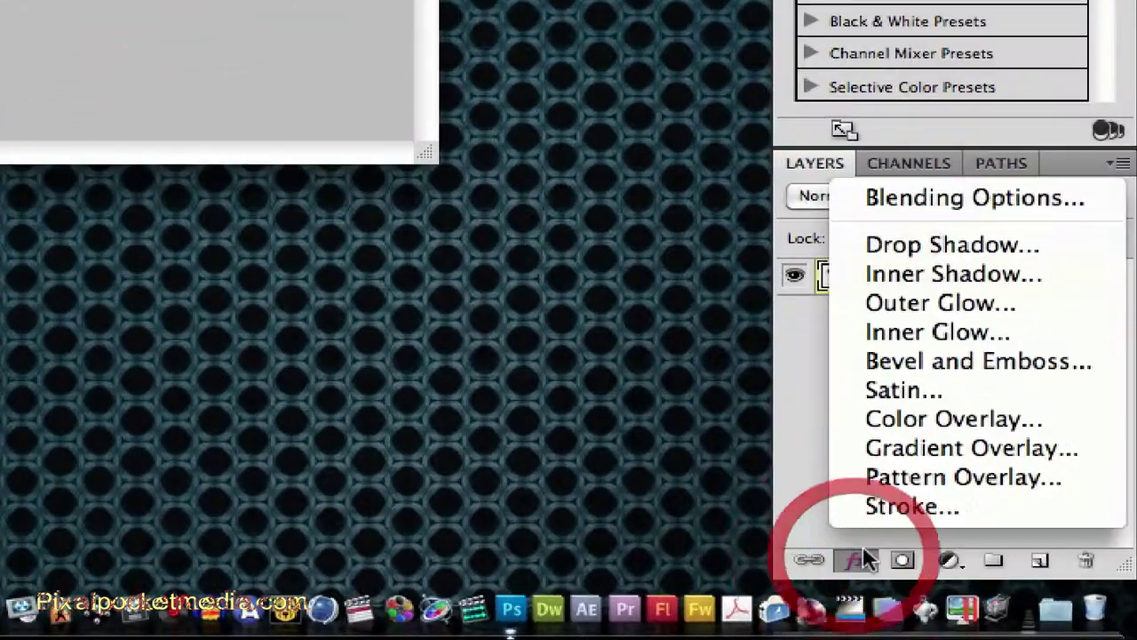
click(906, 389)
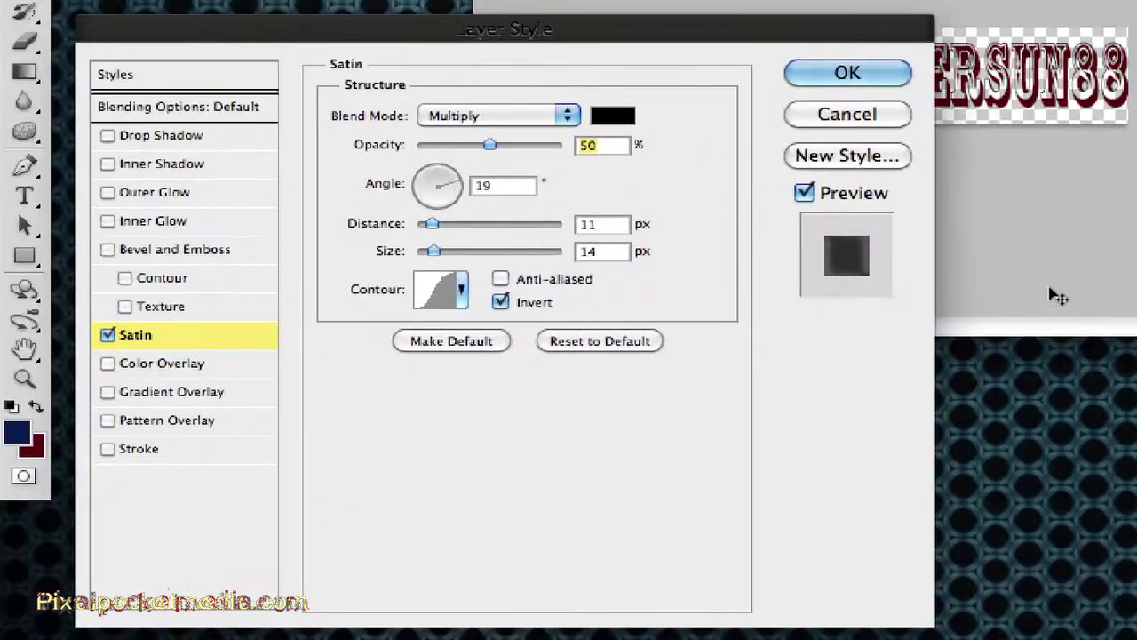
drag(602, 36, 764, 36)
click(319, 306)
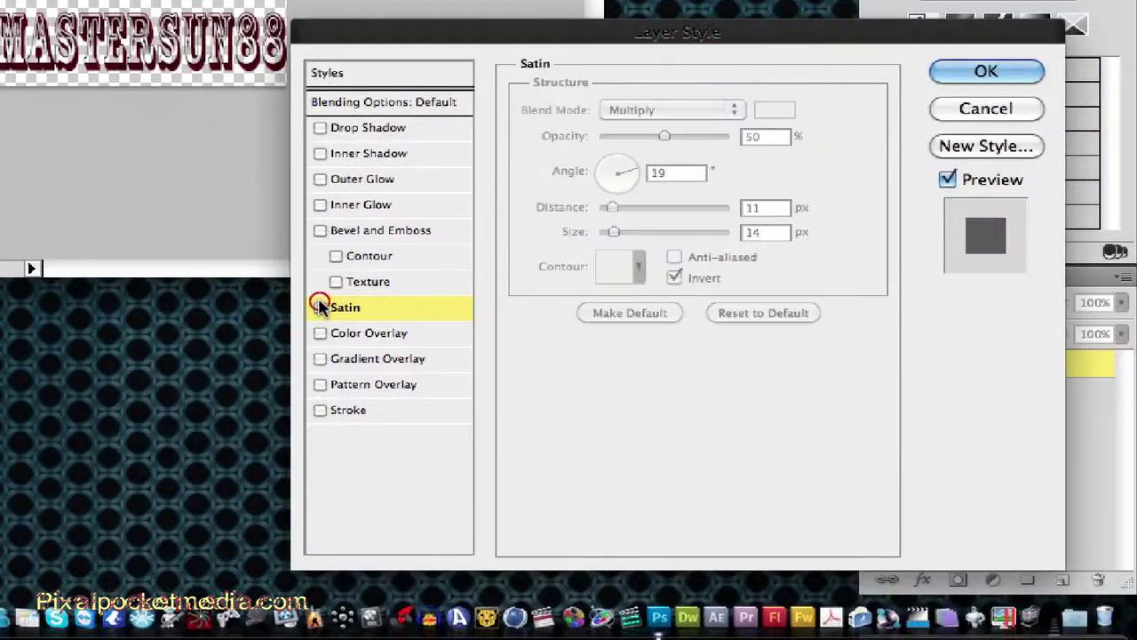
click(319, 230)
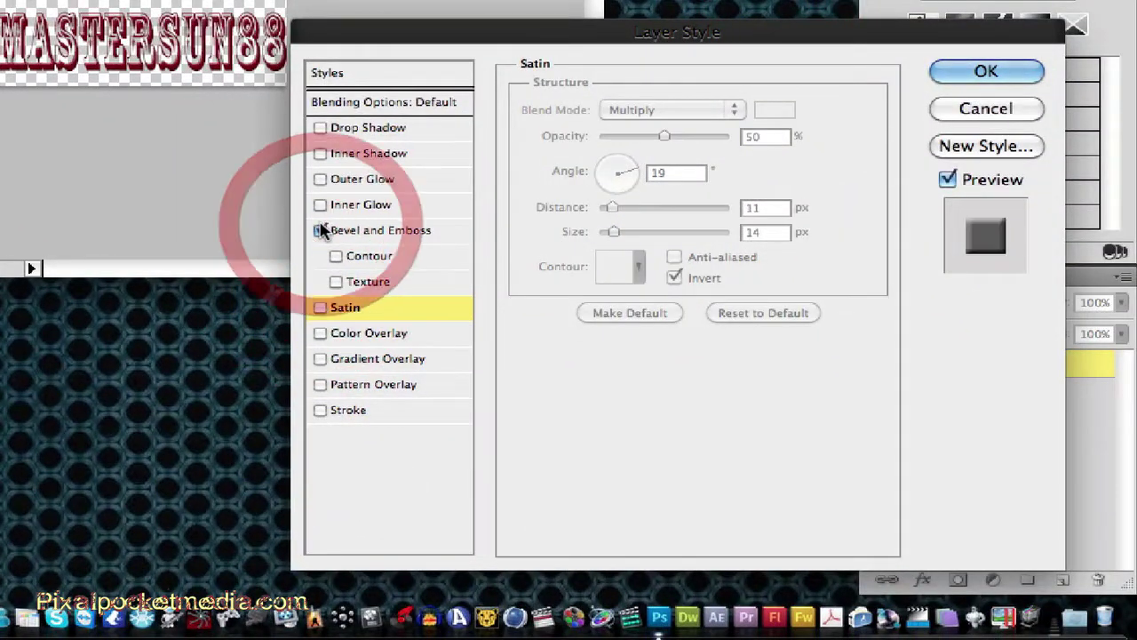
click(435, 230)
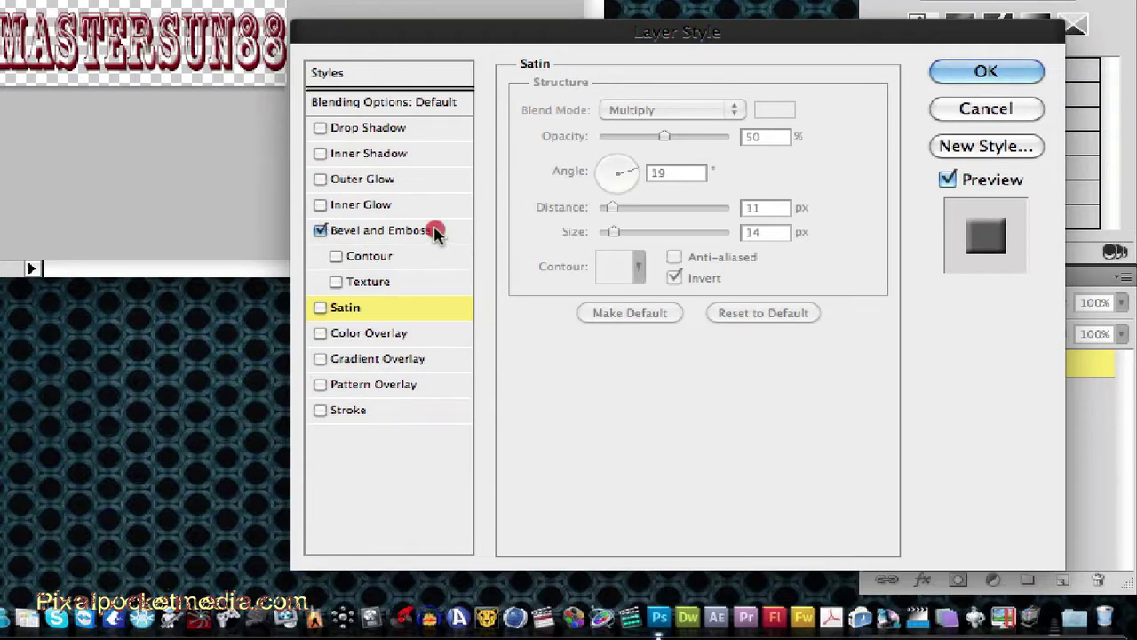
click(650, 116)
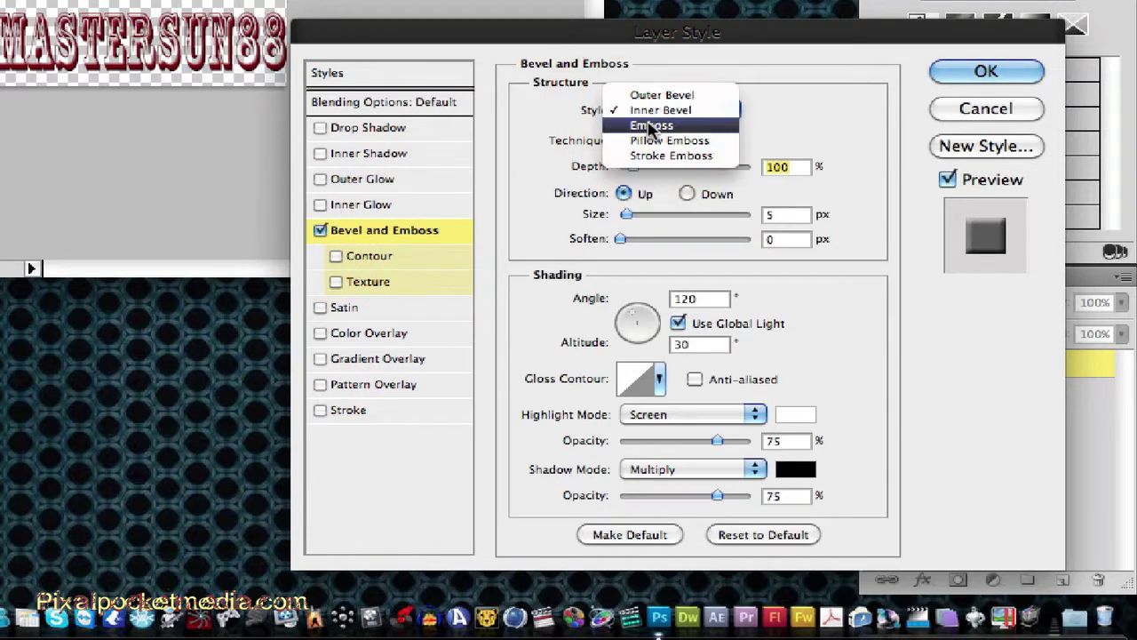
click(661, 125)
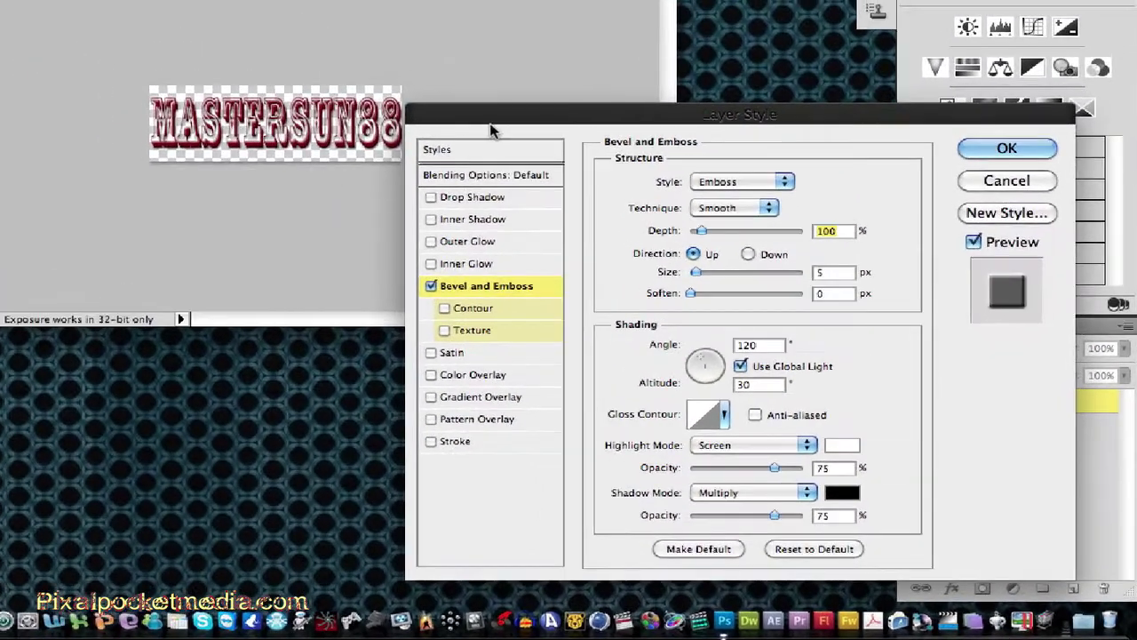
- Set the emboss size to 18 px and soften to 2 px, keep Stroke off, and apply the layer style
drag(484, 113, 436, 106)
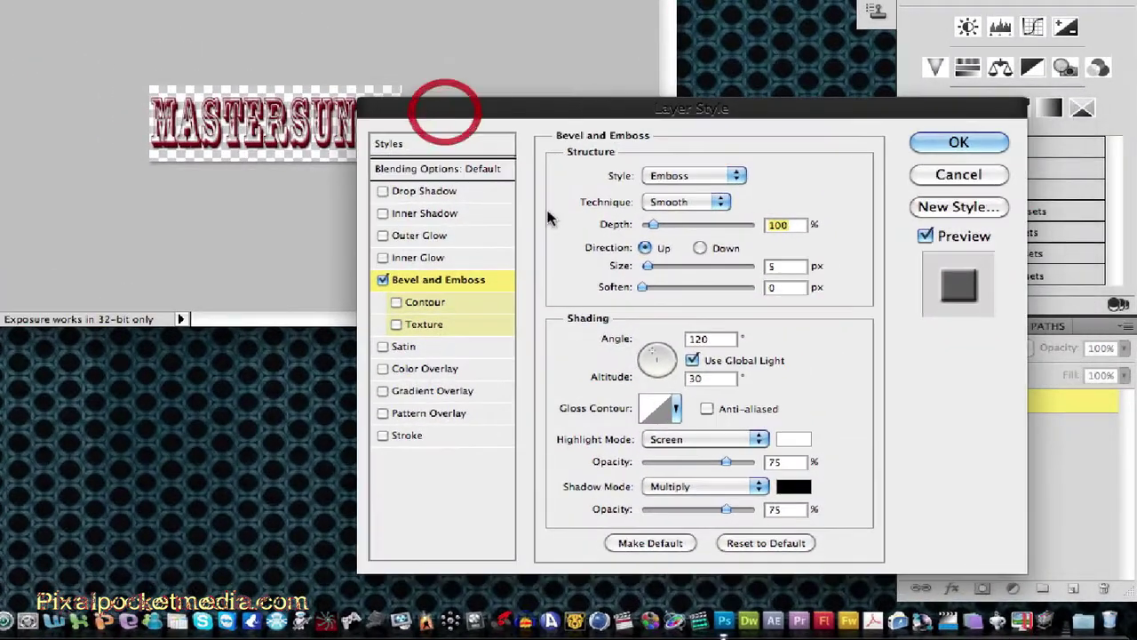
click(377, 435)
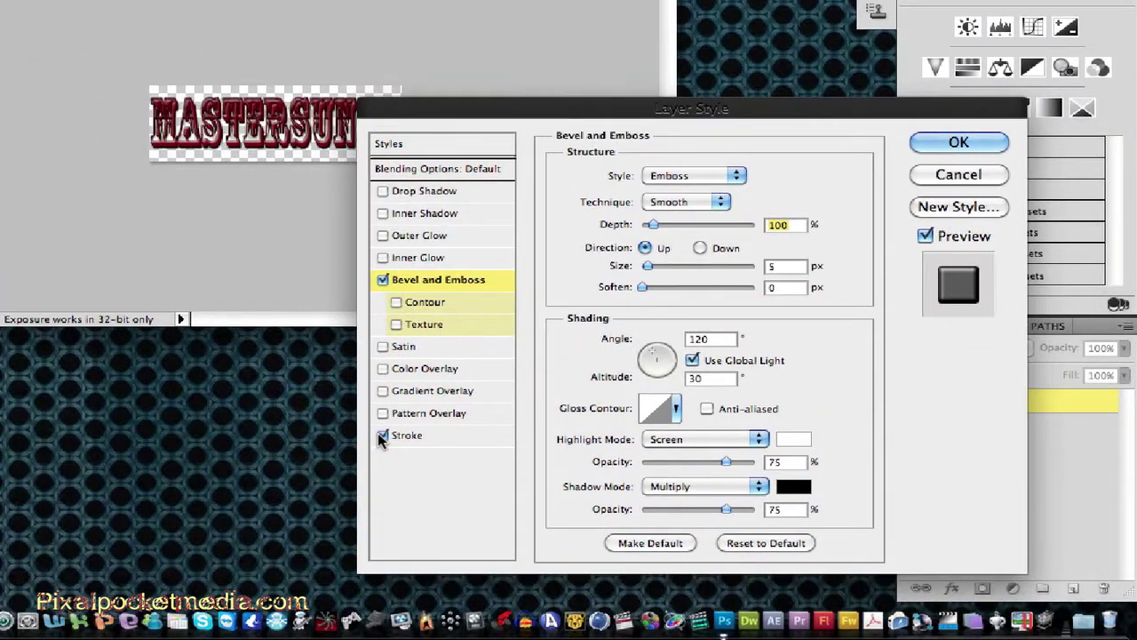
click(378, 434)
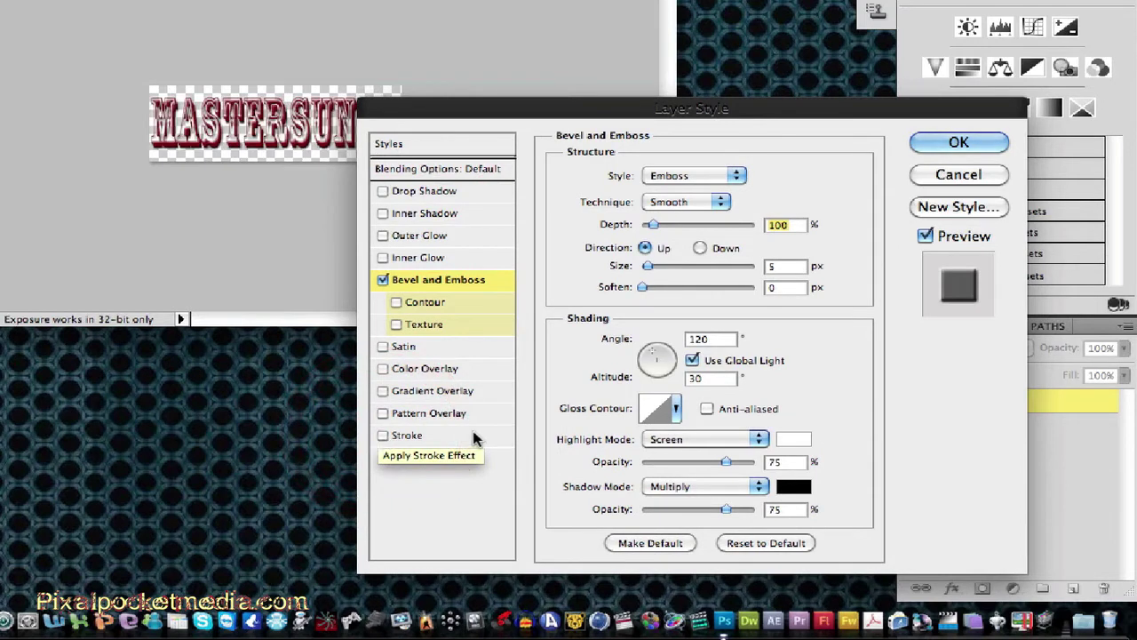
drag(643, 288, 657, 266)
mouse_move(437, 110)
mouse_down()
mouse_move(622, 133)
mouse_move(178, 169)
mouse_move(552, 151)
mouse_move(559, 114)
mouse_move(421, 116)
mouse_move(527, 117)
mouse_move(482, 117)
mouse_up()
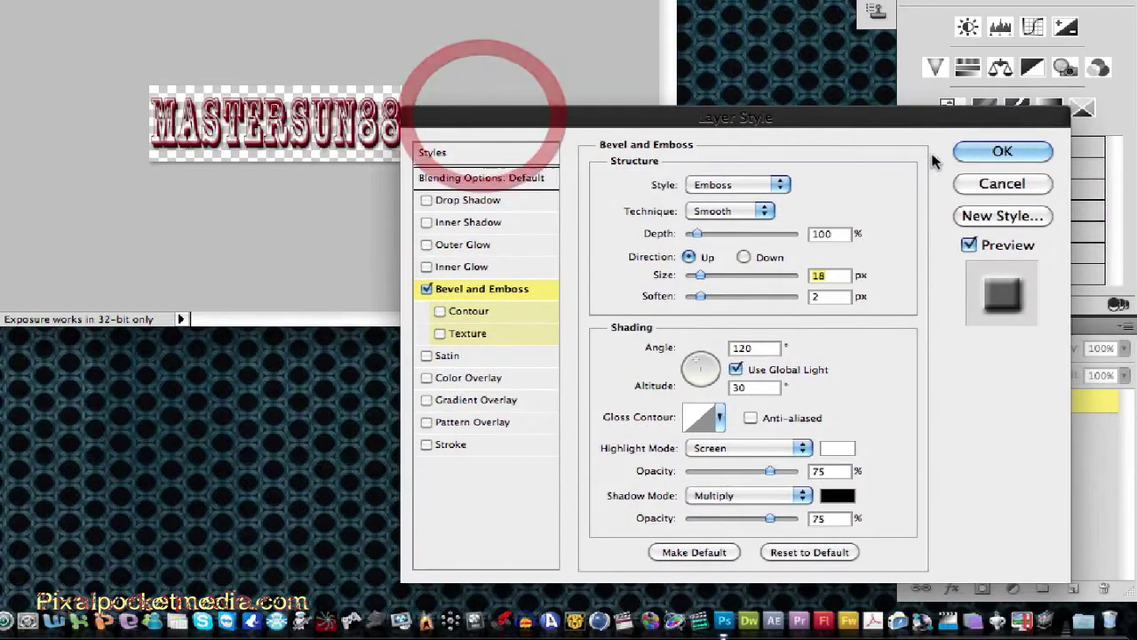
click(982, 151)
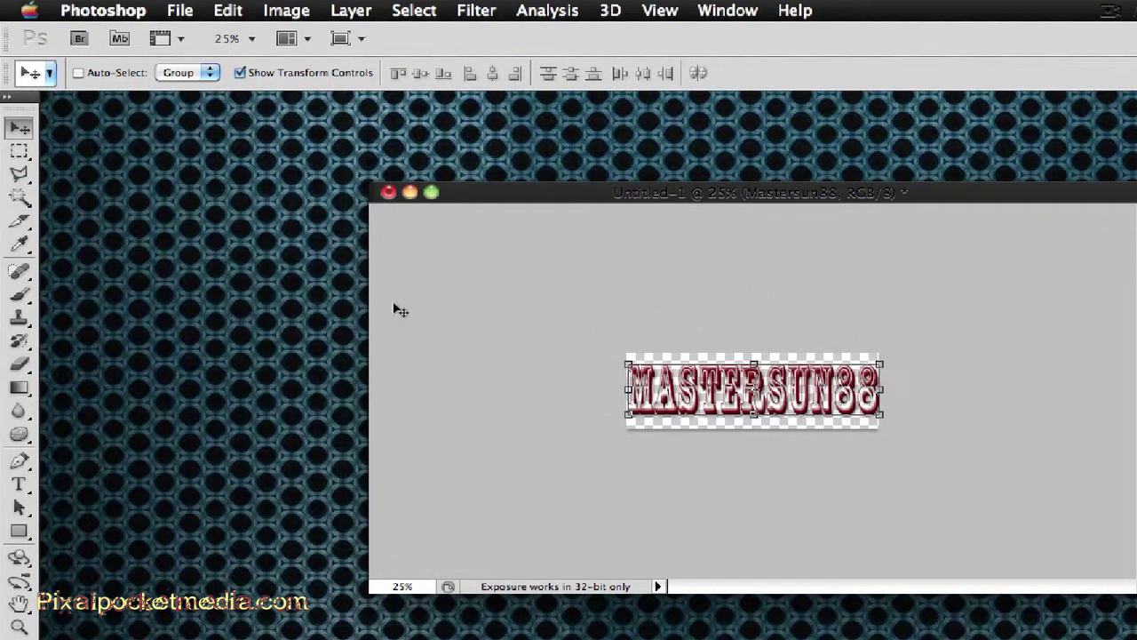
- Resize the image to 1200 pixels wide without constraining its proportions
click(286, 9)
click(350, 189)
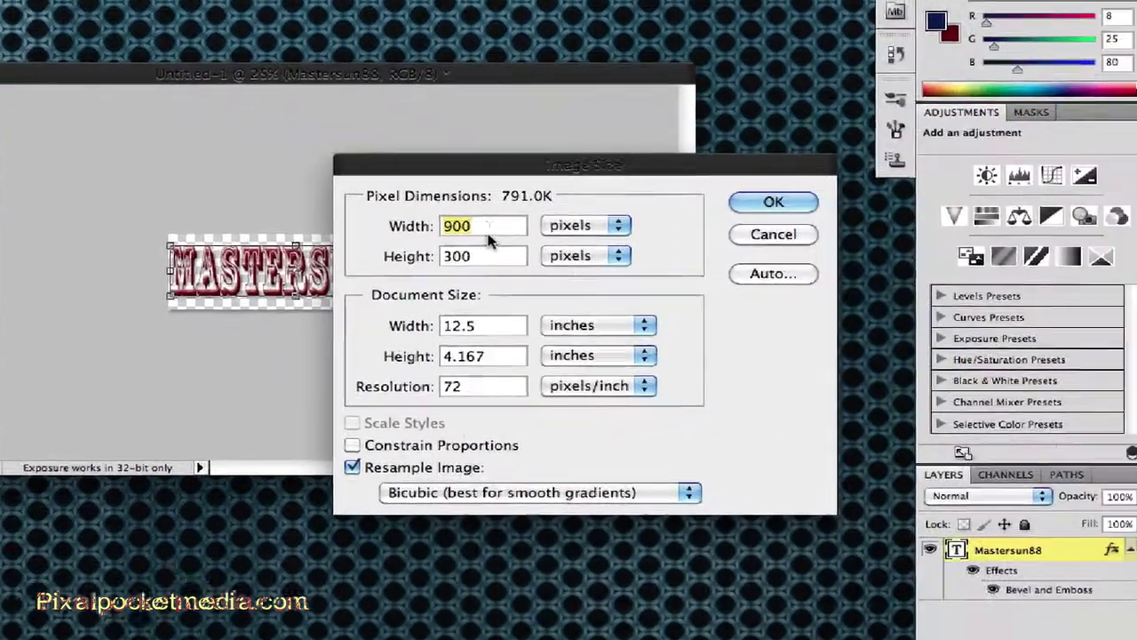
click(907, 344)
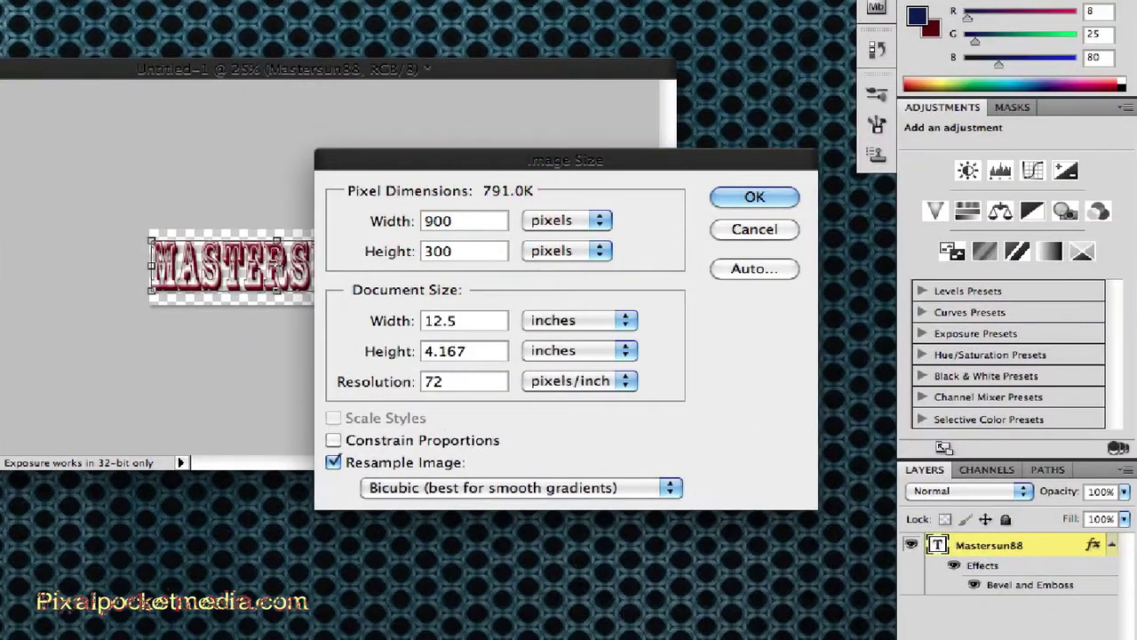
key(BackSpace)
key(BackSpace)
key(BackSpace)
text(1200)
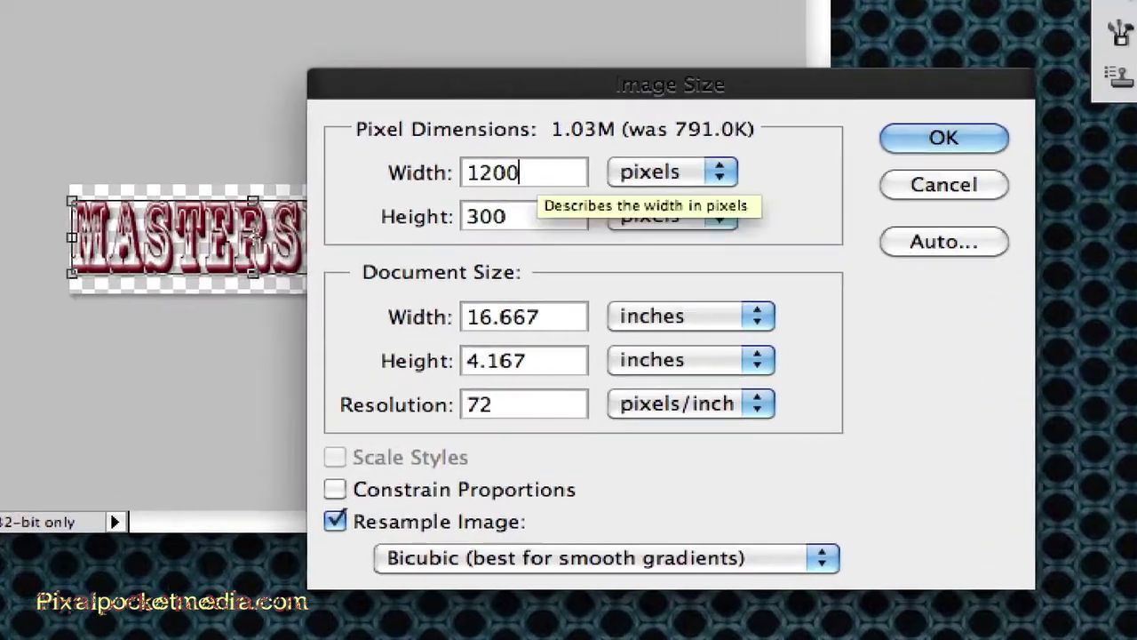
click(930, 133)
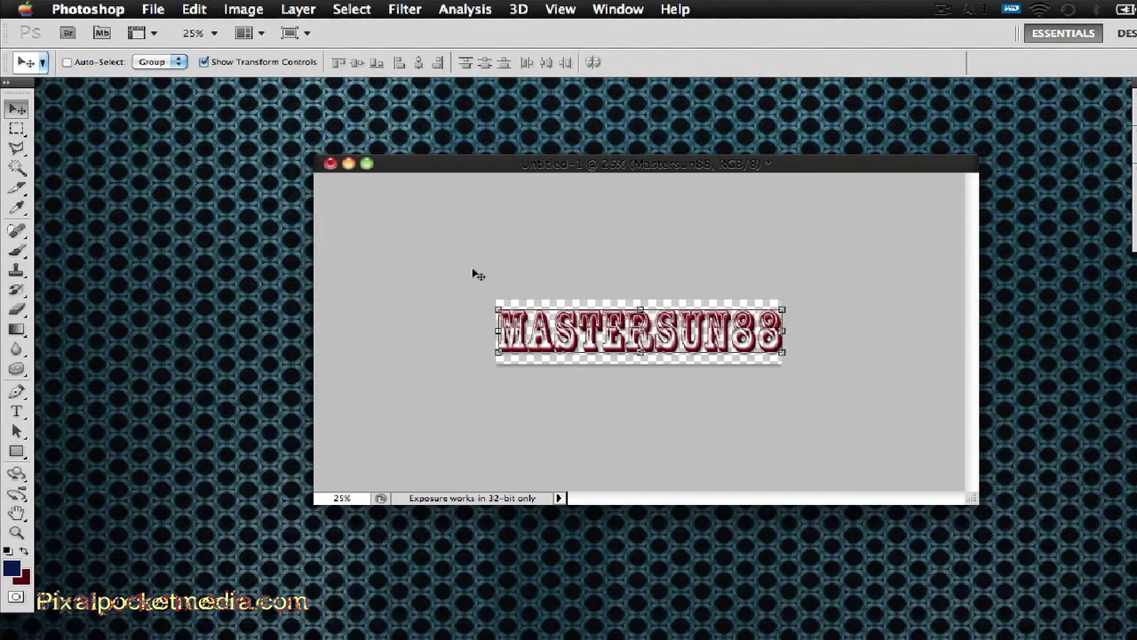
- Narrow the text to about 83% width, apply the transform and shift it slightly so both ends of the canvas have a margin
drag(785, 328, 751, 328)
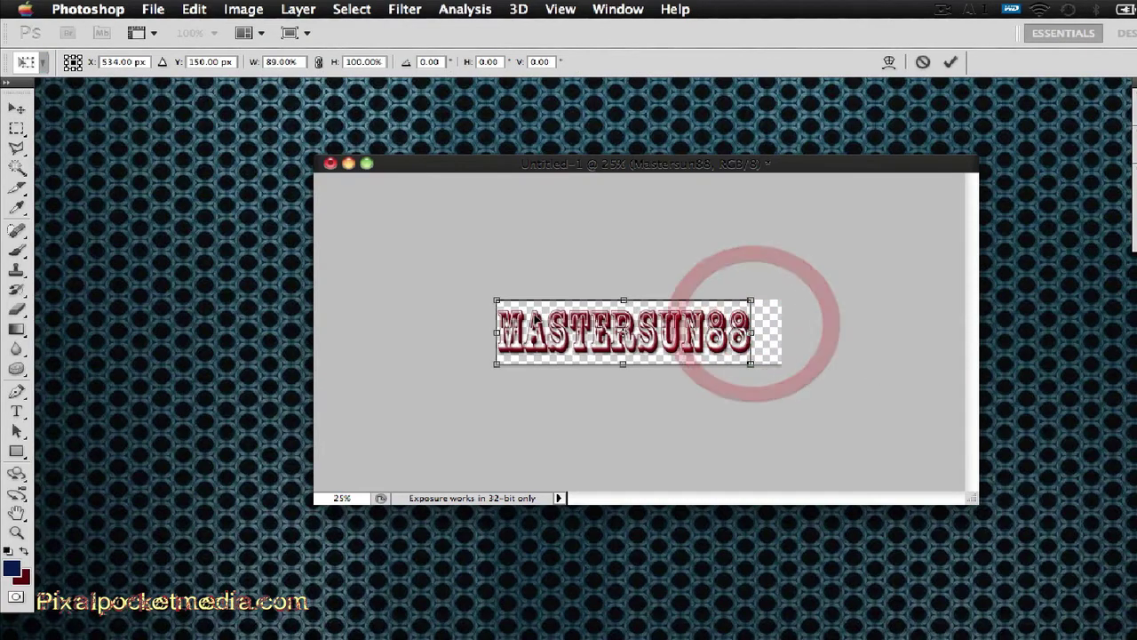
drag(496, 331, 515, 331)
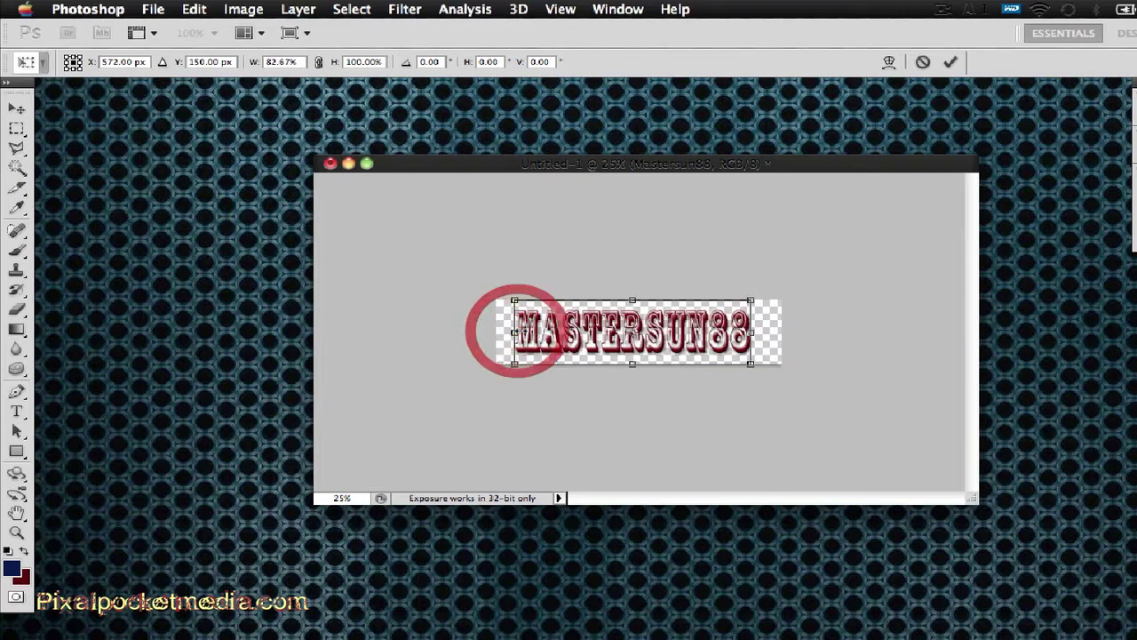
click(950, 62)
drag(537, 323, 530, 325)
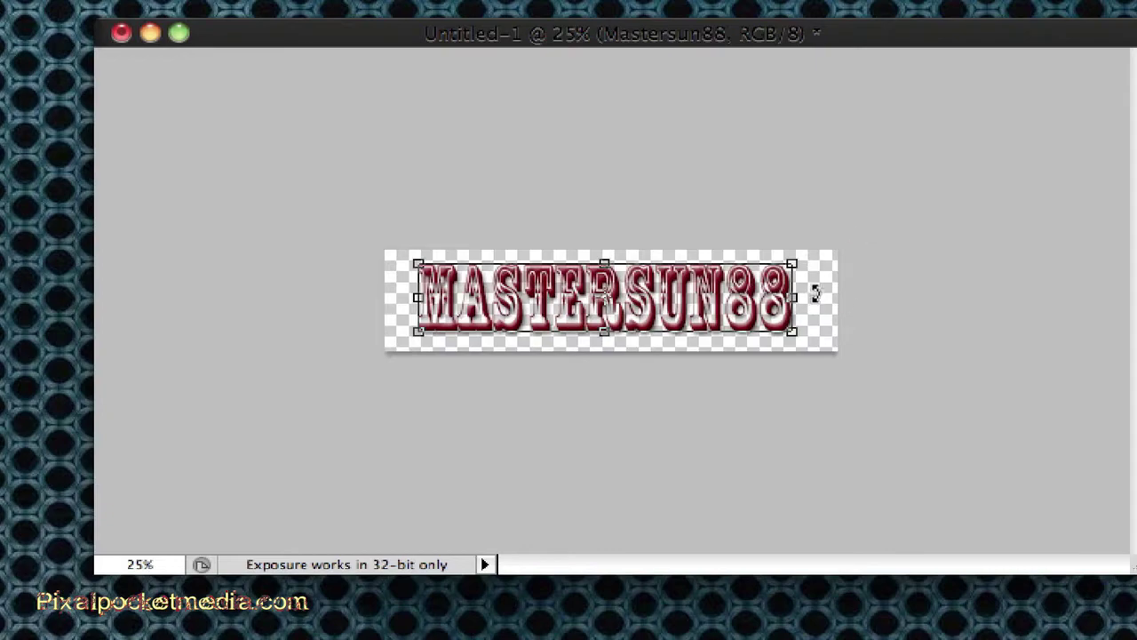
click(720, 168)
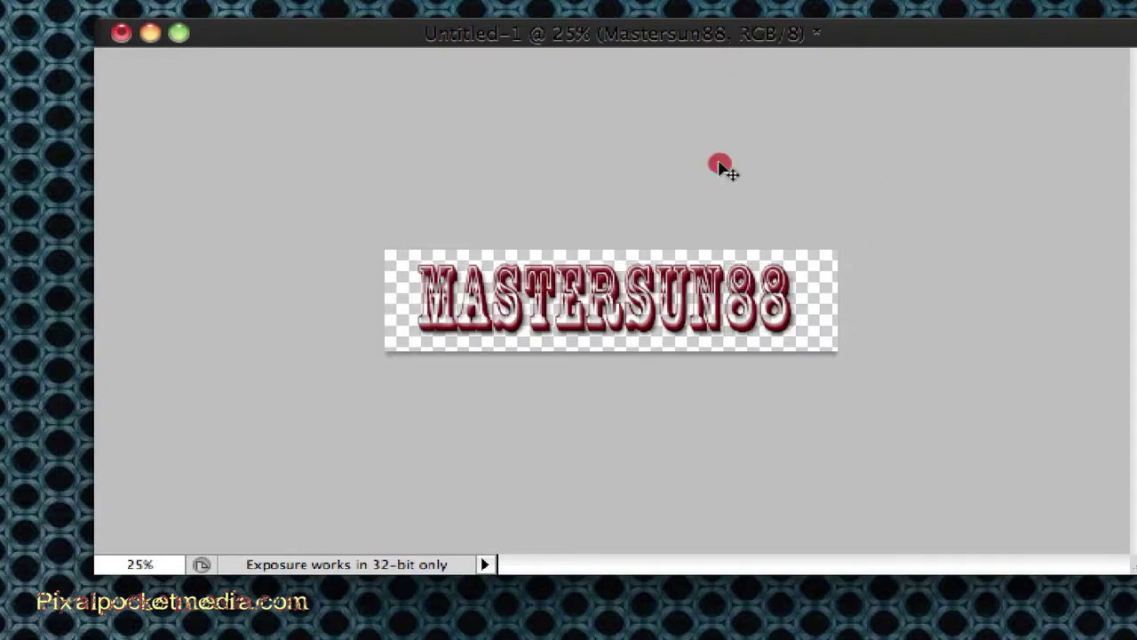
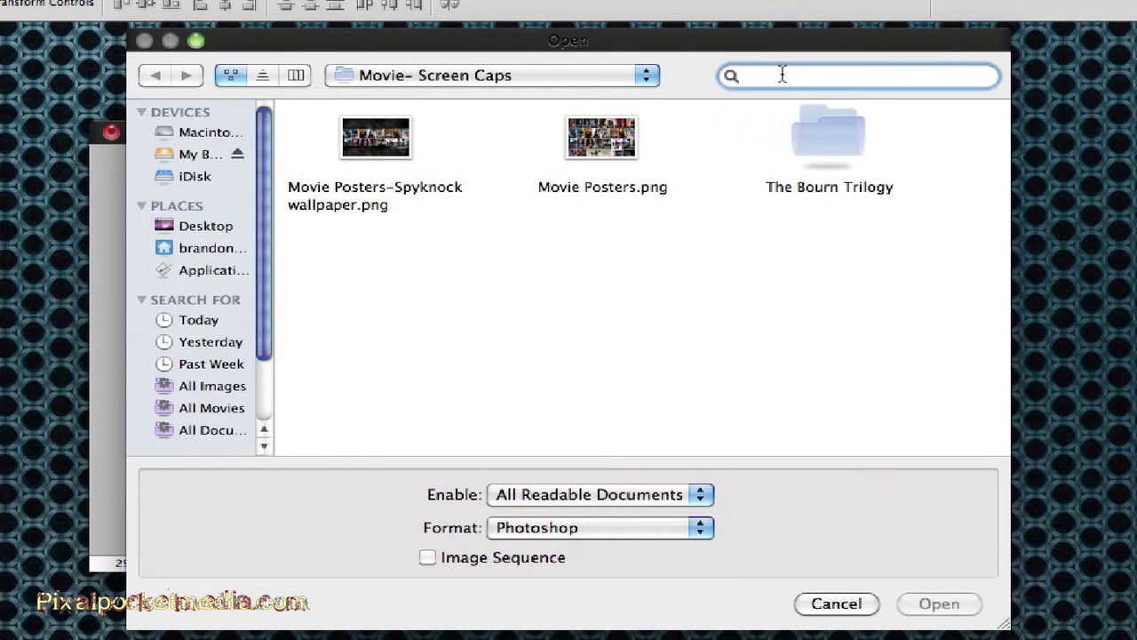
- Search the files to open for "Textures & backgrounds" and enter the matching textures folder
text(t)
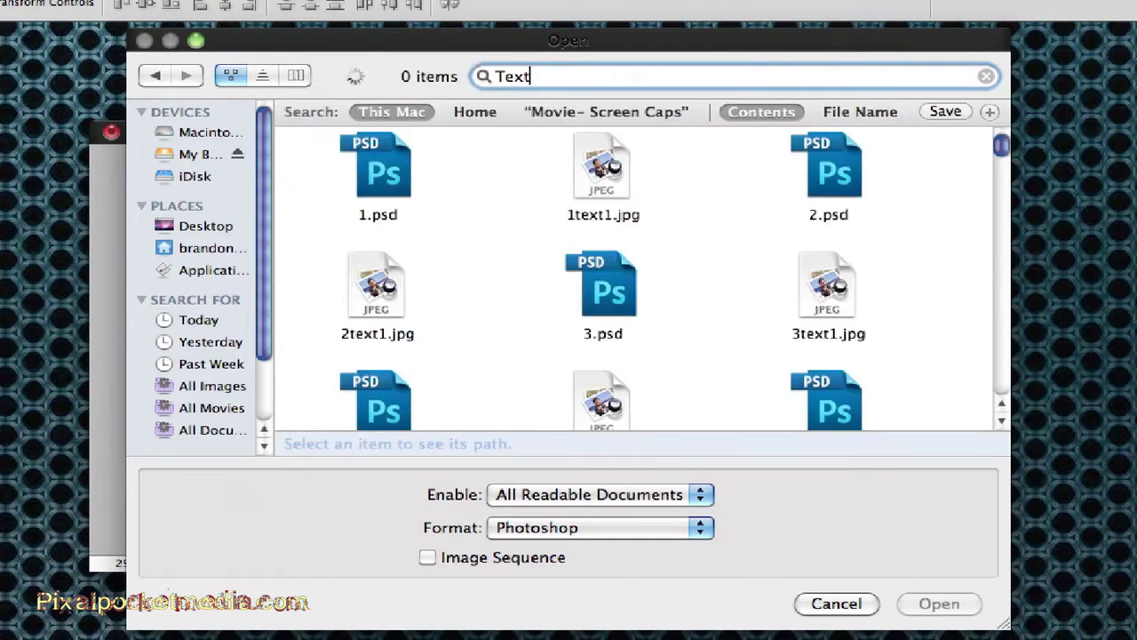
text(ured)
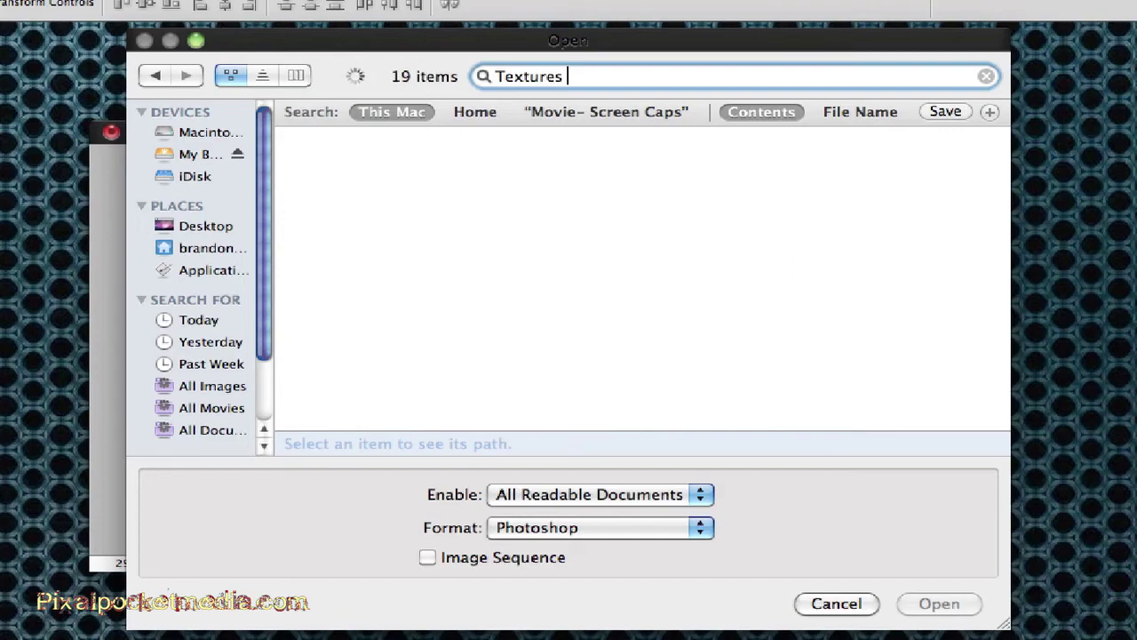
text( & back)
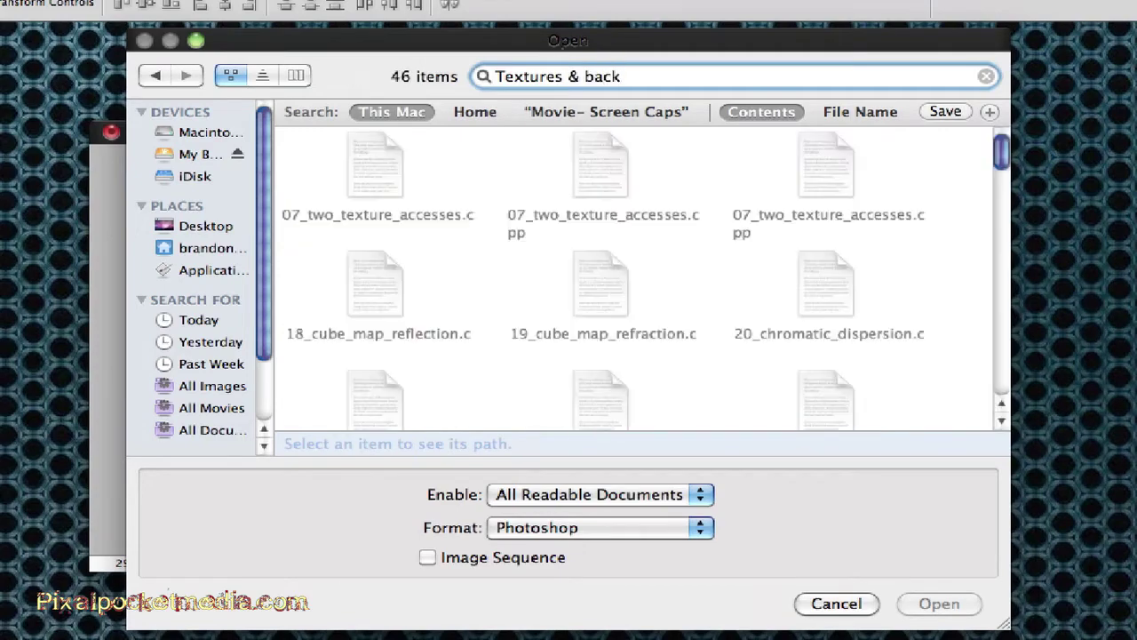
text(grounds)
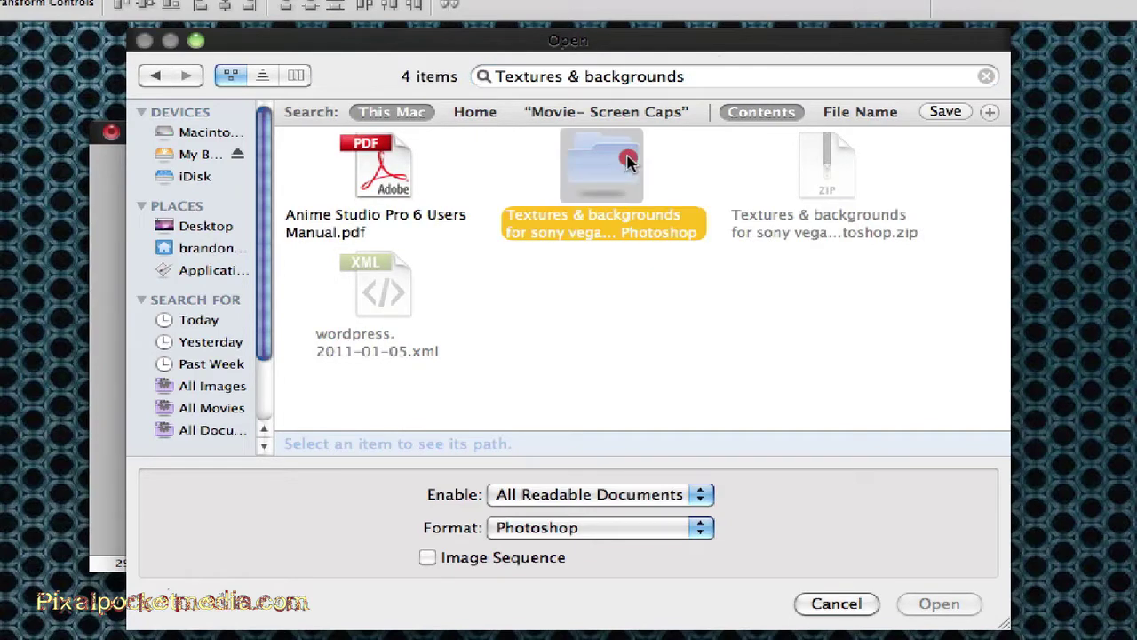
double_click(624, 165)
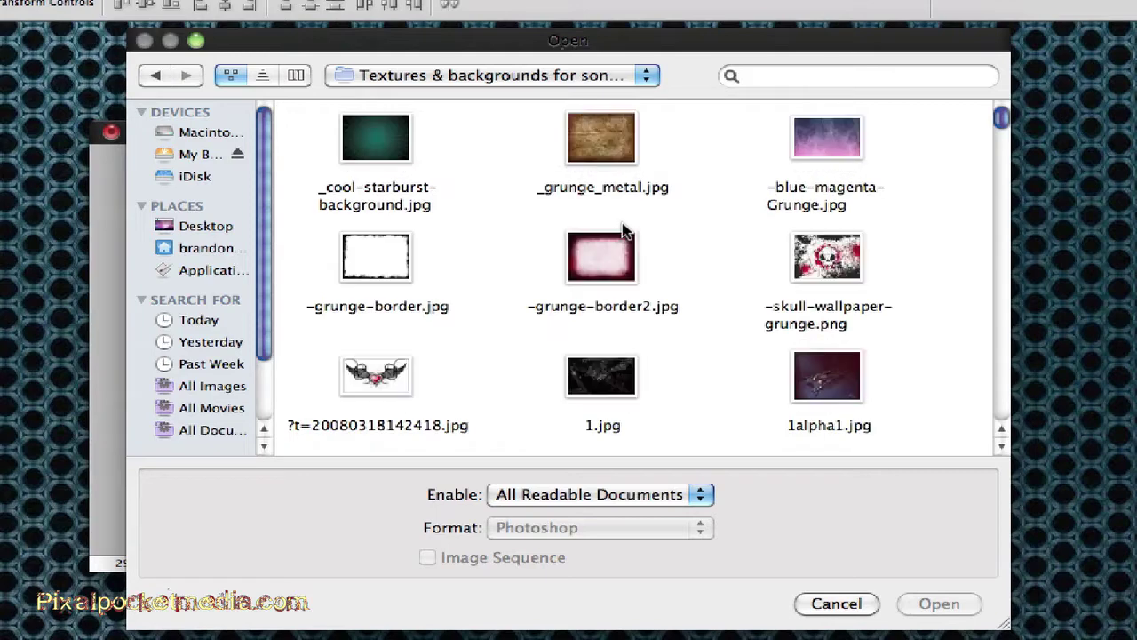
- Open the winged heart image ?t=20080318142418.jpg from the textures folder
scroll(673, 243, down, 1)
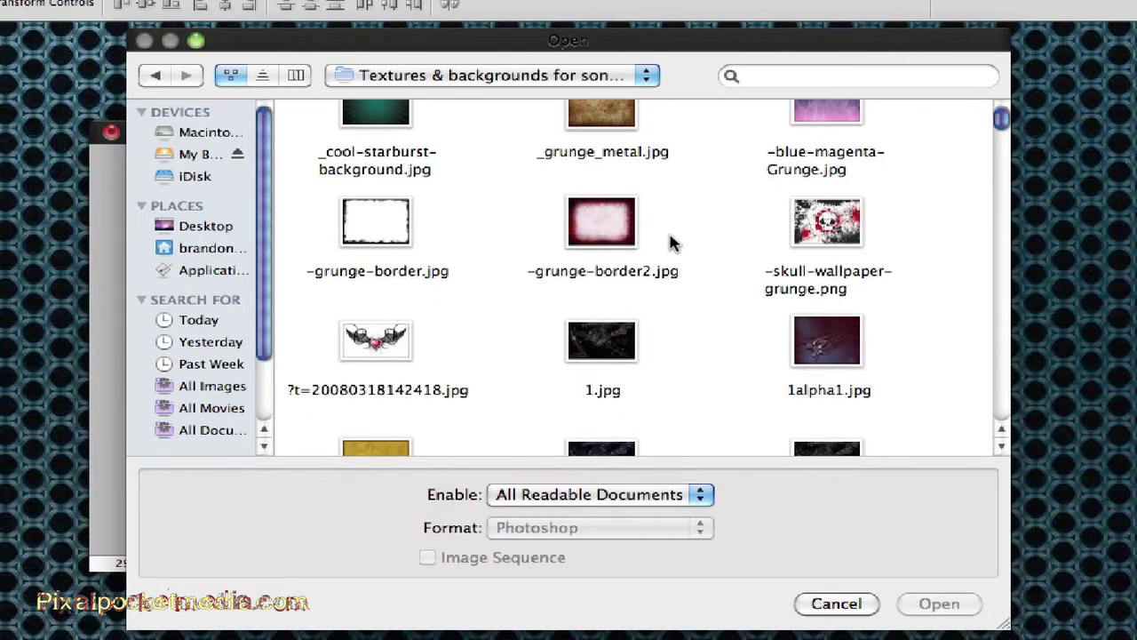
scroll(673, 243, down, 4)
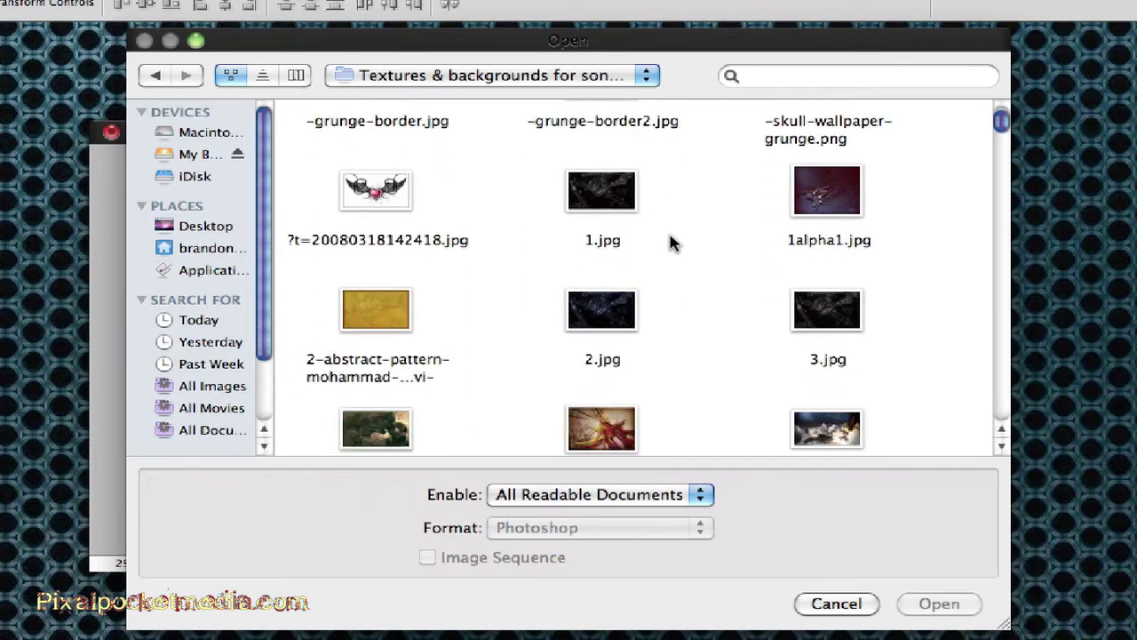
scroll(672, 244, up, 1)
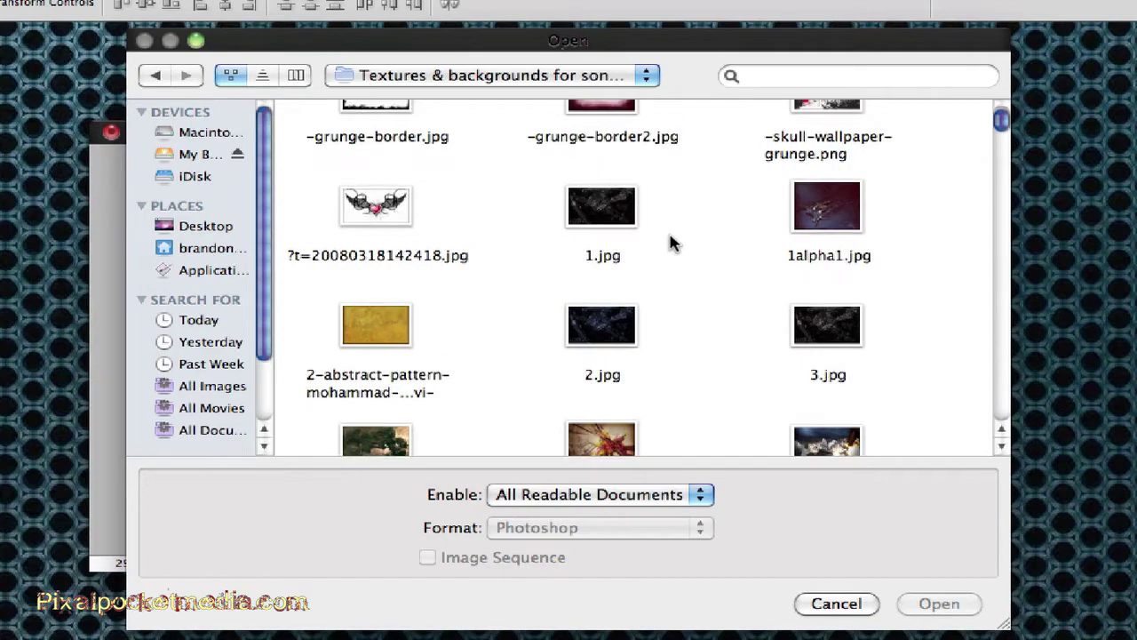
scroll(673, 244, down, 20)
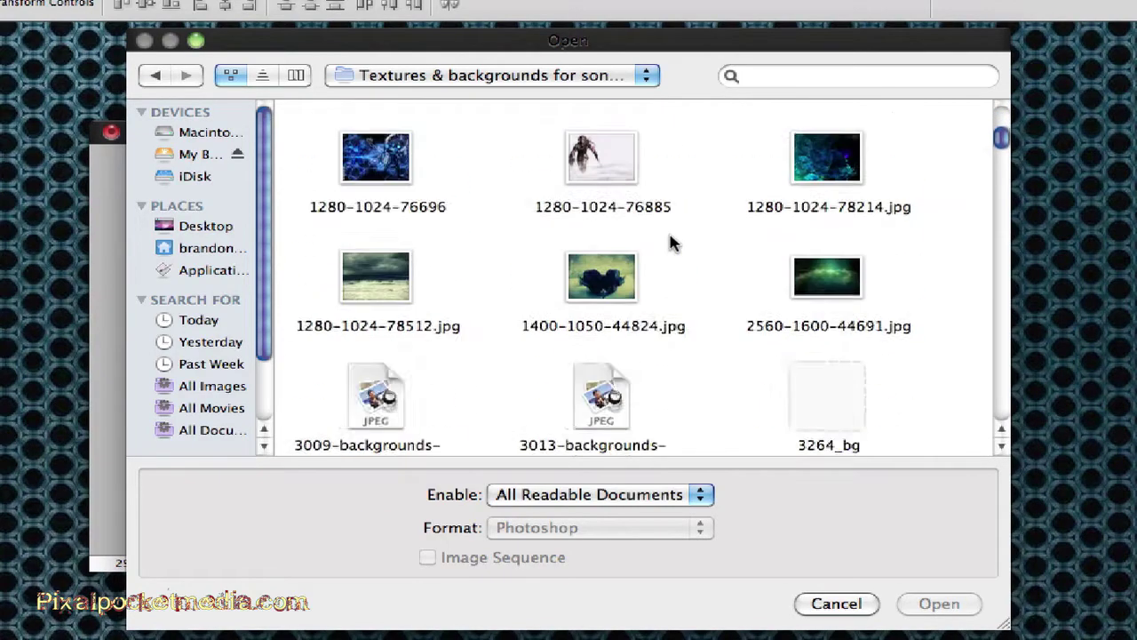
scroll(673, 244, down, 10)
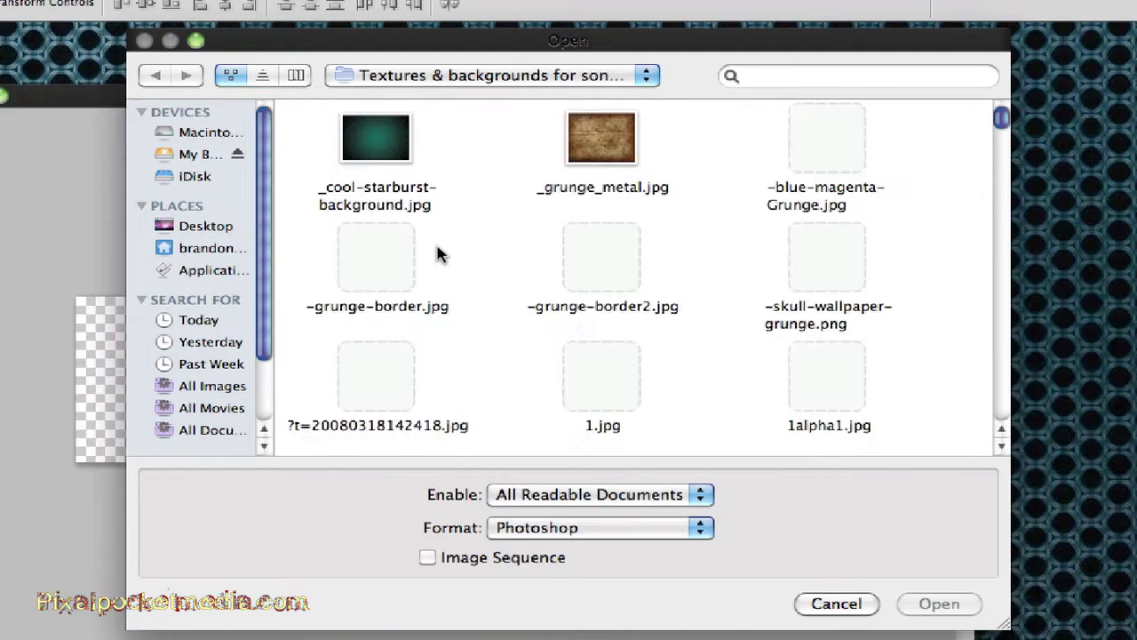
scroll(436, 254, down, 3)
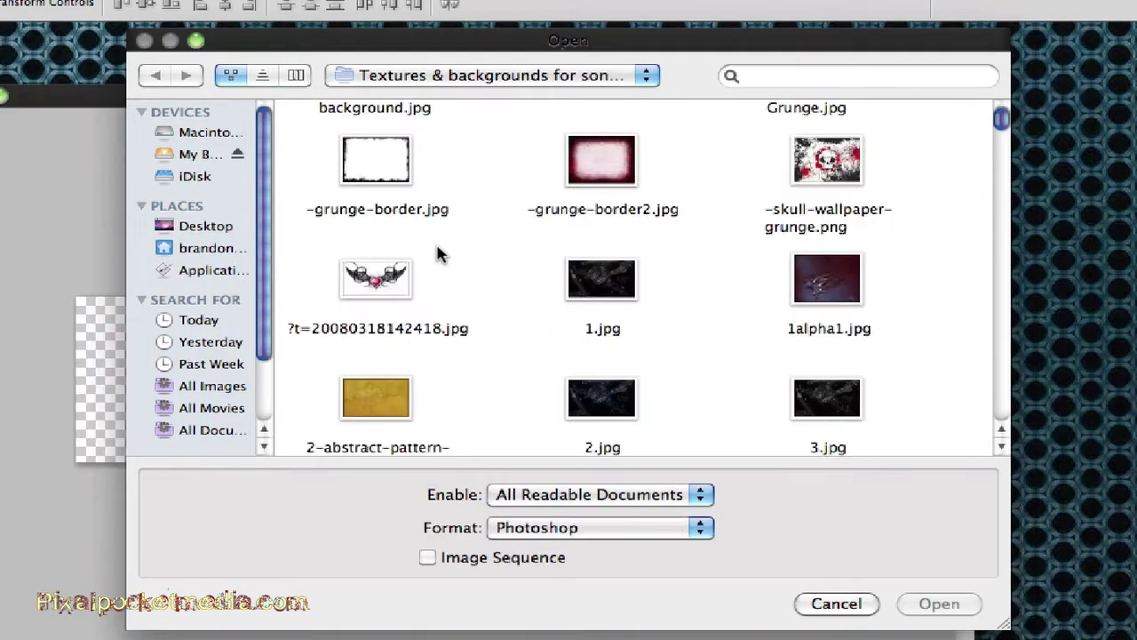
scroll(436, 254, down, 5)
scroll(436, 254, up, 4)
scroll(436, 255, down, 4)
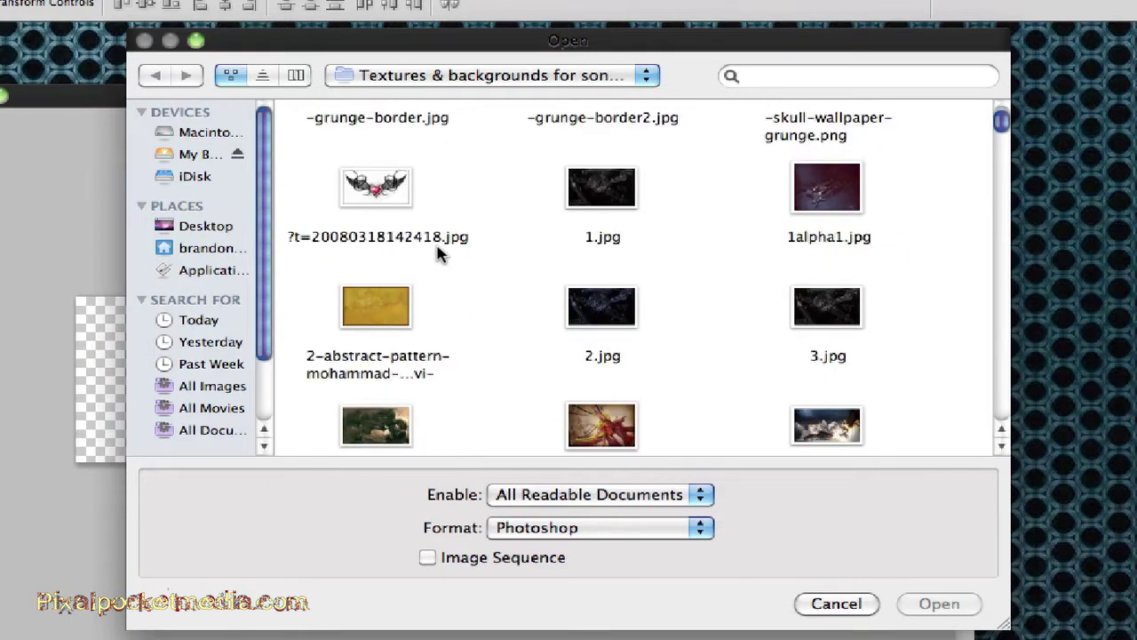
scroll(436, 254, up, 2)
click(391, 242)
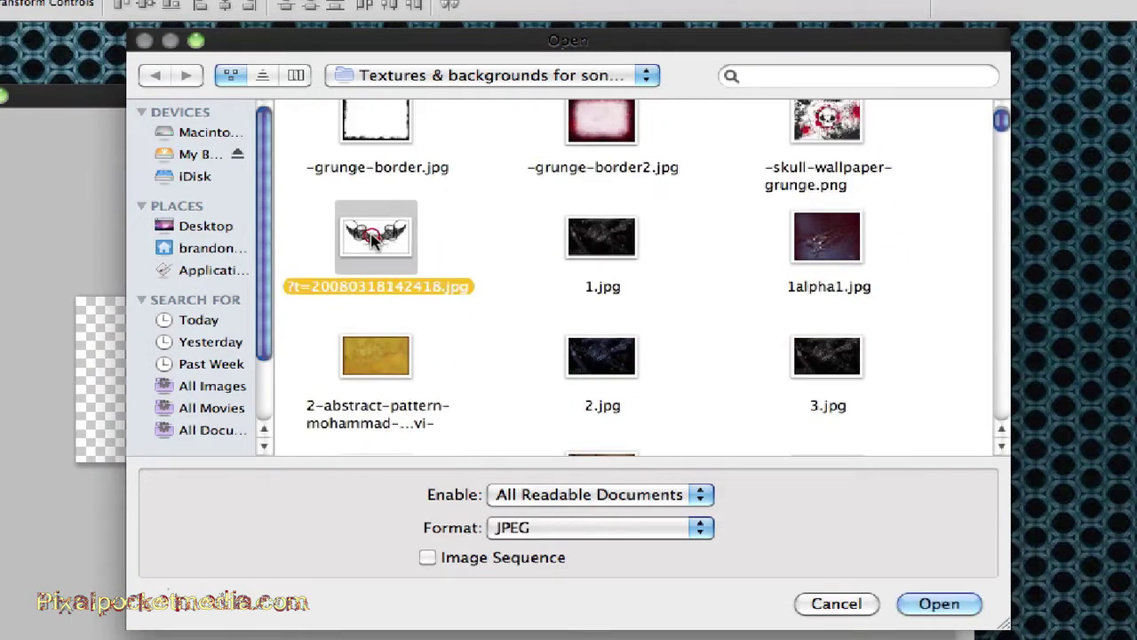
click(939, 604)
- Copy the winged heart image into the Mastersun88 document and place it over the letters "SUN"
drag(322, 123, 561, 208)
drag(524, 430, 228, 357)
key(ctrl+t)
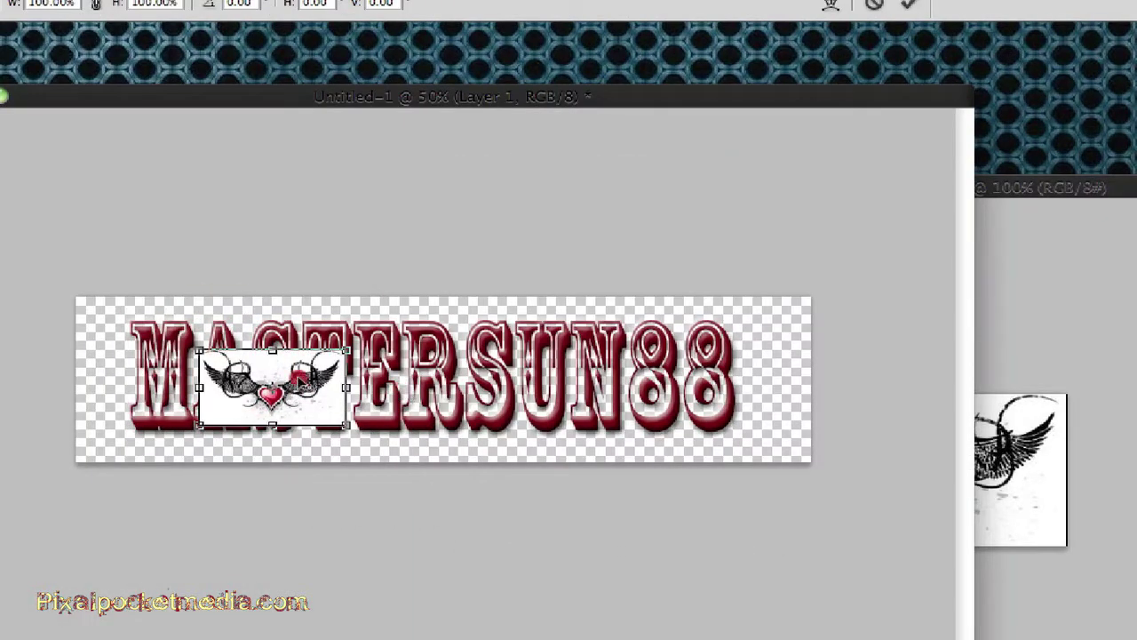
click(913, 6)
drag(244, 373, 526, 366)
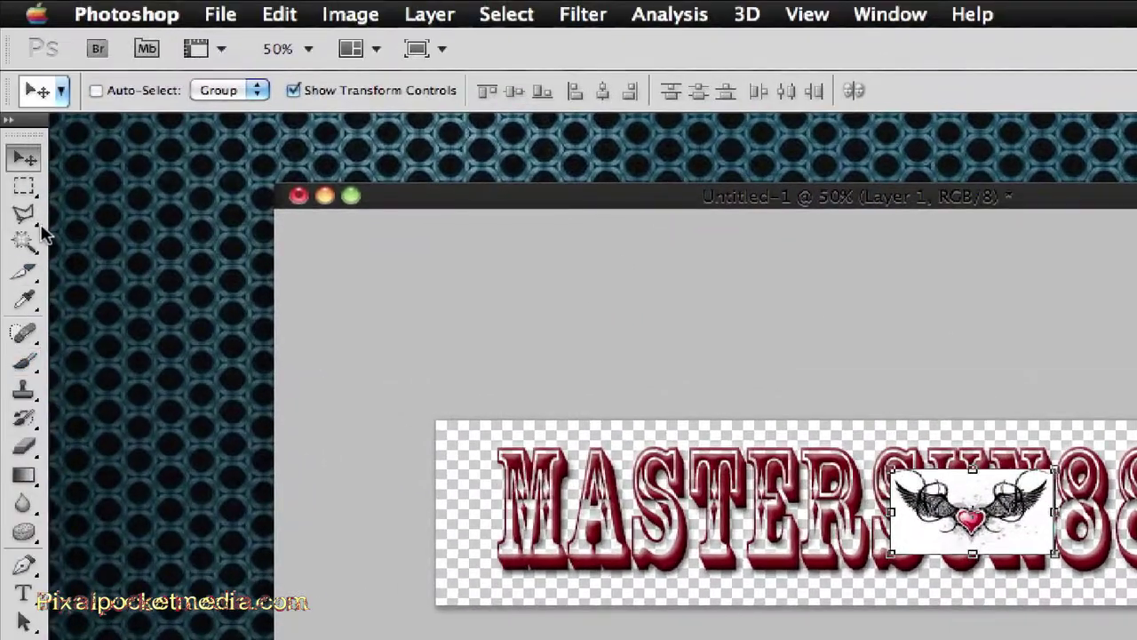
- Select the white background around the winged heart with the Magic Wand at tolerance 40, delete it and deselect
click(9, 236)
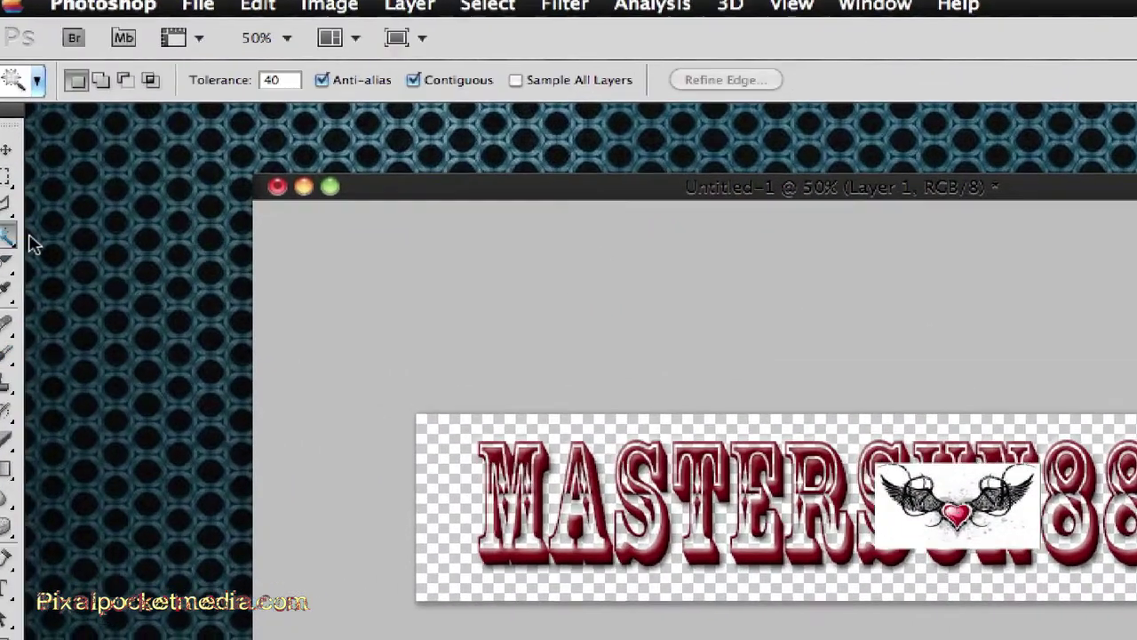
click(955, 486)
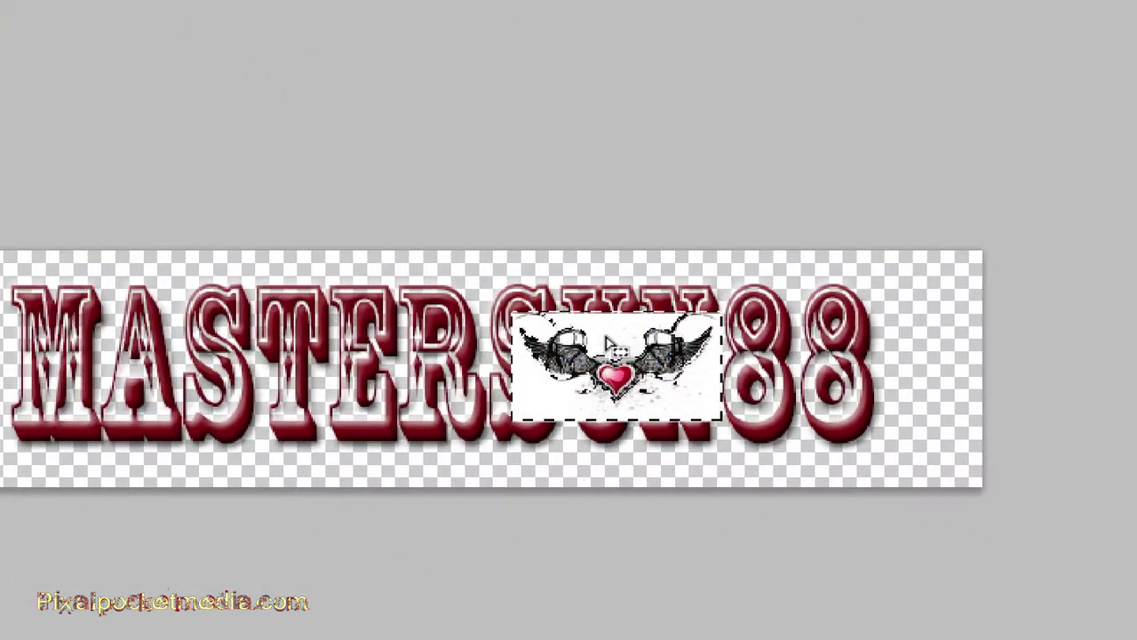
key(Delete)
key(ctrl+d)
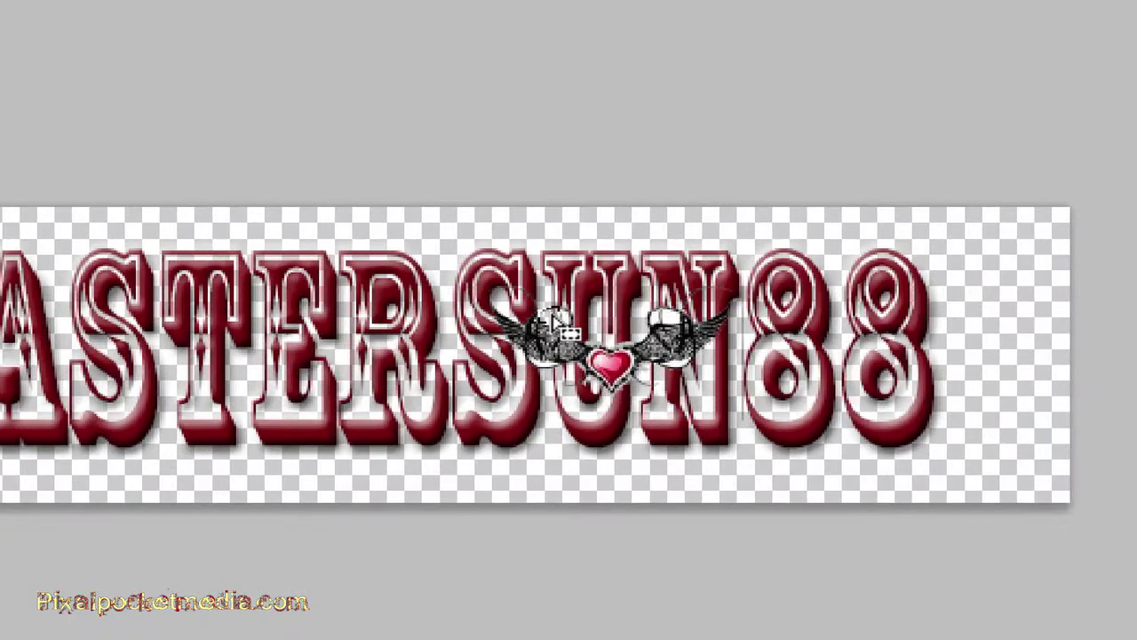
- Remove the remaining white patches enclosed by the swirls on both wings of the heart graphic
click(552, 319)
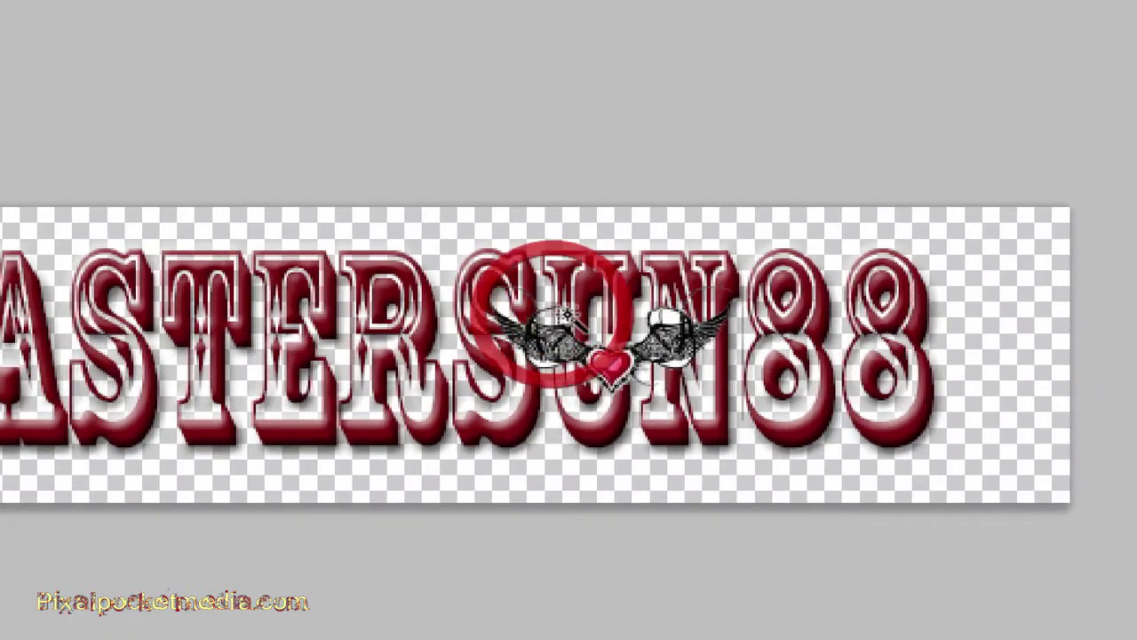
click(569, 327)
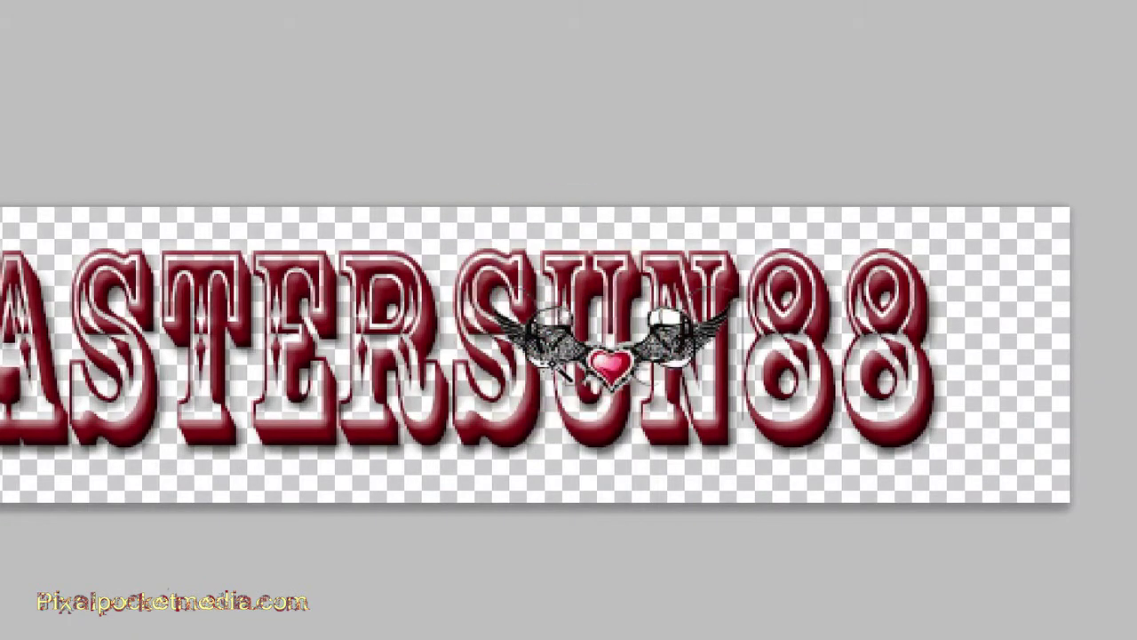
click(541, 358)
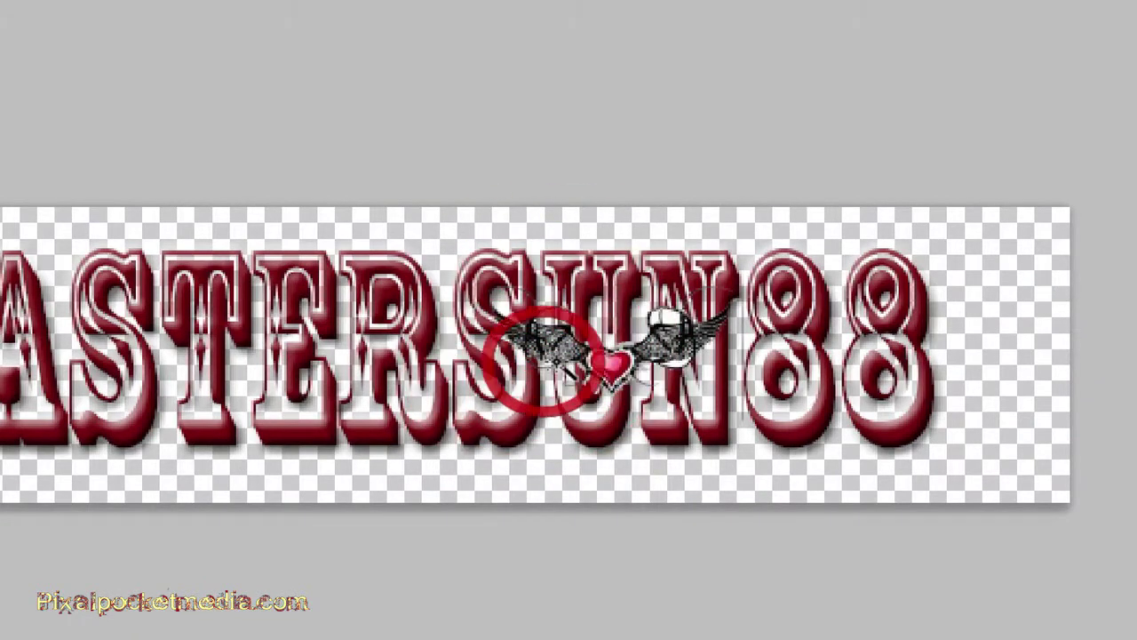
click(682, 377)
click(672, 366)
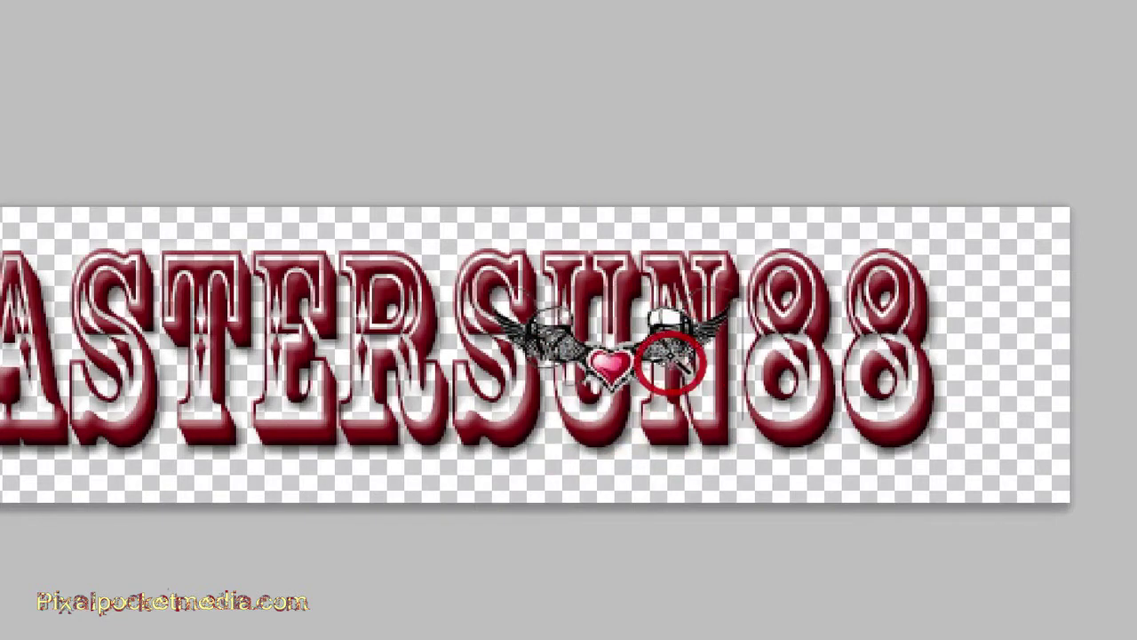
click(668, 327)
click(670, 326)
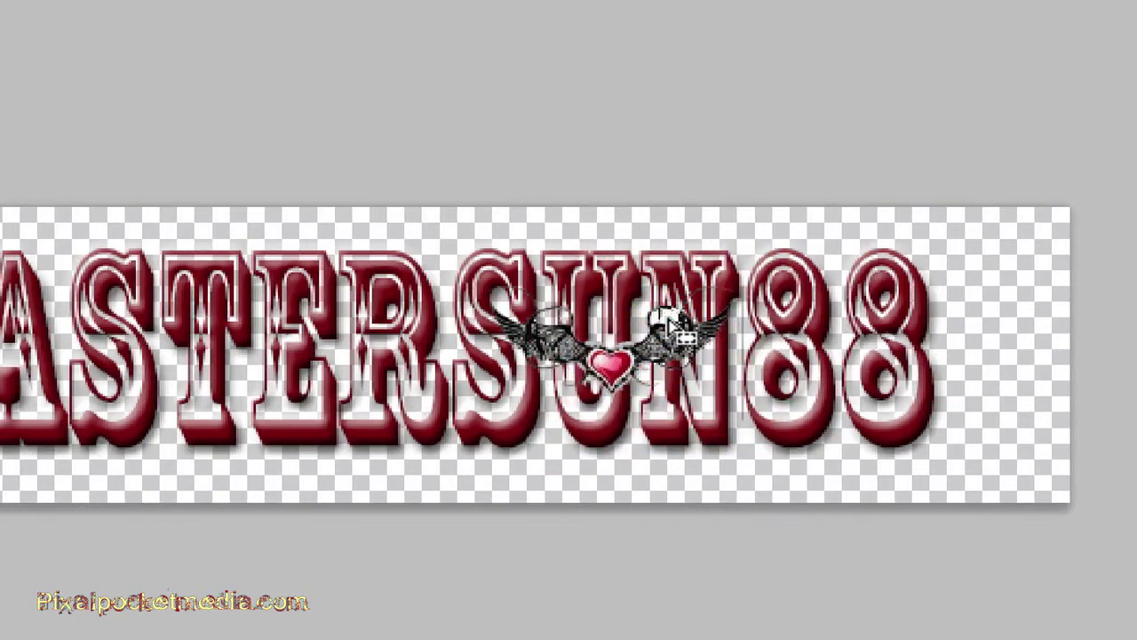
click(668, 322)
click(668, 321)
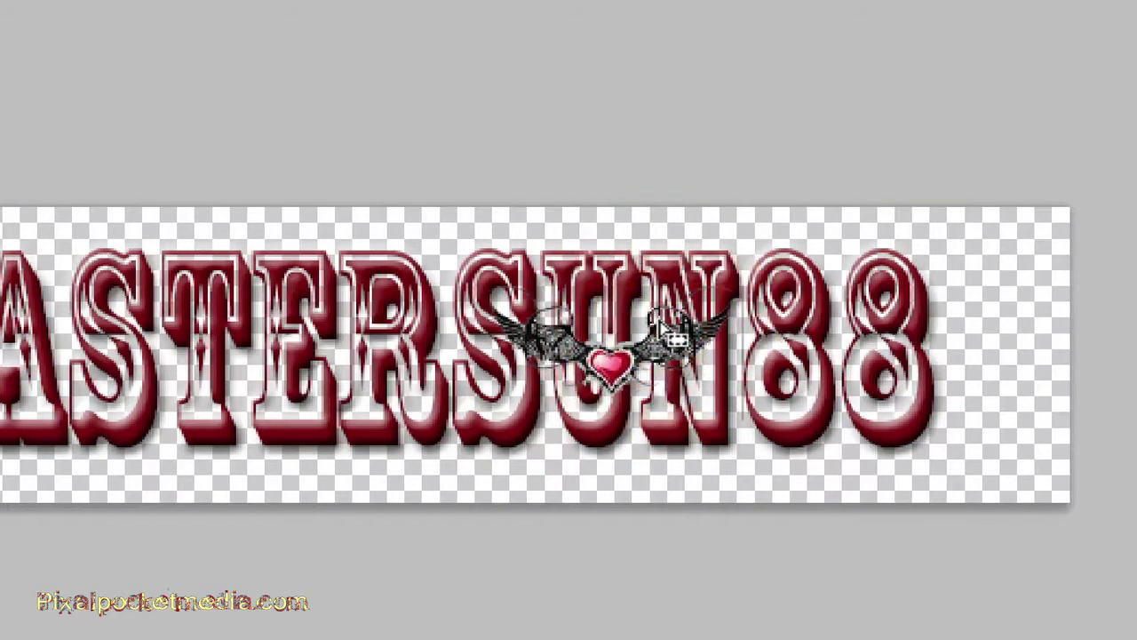
click(666, 319)
- Enlarge the winged heart until it spans "SUN88" and shift it slightly up over the letters
key(ctrl+t)
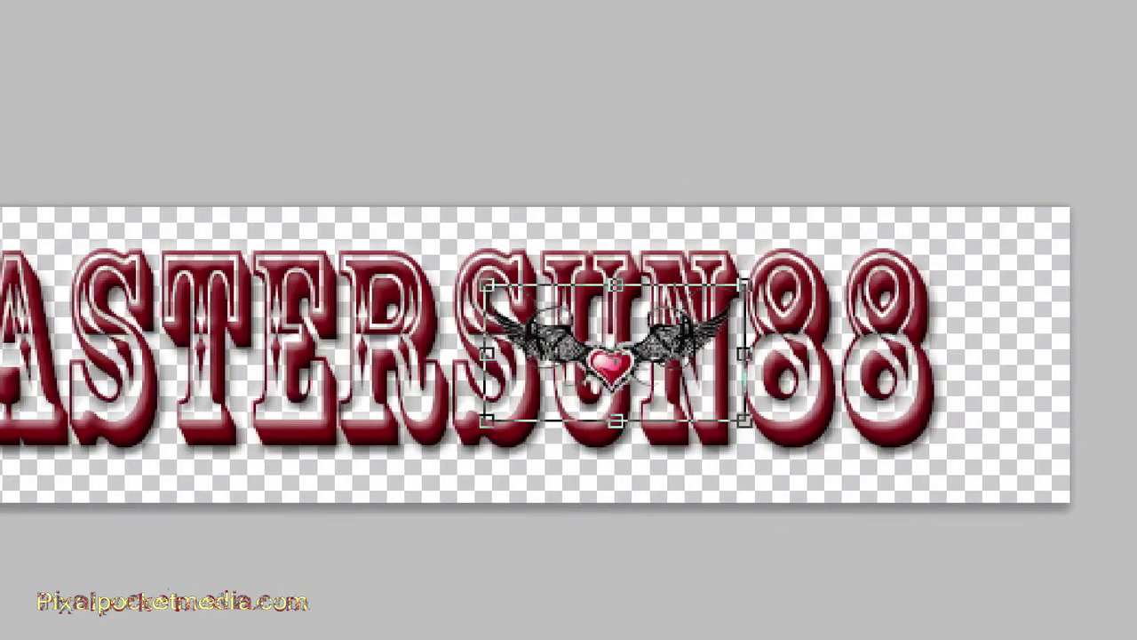
drag(745, 418, 962, 473)
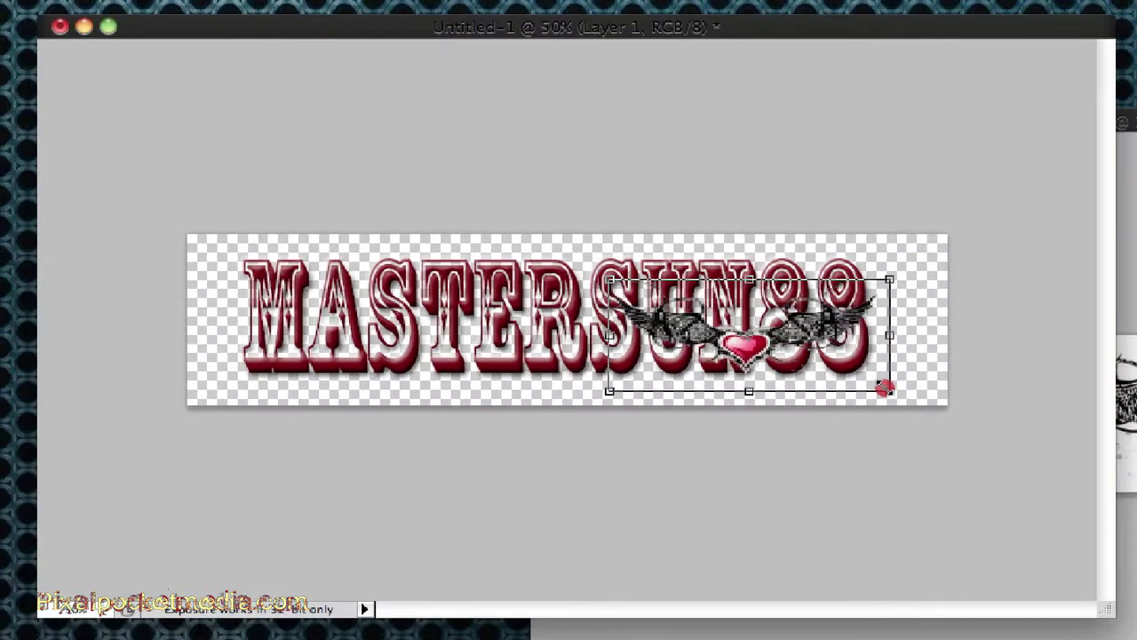
drag(885, 388, 886, 388)
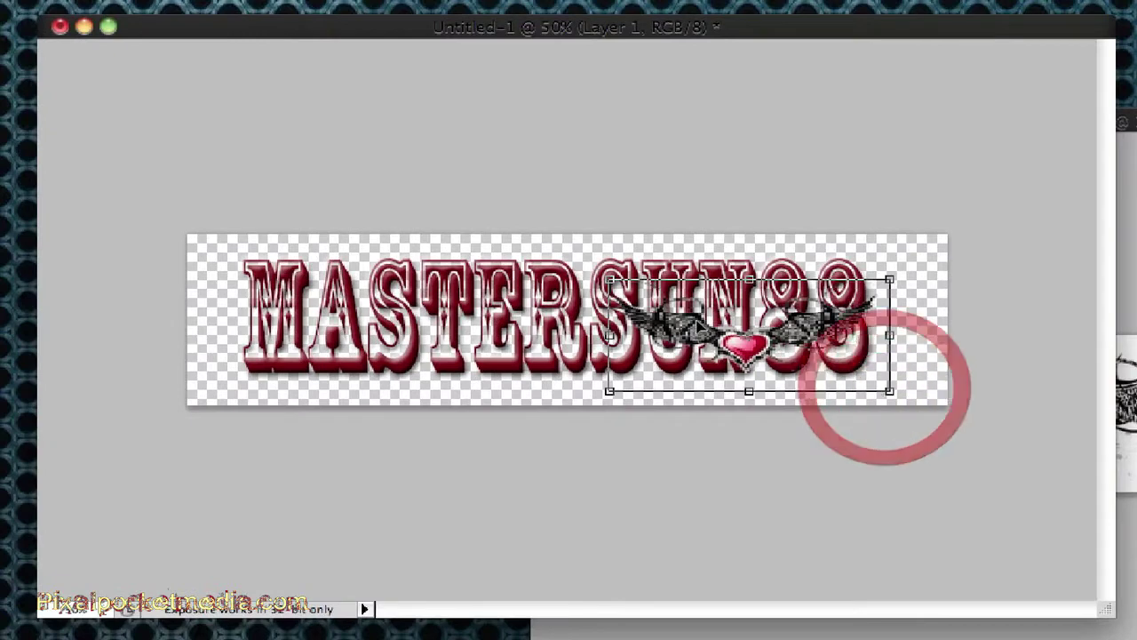
drag(716, 312, 761, 298)
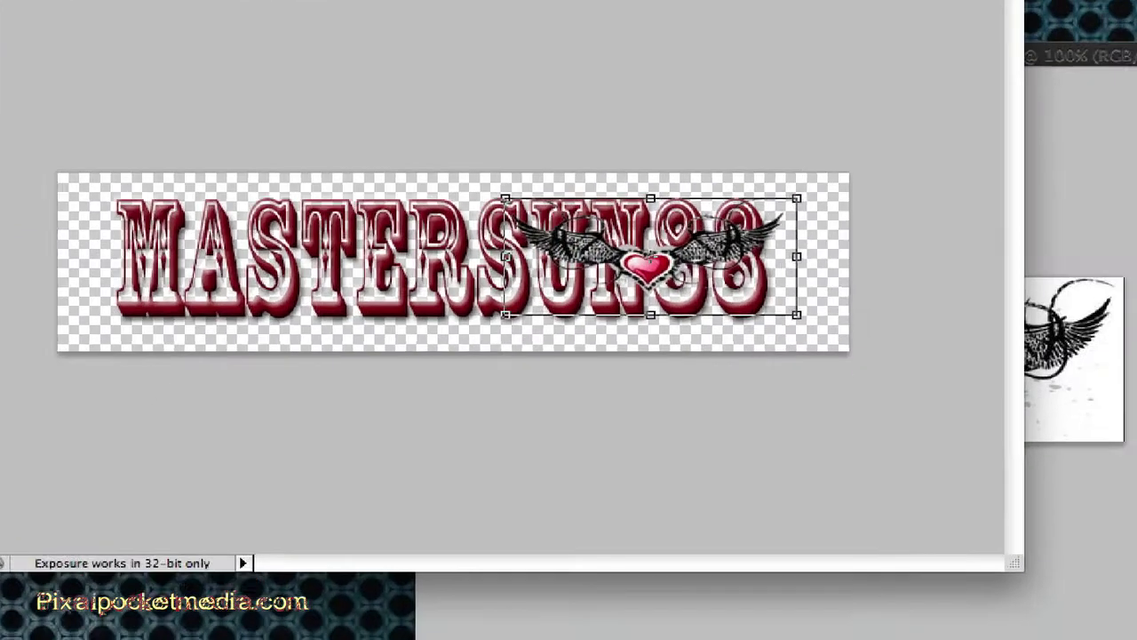
- Move the winged heart layer beneath the Mastersun88 text layer and keep the heart layer selected
drag(871, 514, 875, 579)
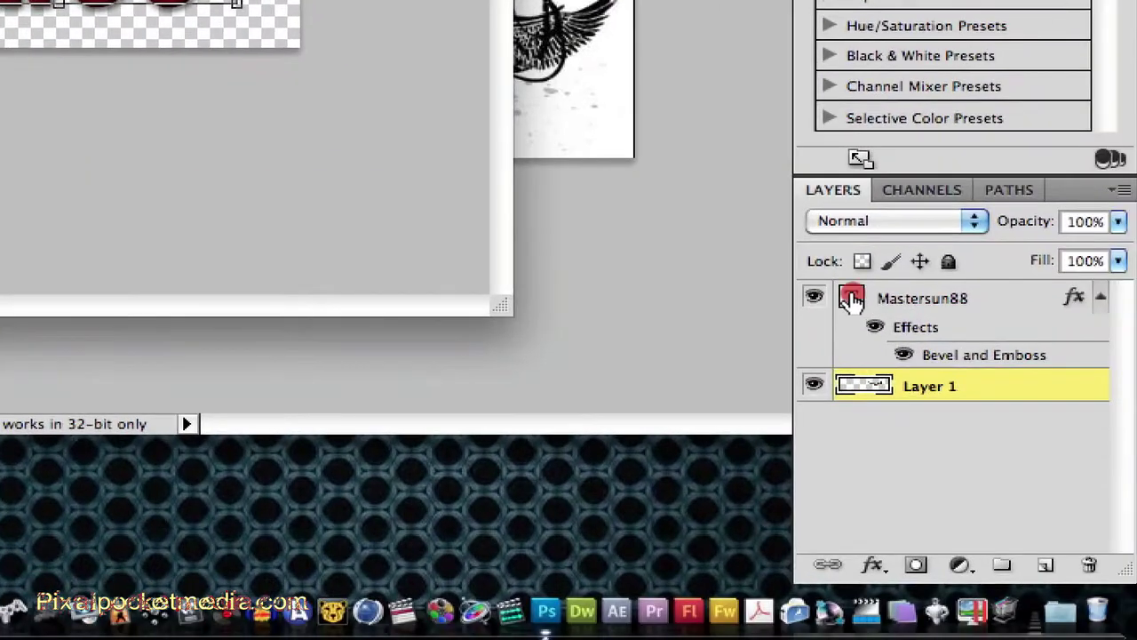
click(851, 300)
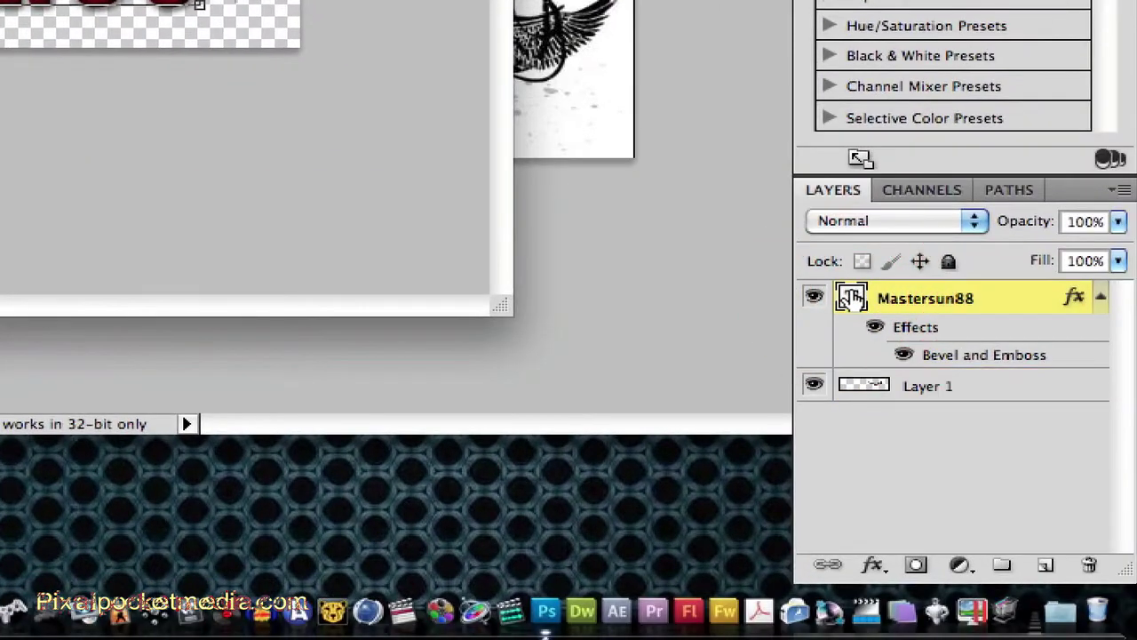
click(866, 391)
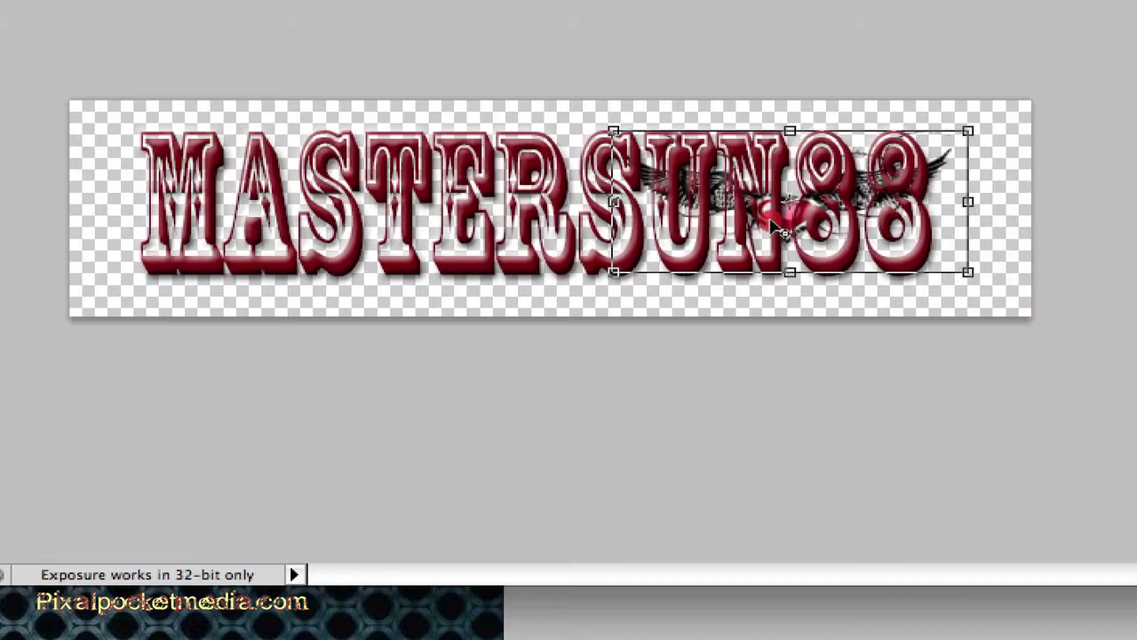
- Position the winged heart behind the "88" with one wing extending past the text, and apply the transform
drag(780, 229, 478, 225)
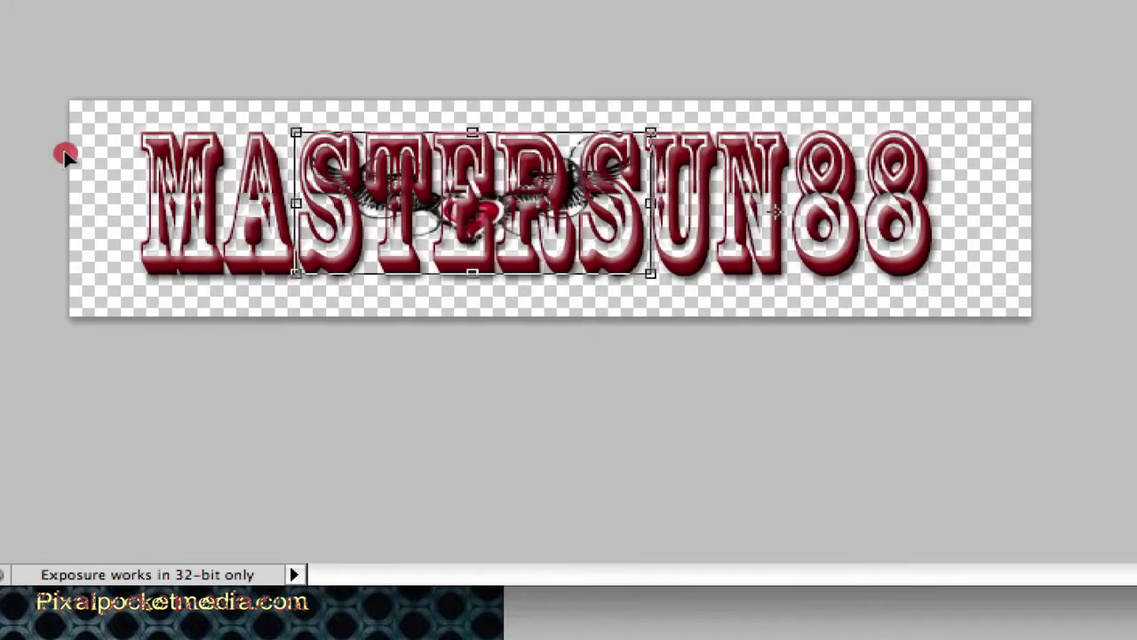
drag(65, 155, 813, 191)
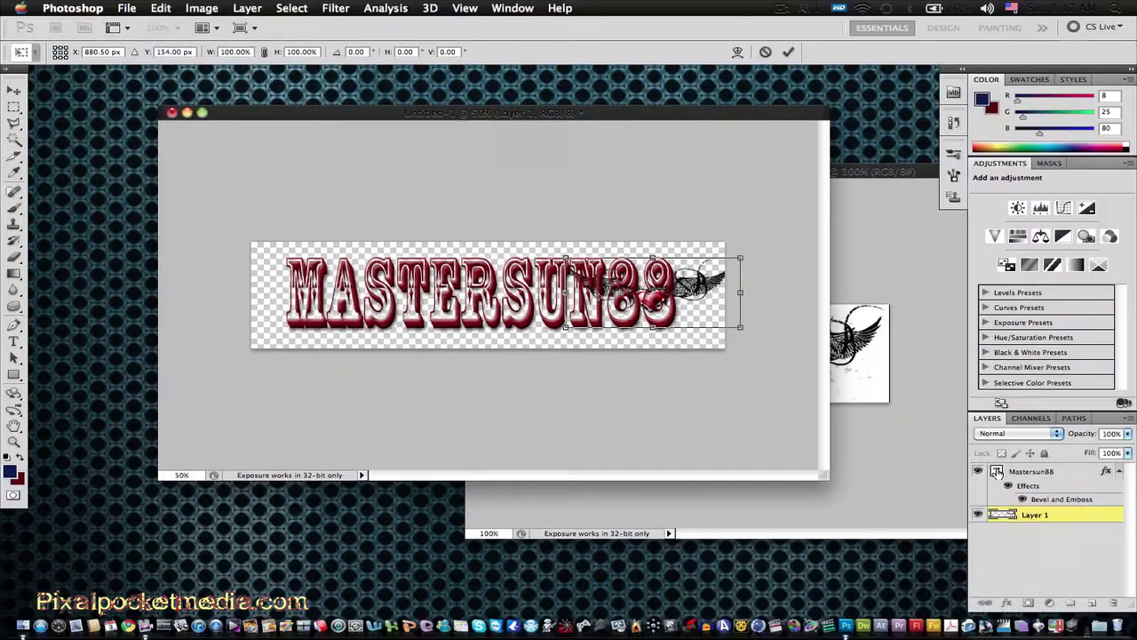
click(998, 432)
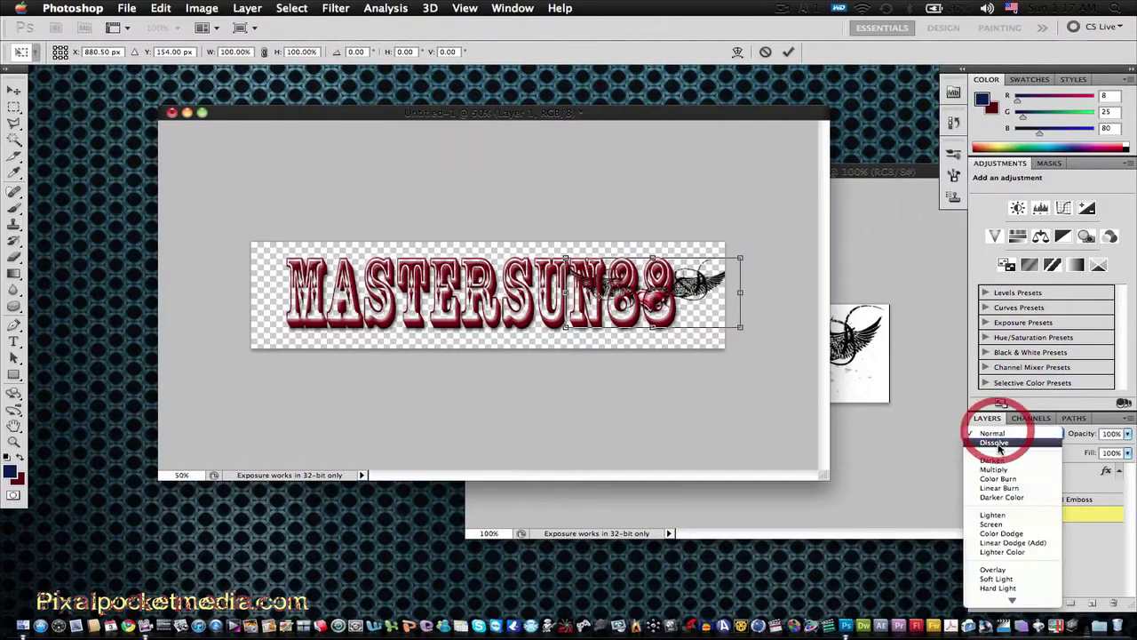
click(953, 460)
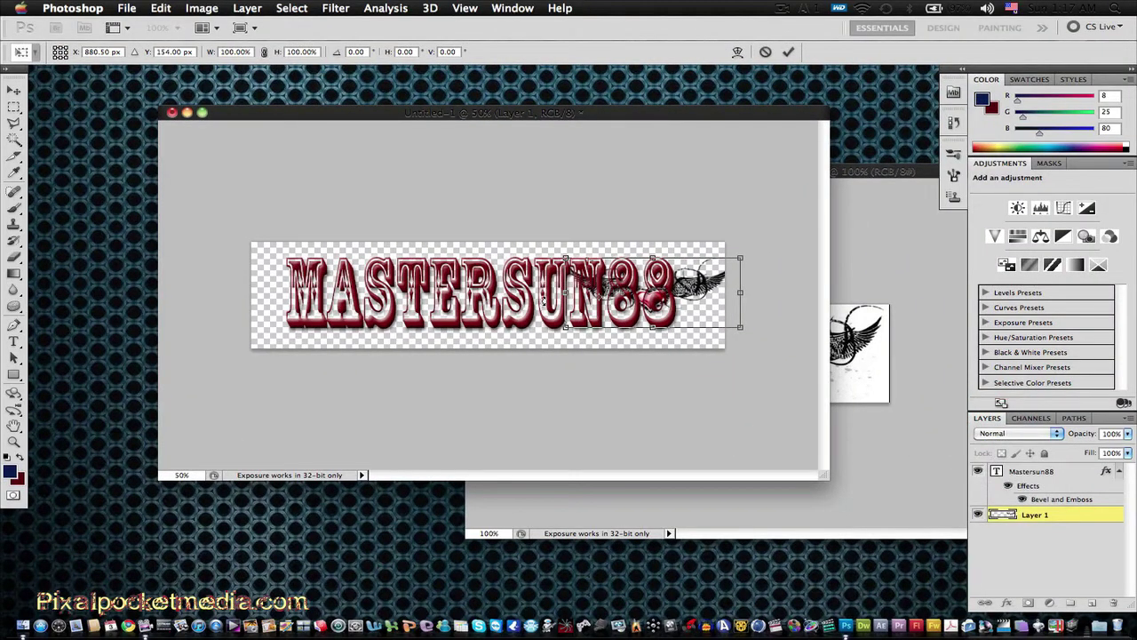
click(125, 9)
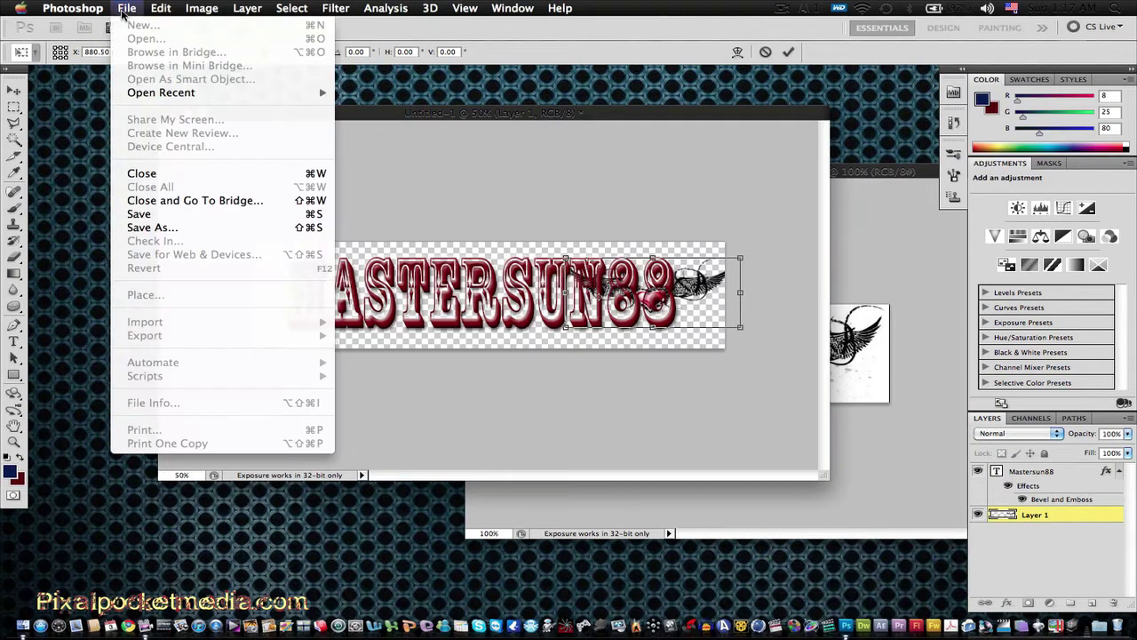
click(127, 8)
click(787, 52)
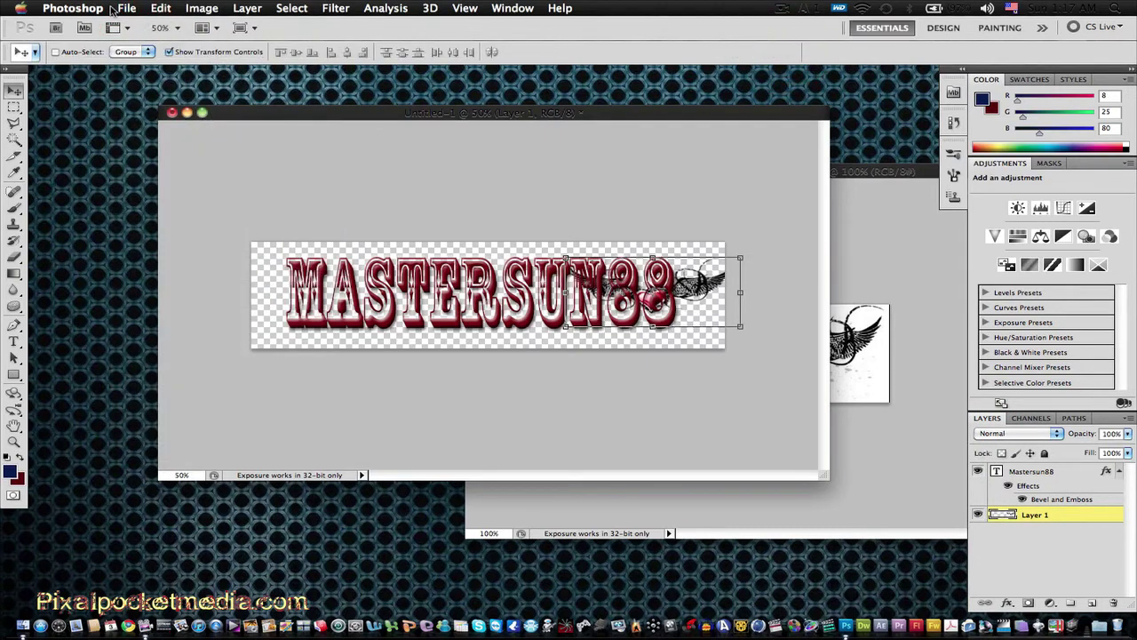
- Create a new blank document with a transparent background, keeping the preset size of 976 × 2320 pixels
click(126, 8)
click(133, 26)
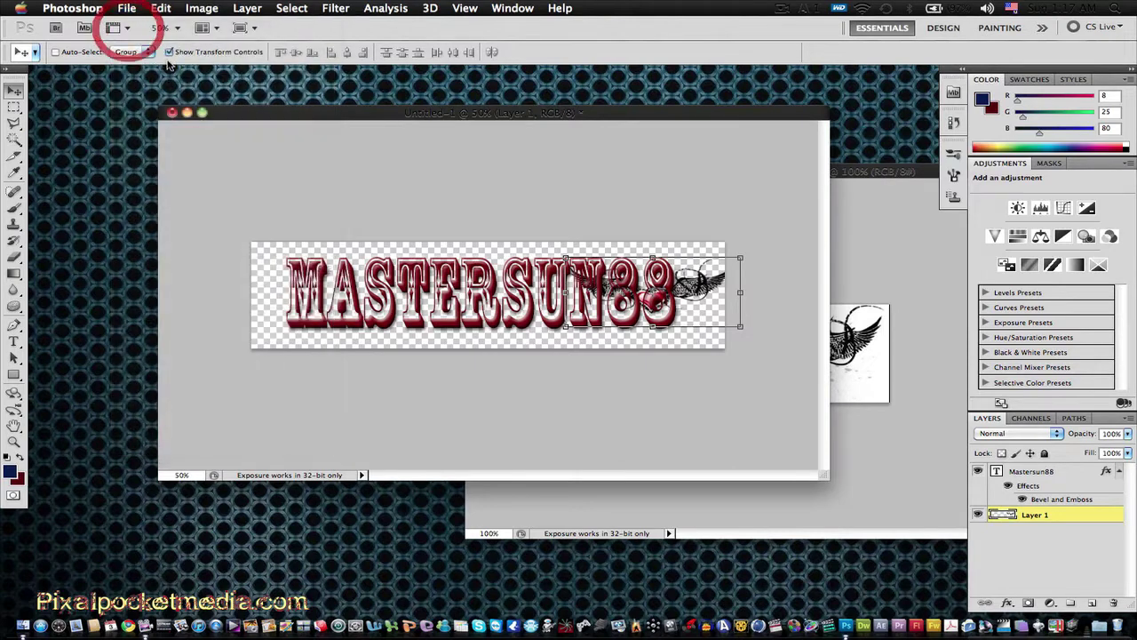
click(762, 249)
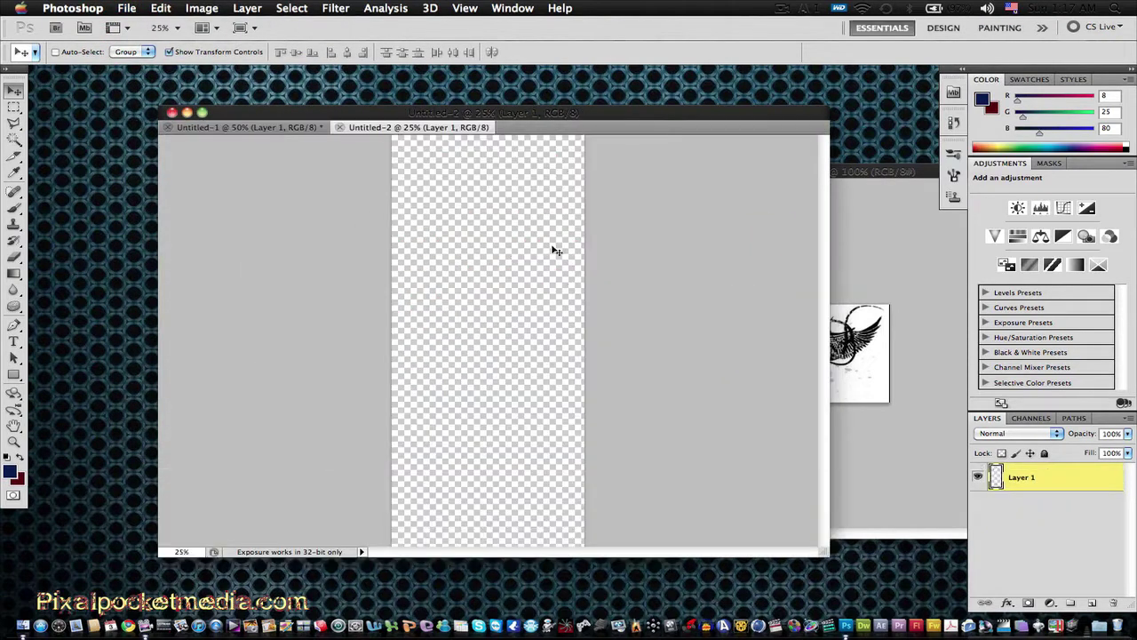
- Resize the new blank document to 1200 pixels wide and 500 pixels high without constraining its proportions
click(176, 29)
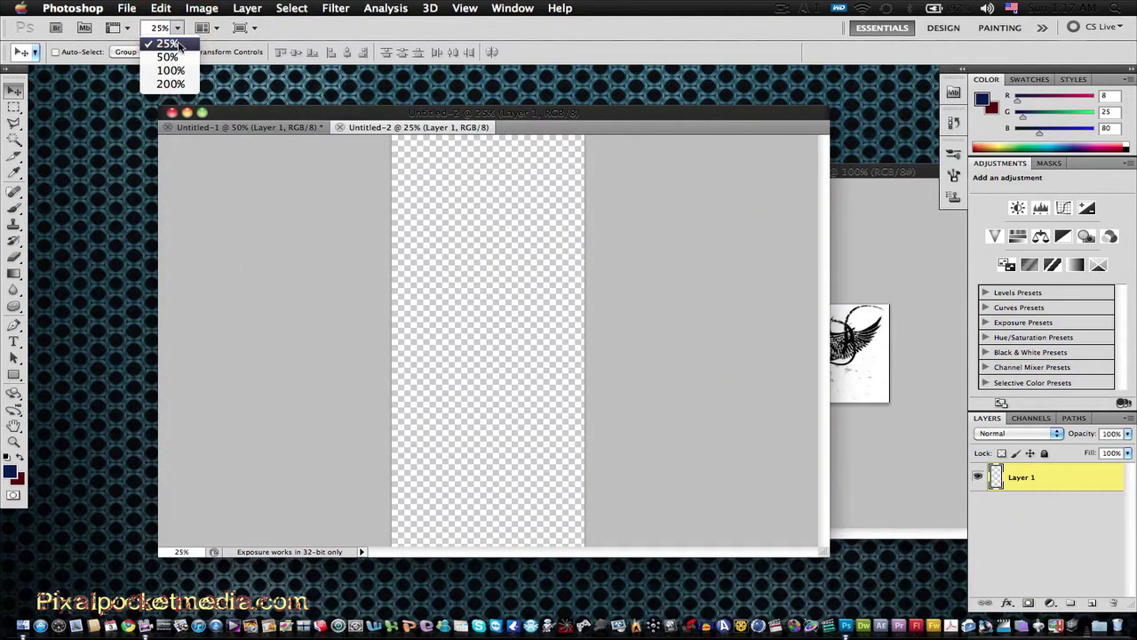
click(177, 32)
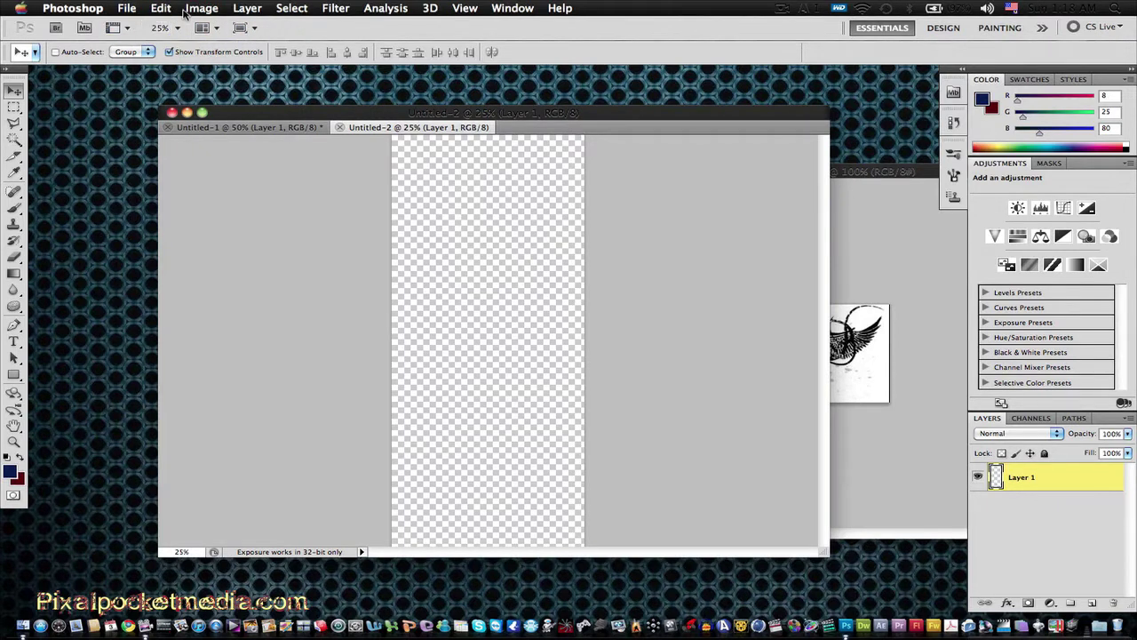
click(187, 9)
click(223, 136)
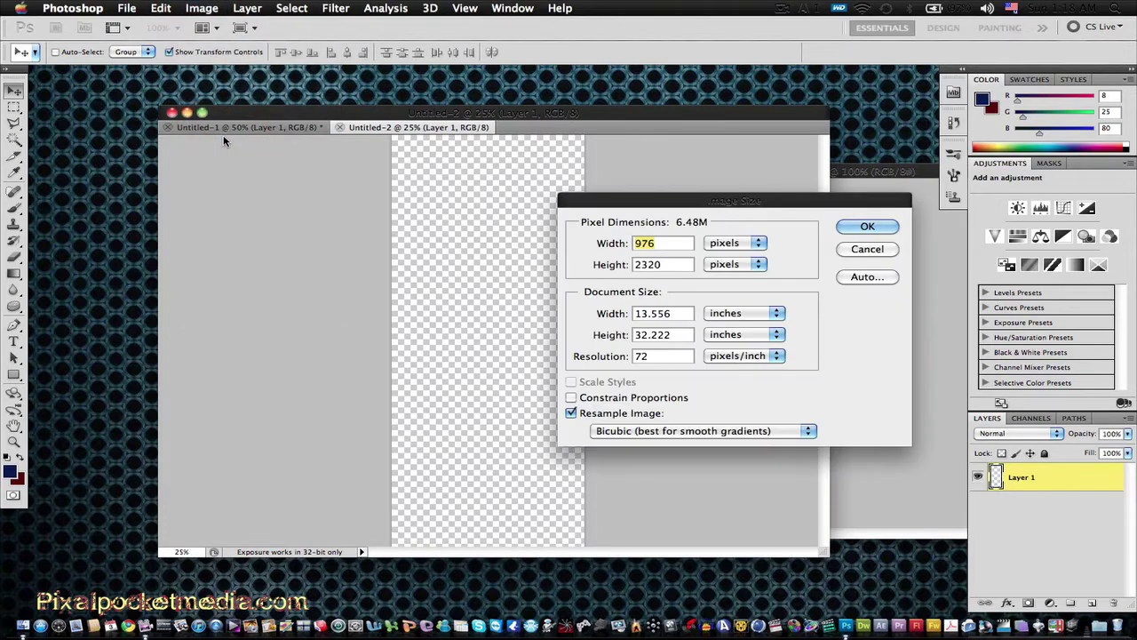
key(BackSpace)
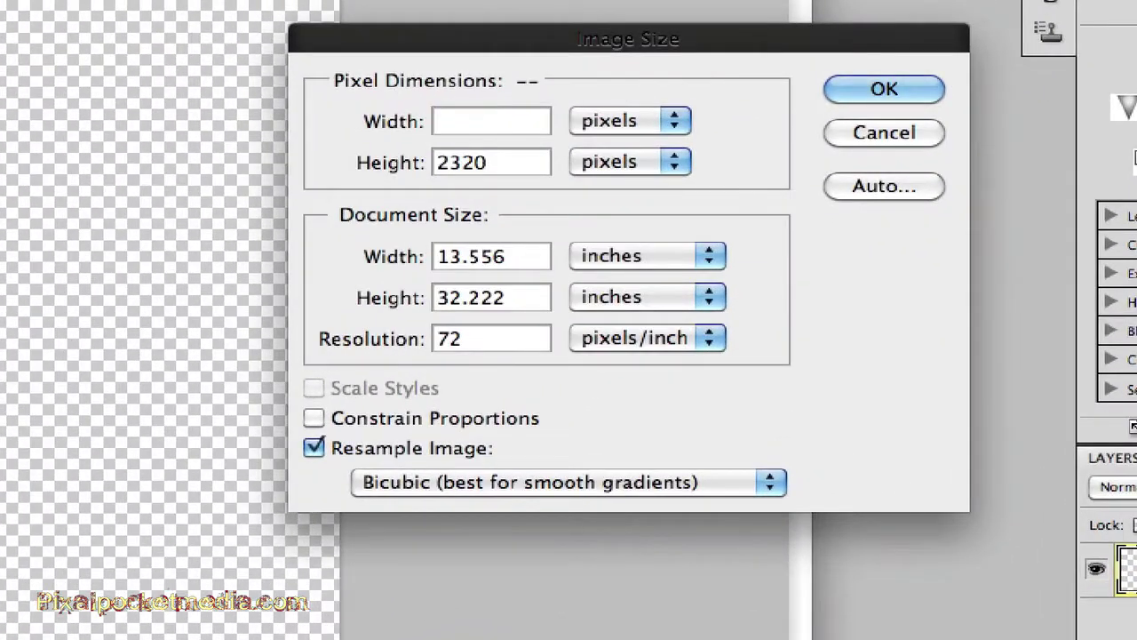
text(2)
key(BackSpace)
text(1200)
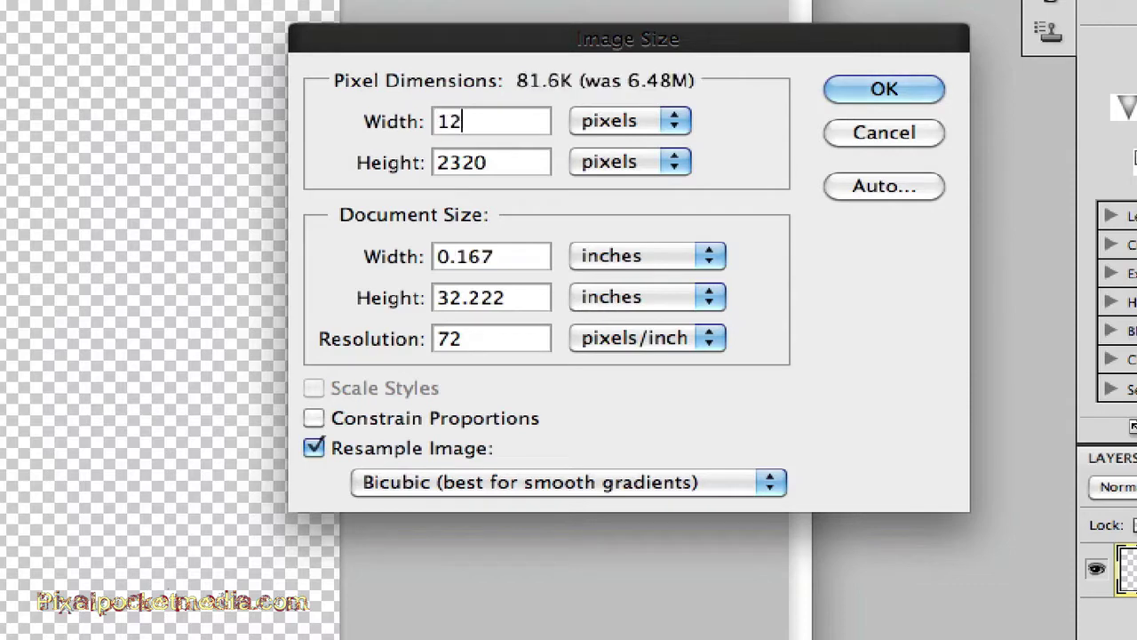
click(515, 163)
key(BackSpace)
key(BackSpace)
key(BackSpace)
key(BackSpace)
text(500)
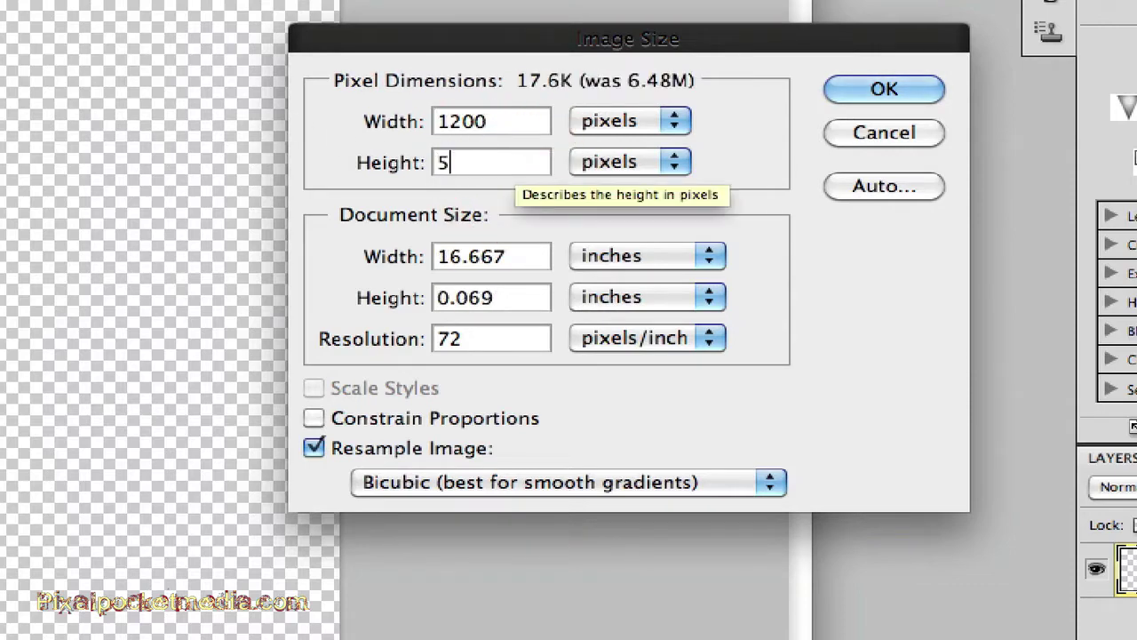
click(846, 92)
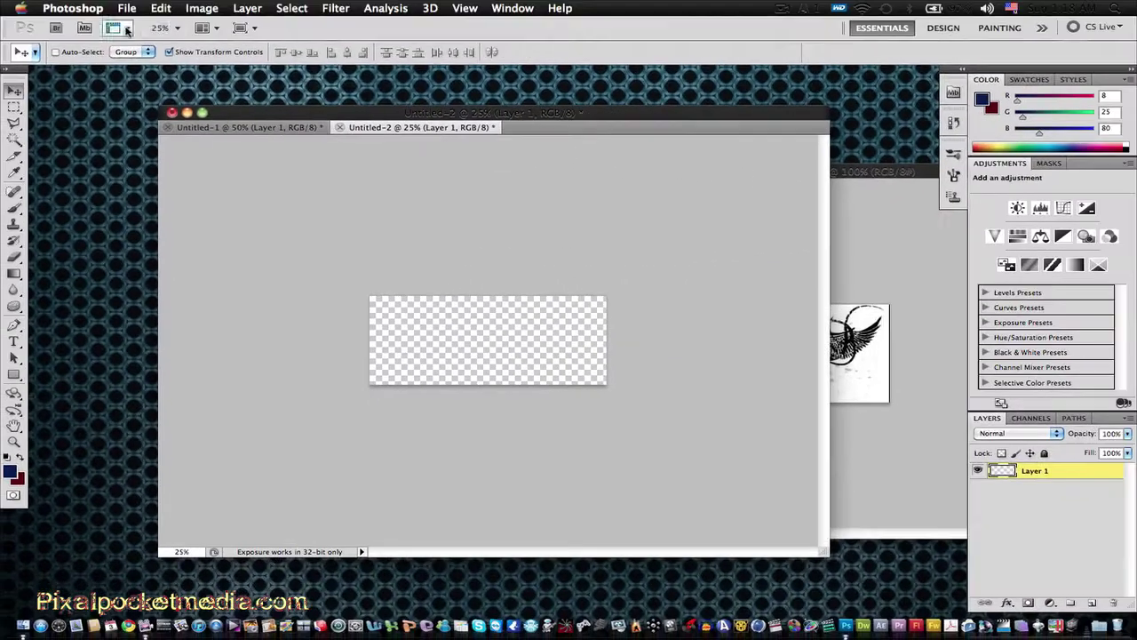
- Detach the new blank document into its own floating window beside the logo document
drag(381, 132, 419, 144)
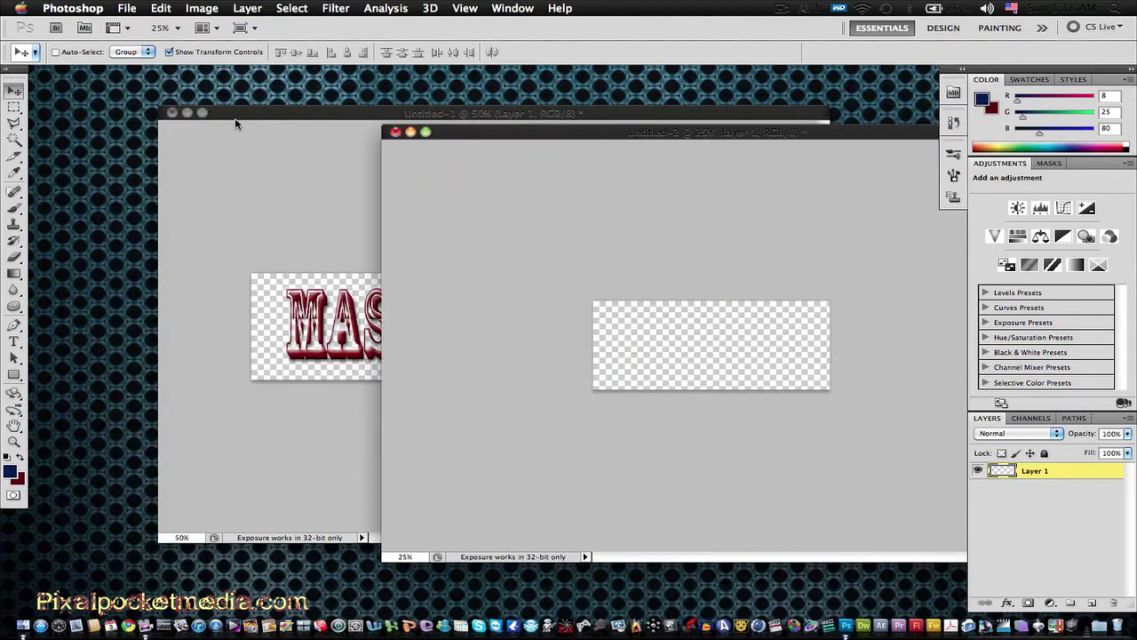
click(235, 120)
click(855, 135)
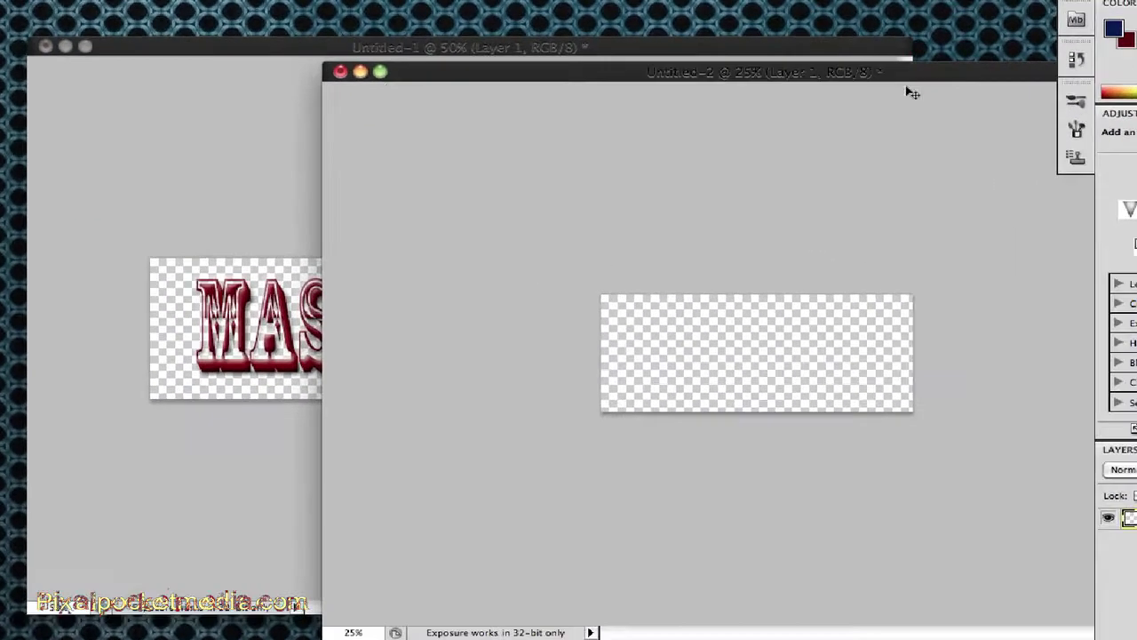
- In the logo document, move the winged heart layer above the Mastersun88 text layer and shift the graphic down across the "88"
click(262, 49)
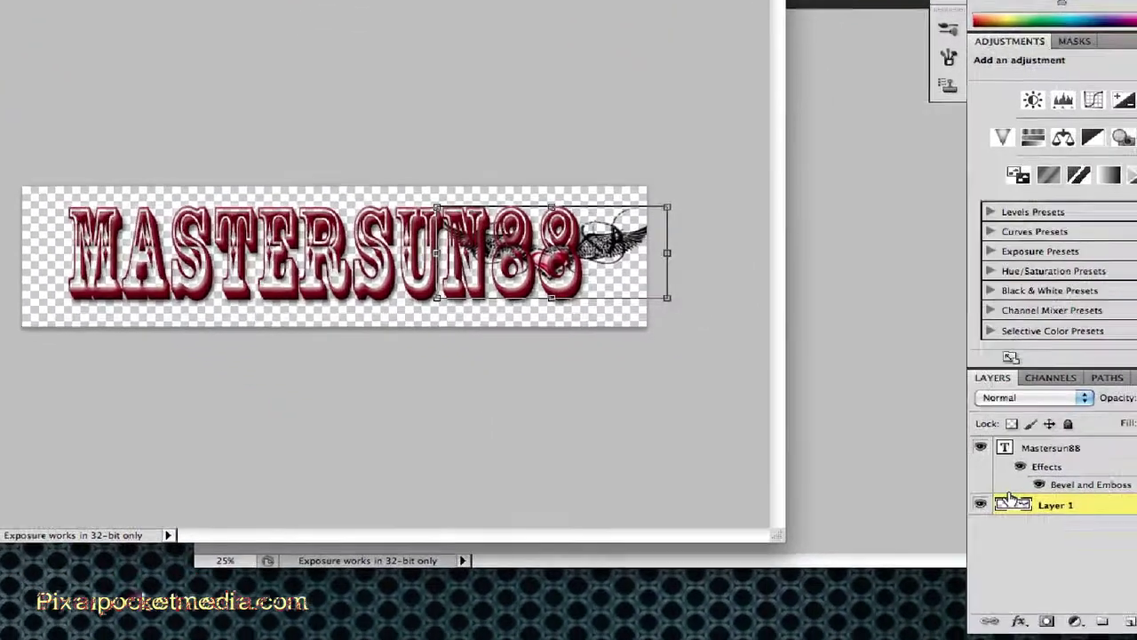
click(1136, 569)
drag(955, 470, 957, 414)
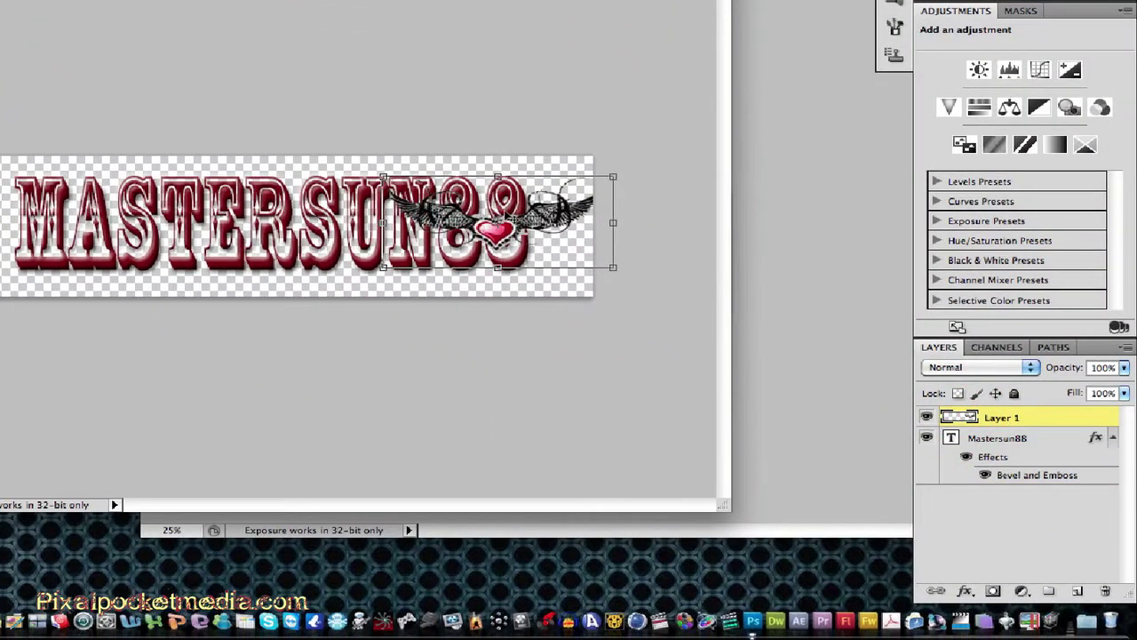
drag(475, 228, 471, 255)
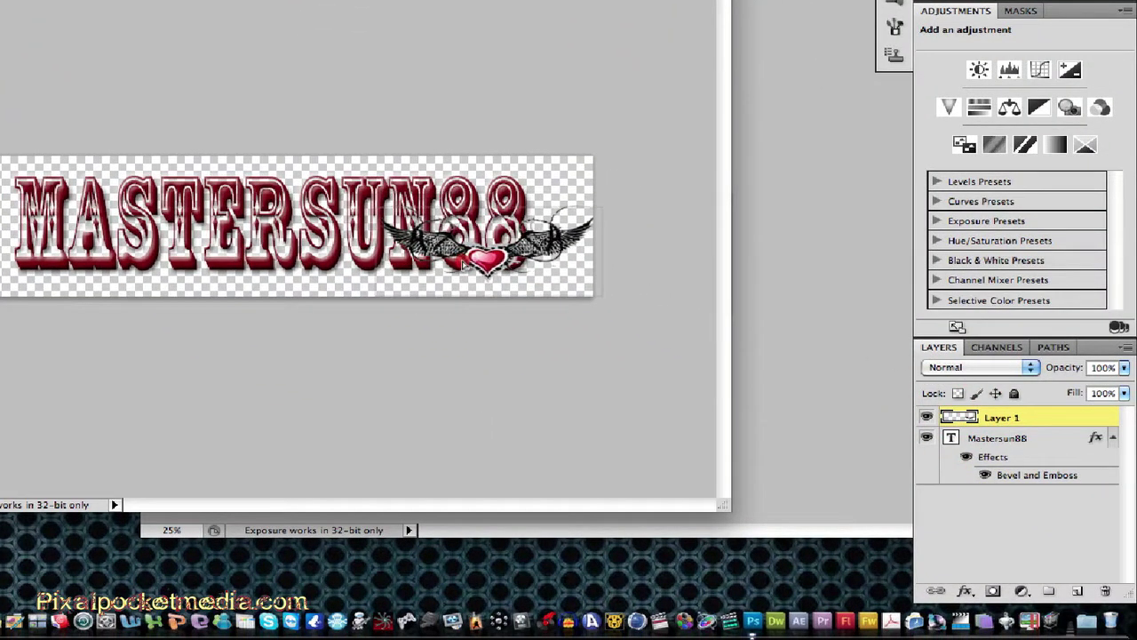
- Enlarge the winged heart to about 123% width and 108% height over the lower part of "SUN88" and apply the transform
key(ctrl+t)
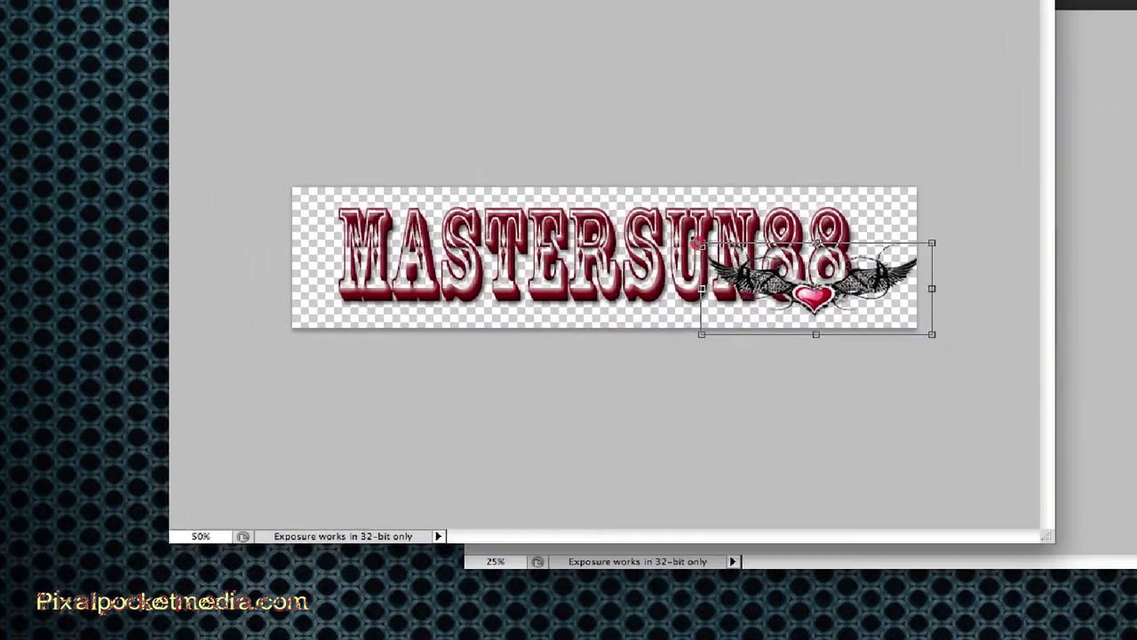
drag(701, 242, 645, 233)
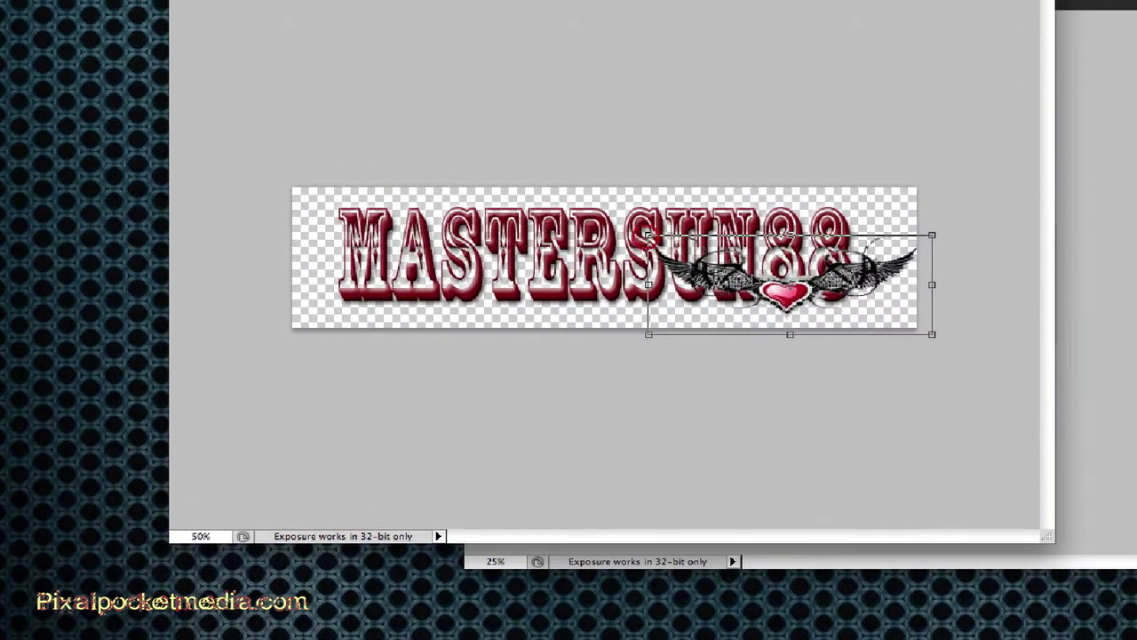
drag(759, 282, 744, 286)
key(shift+Up)
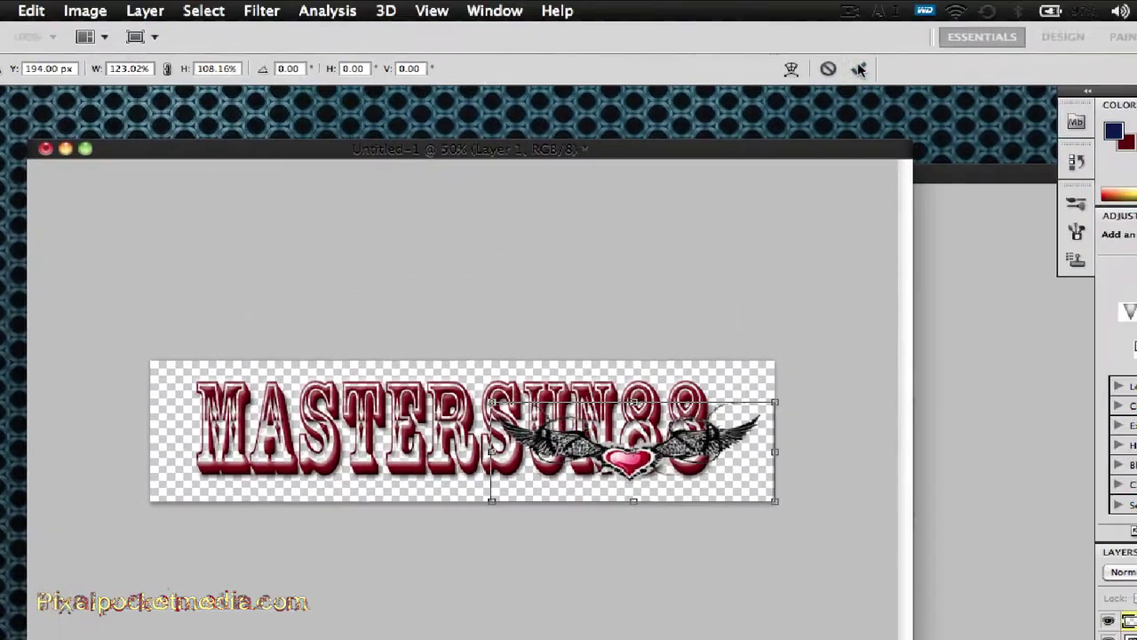
click(858, 68)
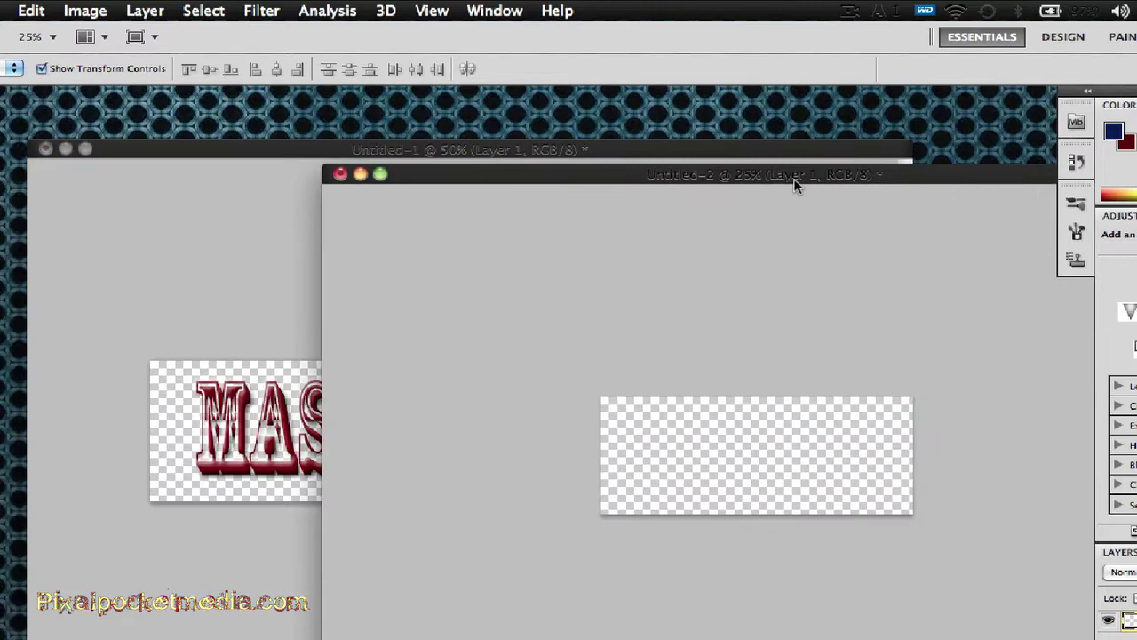
- Move the blank document's window over the logo document and activate the Brush tool
drag(799, 185, 653, 193)
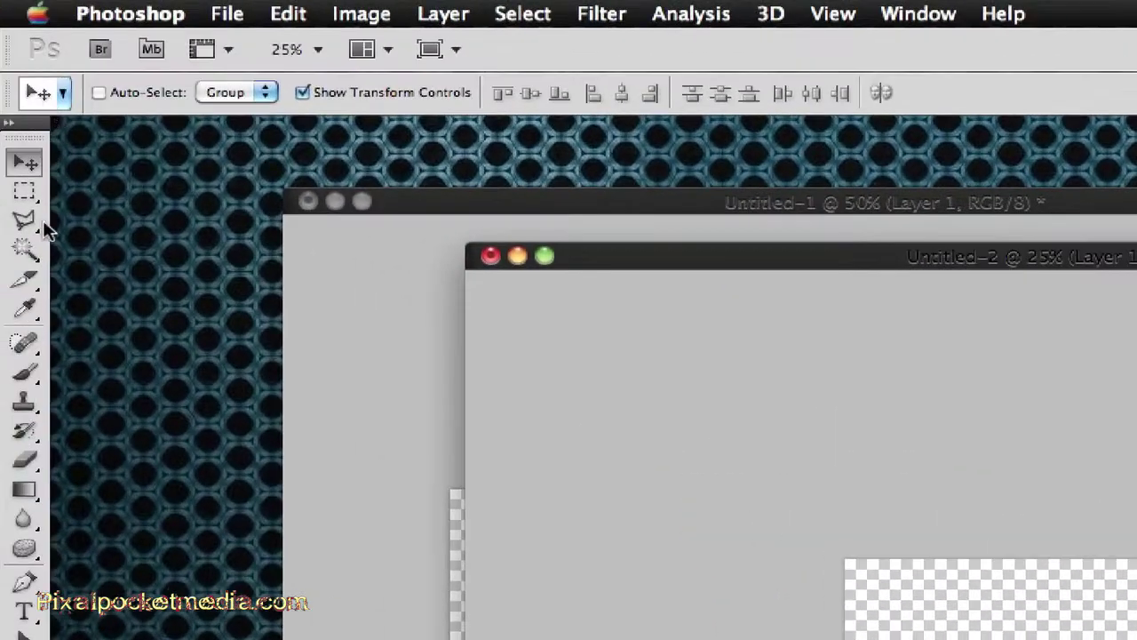
click(25, 373)
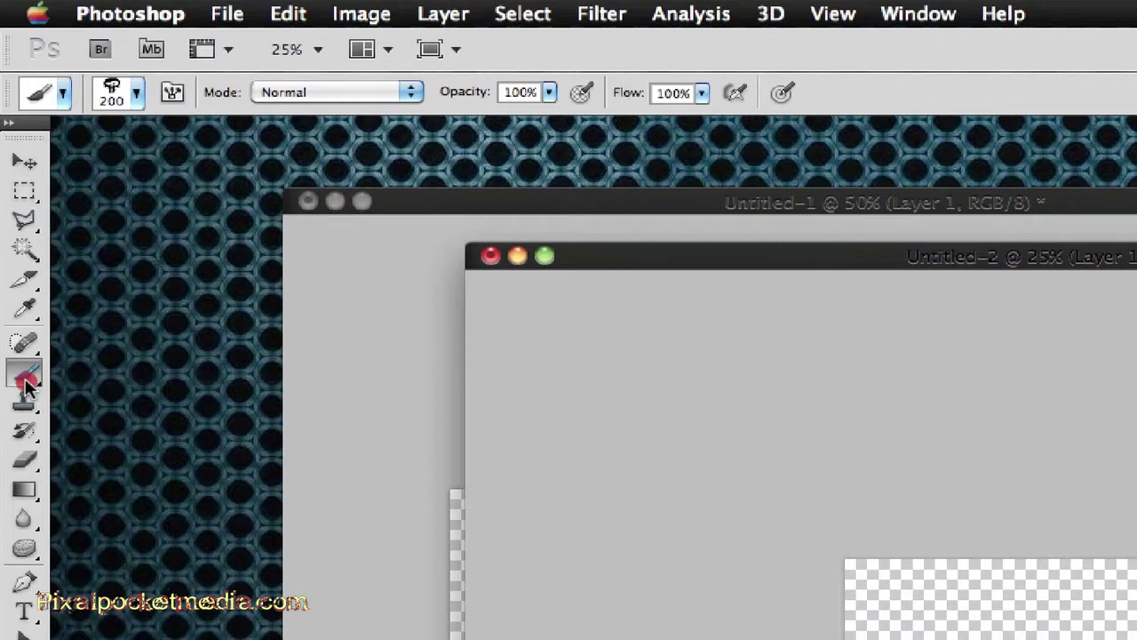
click(140, 92)
click(142, 92)
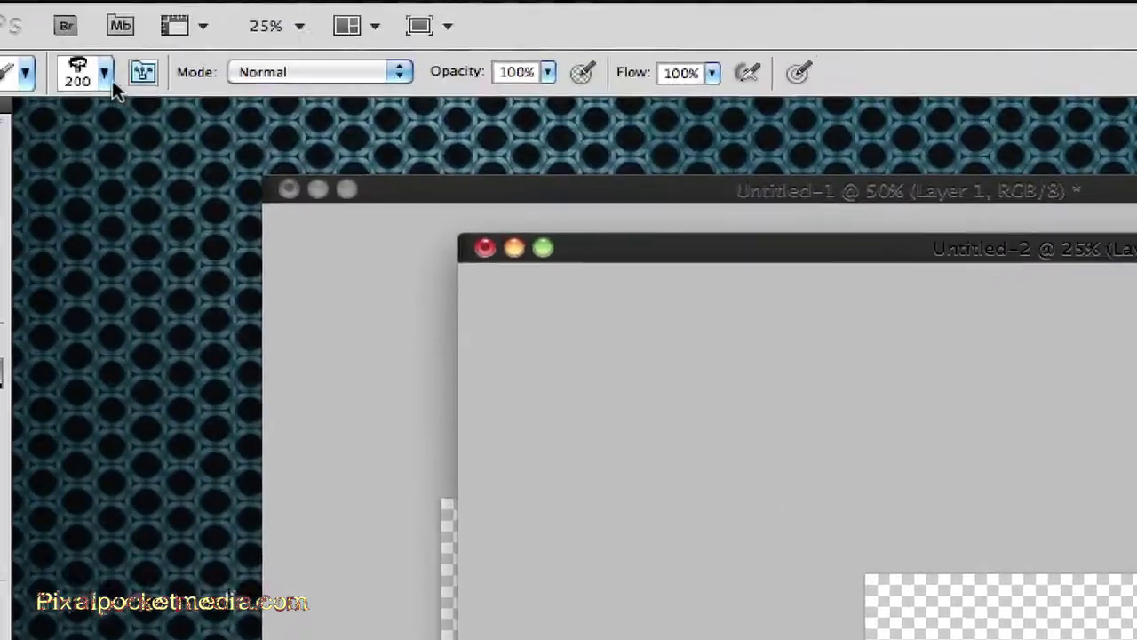
- Increase the skull brush size to 360 px and stamp one dark blue skull in the middle of the blank canvas
click(144, 100)
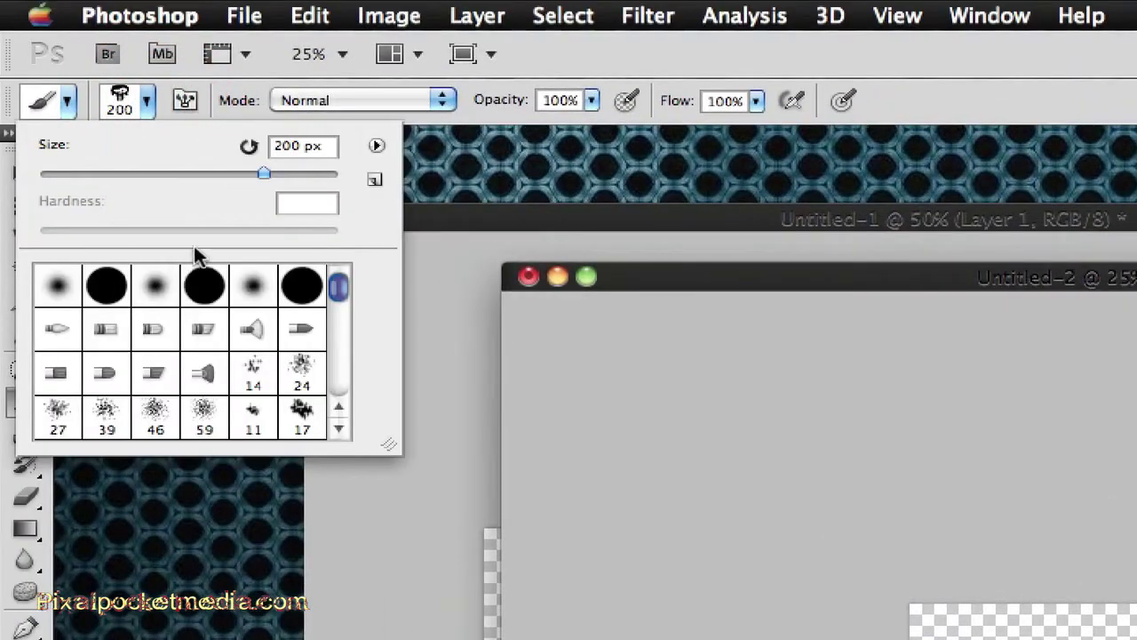
drag(273, 171, 286, 172)
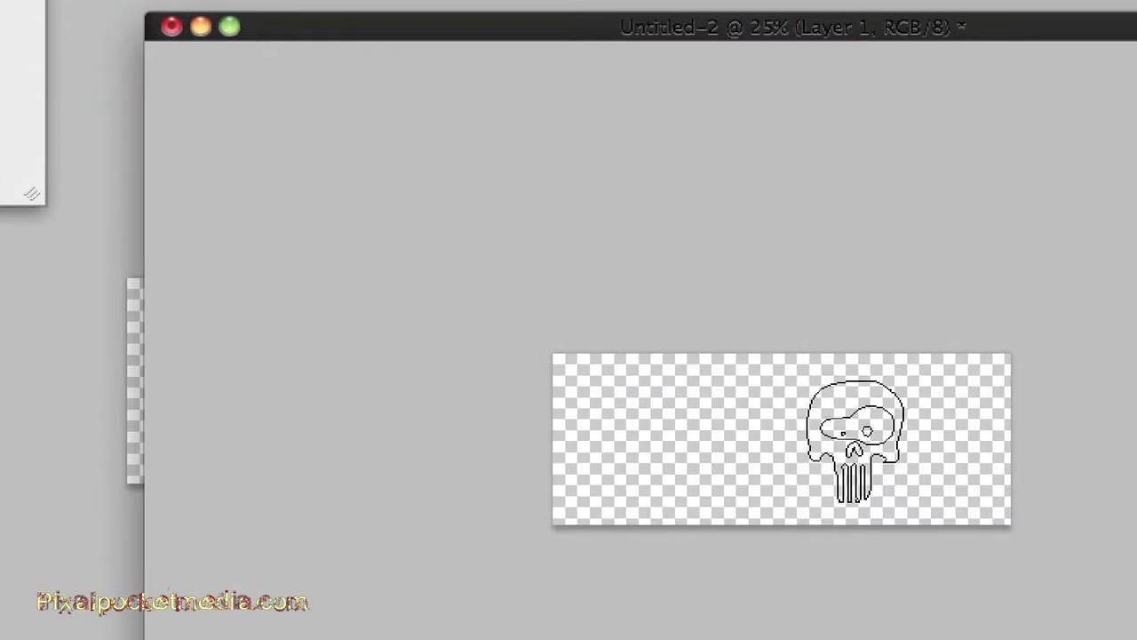
click(766, 434)
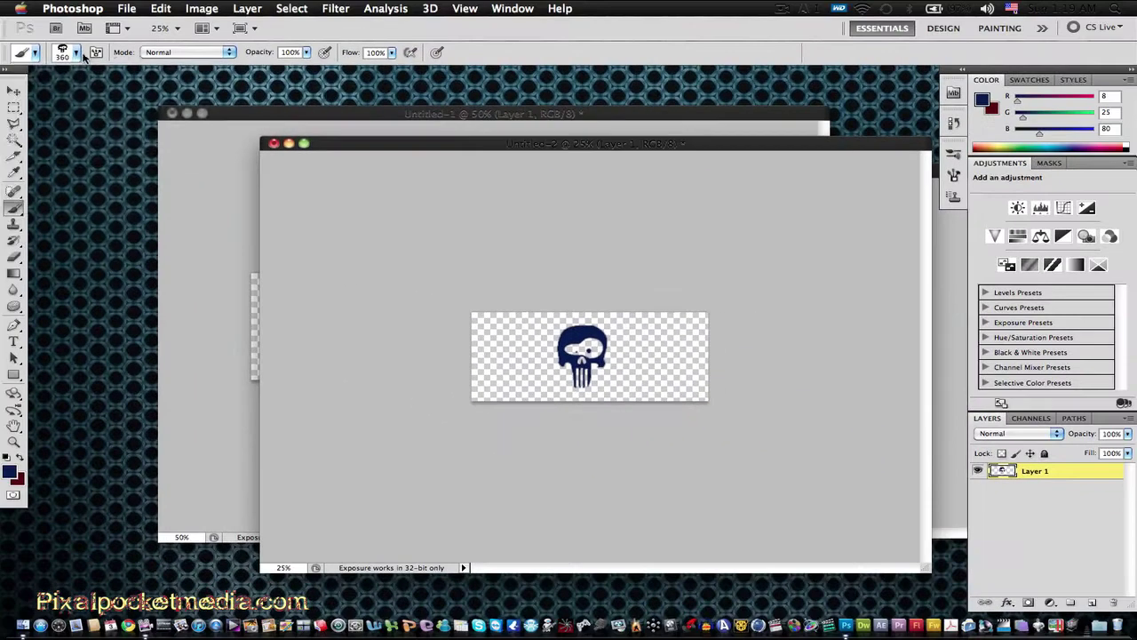
- Browse the brush presets and choose the four-petaled tribal ornament brush with the 1158 px preset size
click(75, 53)
scroll(125, 181, down, 3)
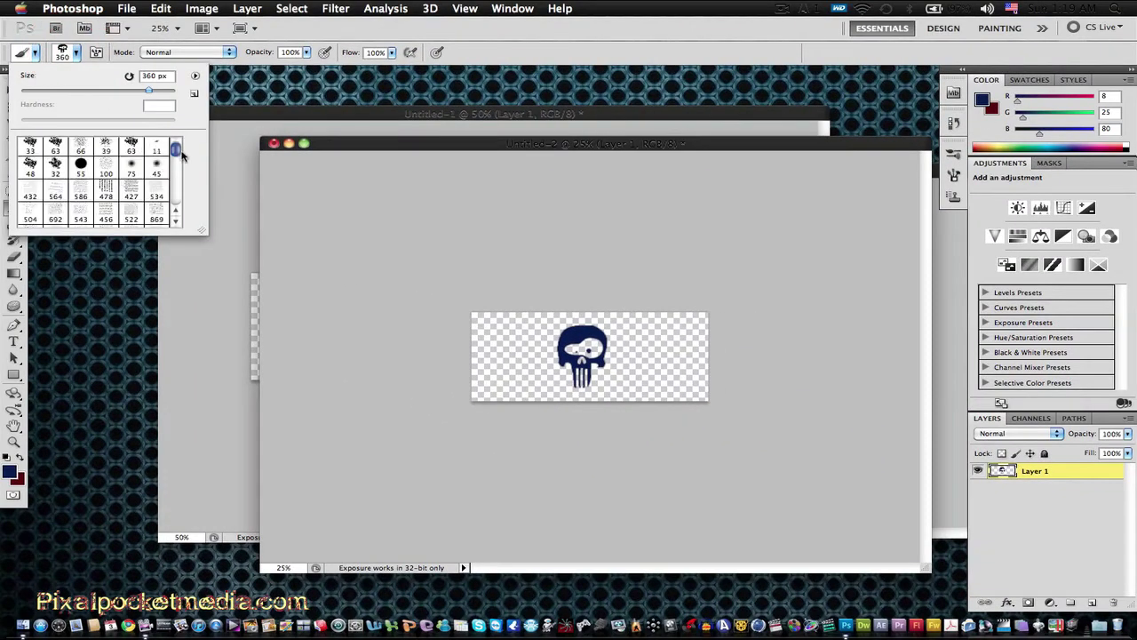
drag(177, 153, 175, 195)
scroll(122, 182, up, 10)
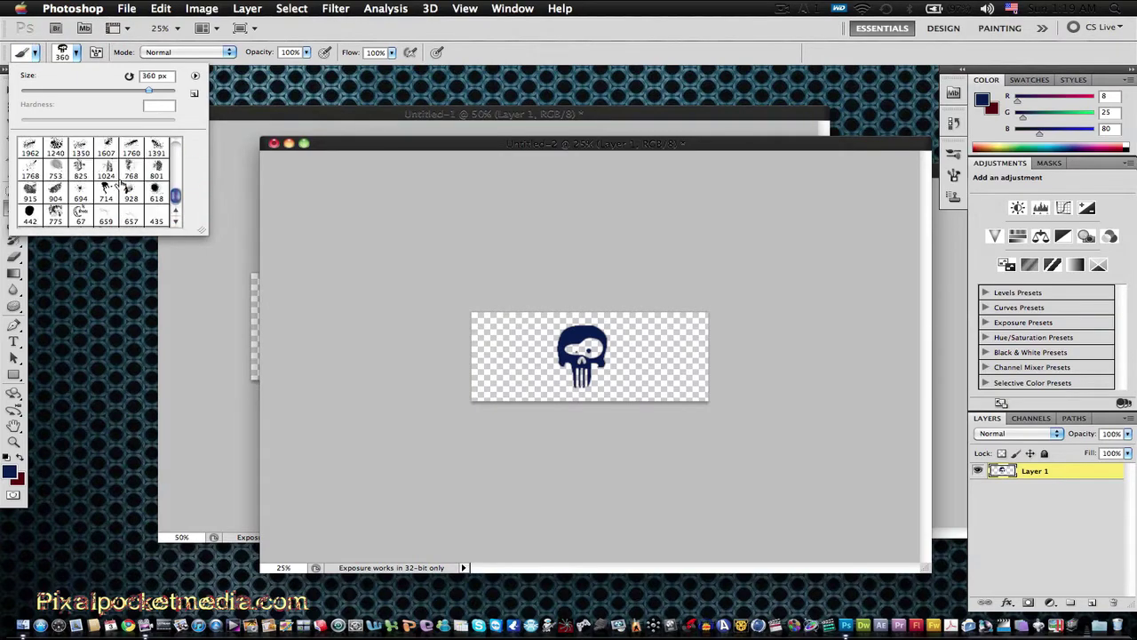
scroll(122, 182, up, 6)
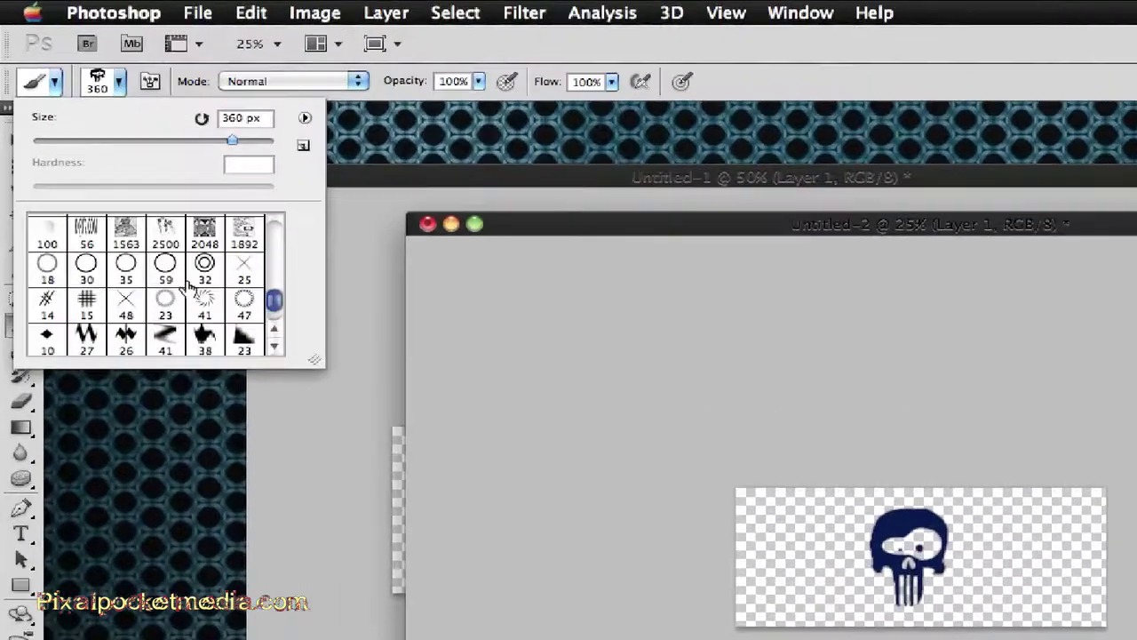
scroll(188, 284, down, 1)
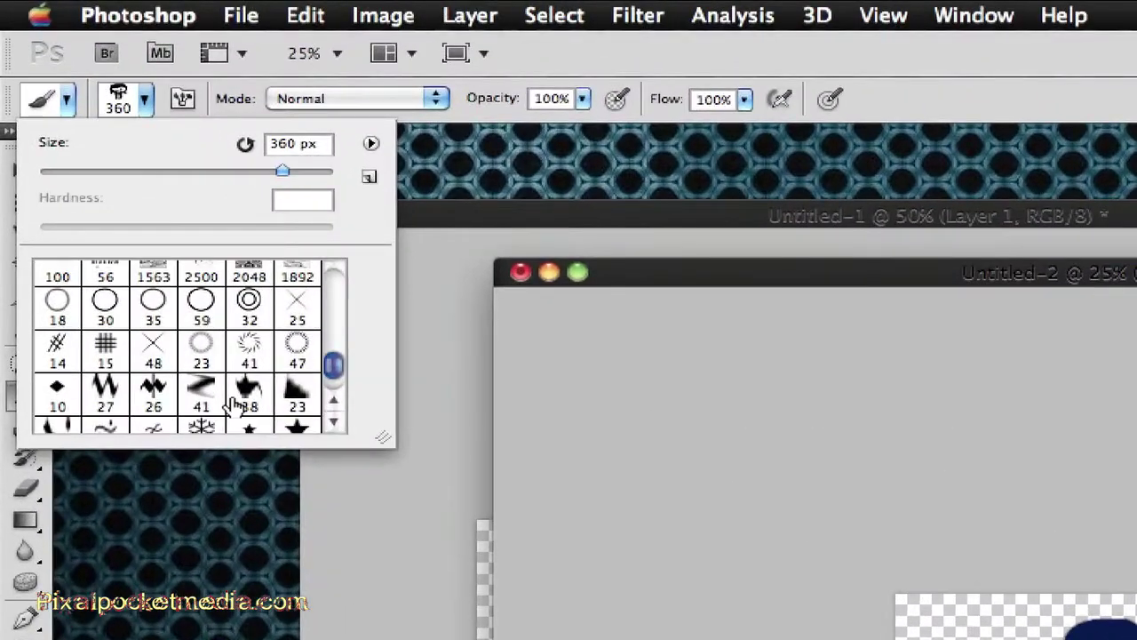
scroll(169, 351, down, 5)
scroll(168, 351, up, 6)
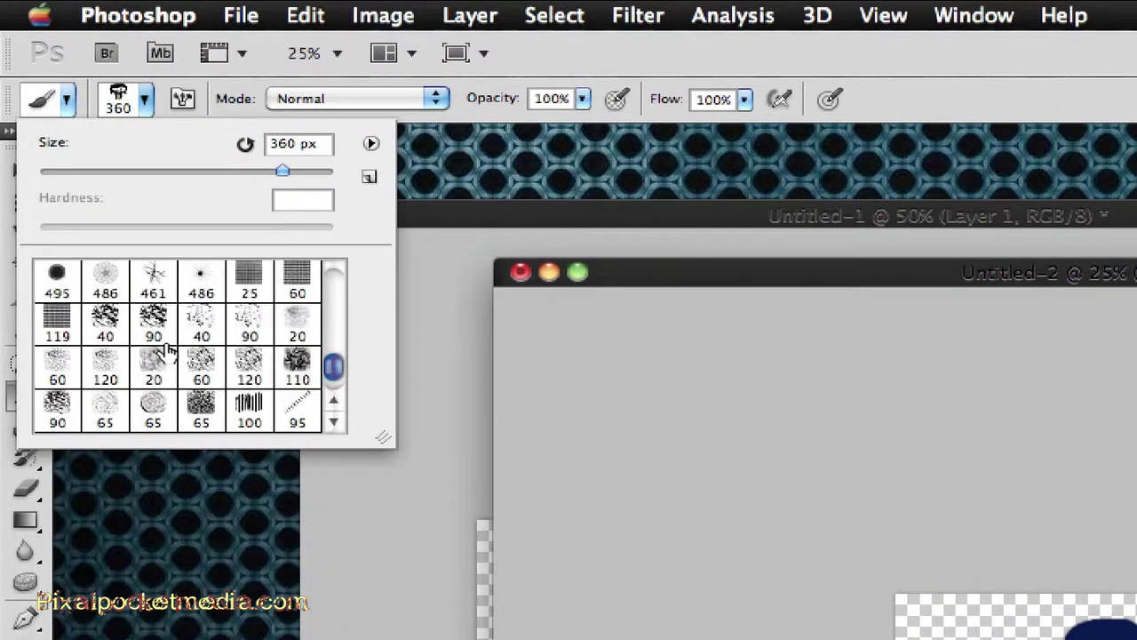
scroll(169, 351, up, 5)
scroll(168, 351, down, 5)
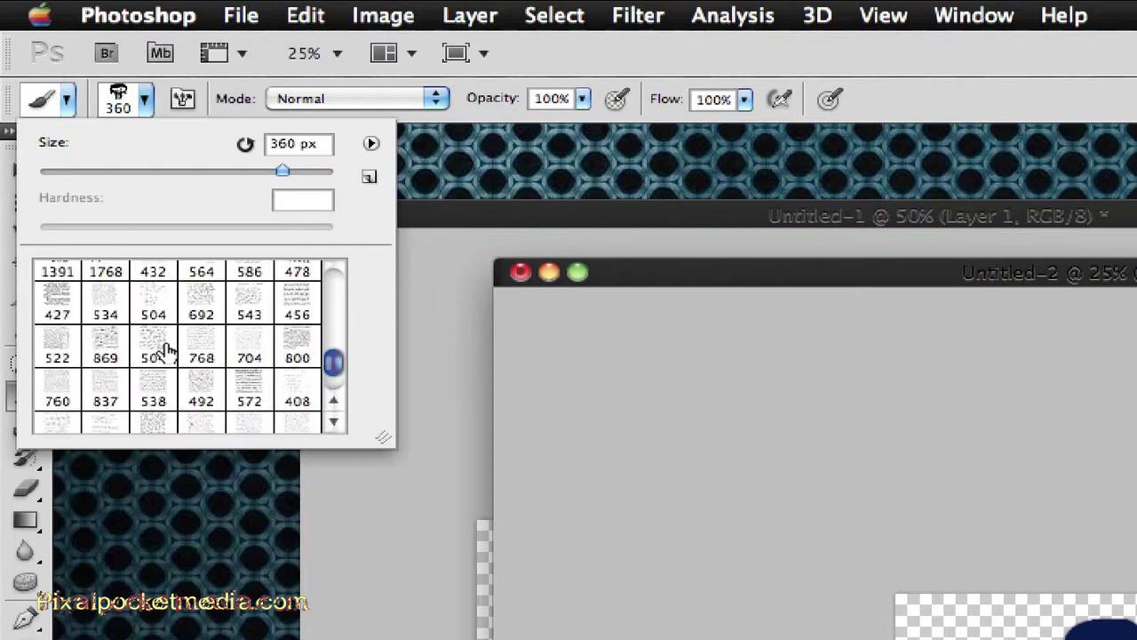
scroll(169, 351, up, 1)
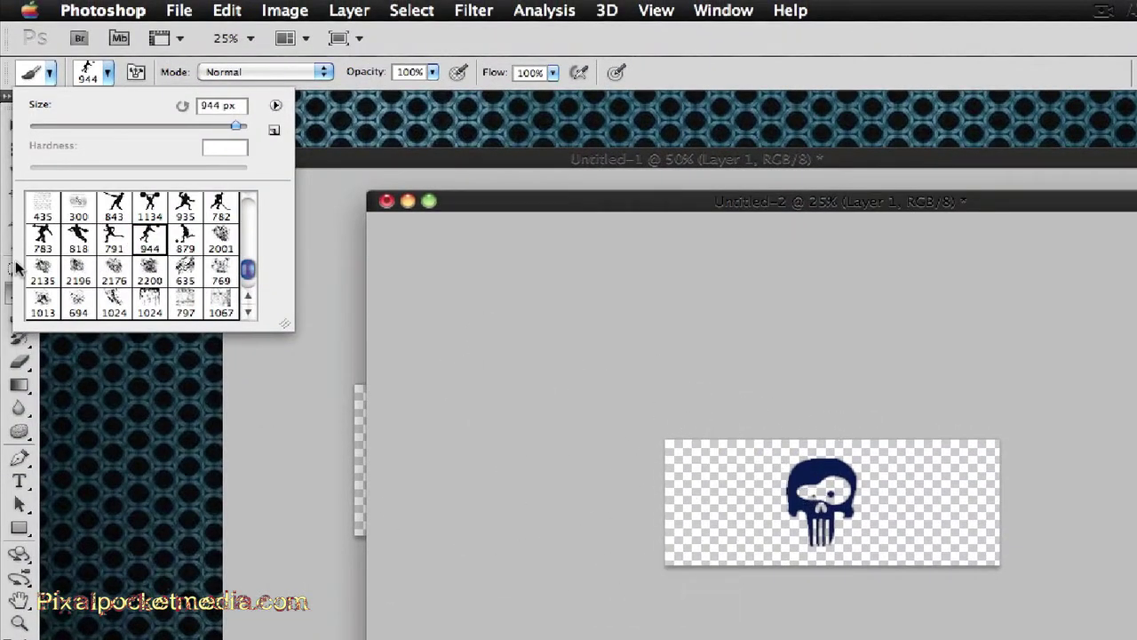
scroll(132, 264, down, 10)
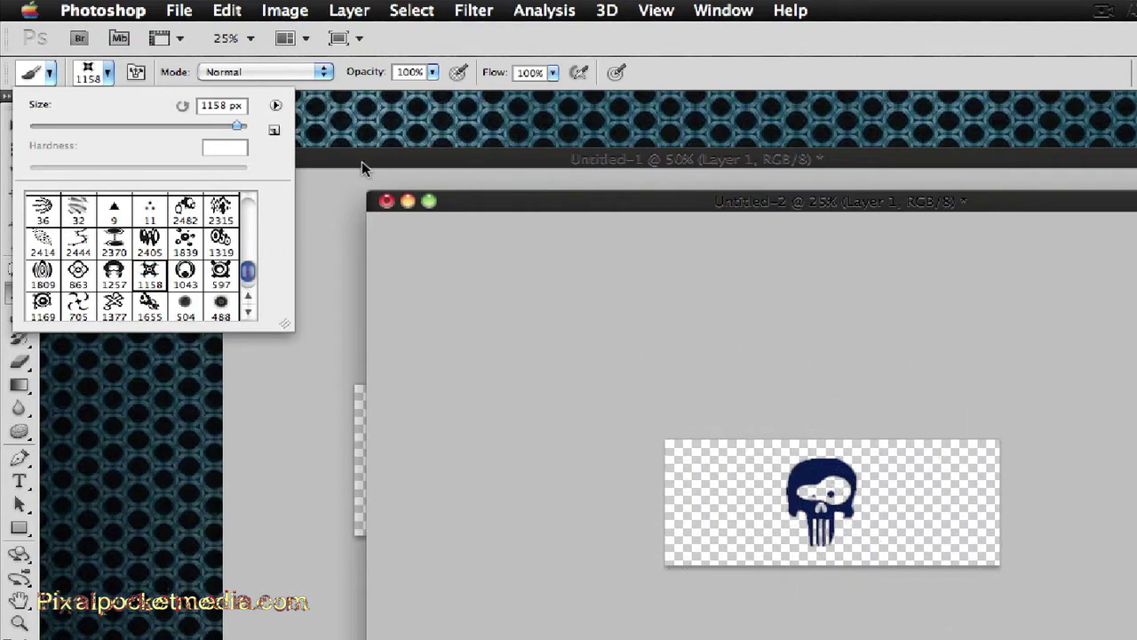
click(485, 207)
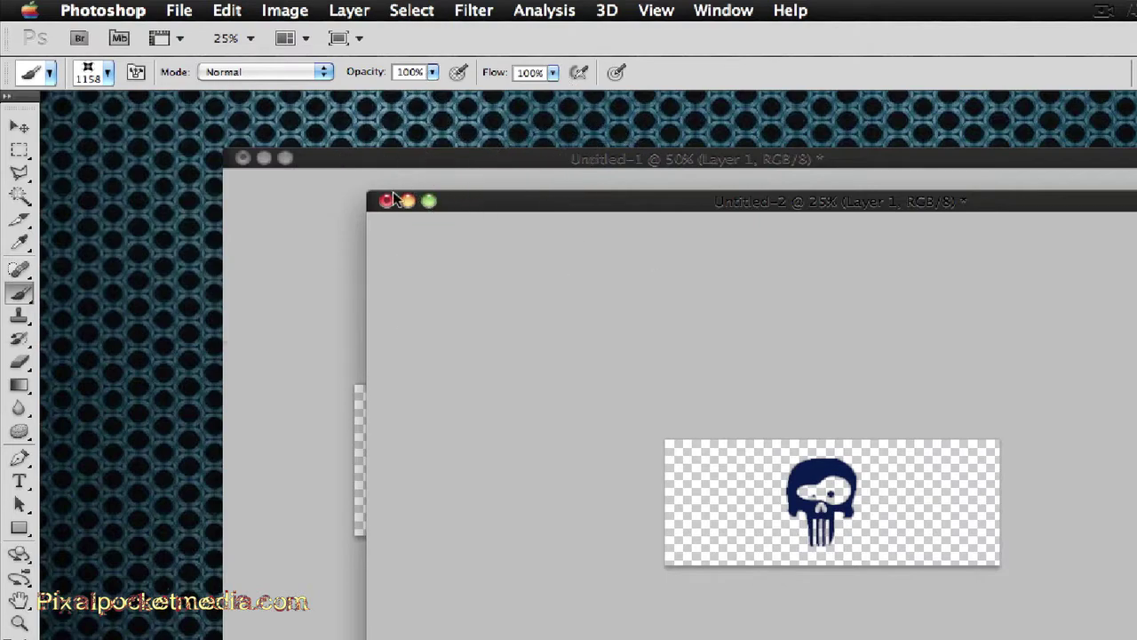
- Undo the skull stamp on the blank canvas
click(108, 77)
click(227, 11)
click(250, 34)
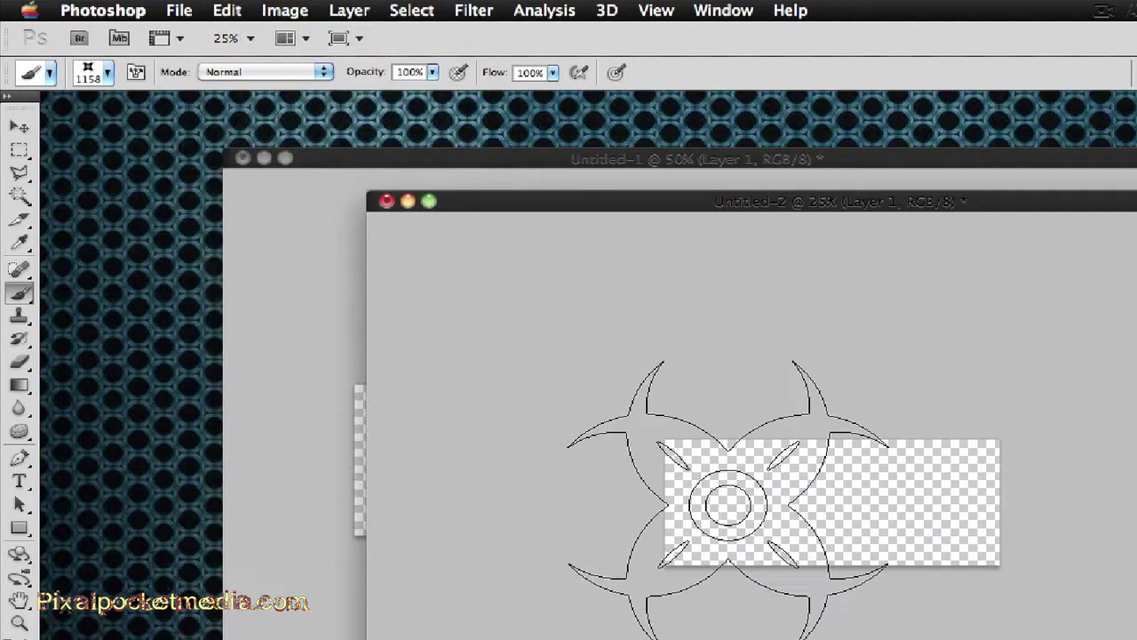
- Stamp the tribal ornament on the canvas at 1158 px and undo the stamp
click(825, 511)
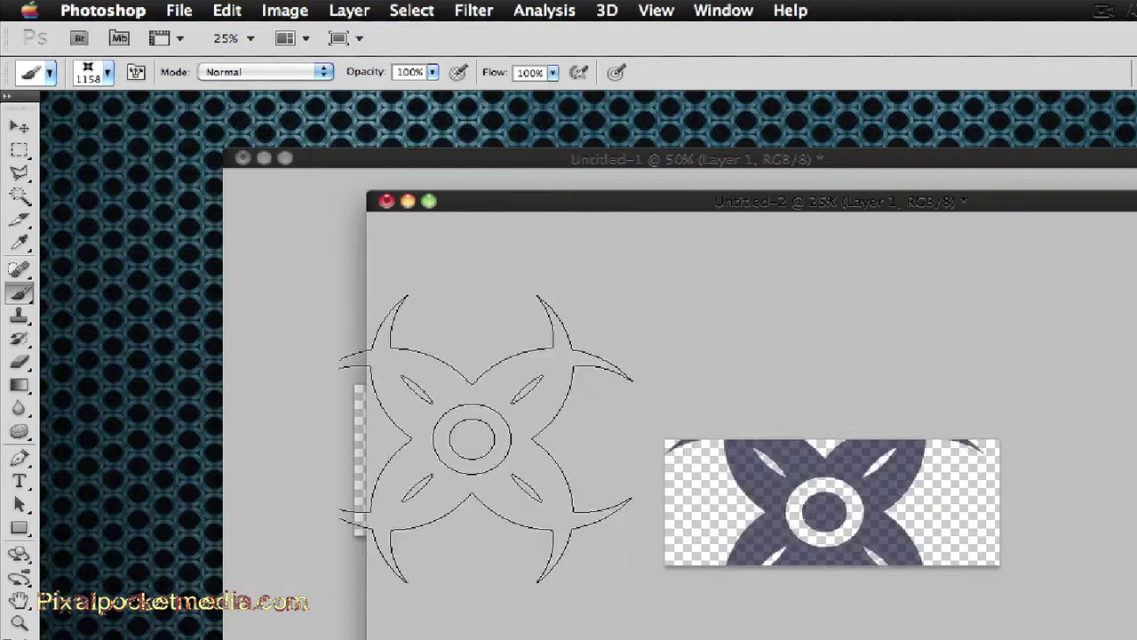
click(227, 11)
click(249, 34)
- Reduce the ornament brush size to fit the canvas height and stamp one ornament near the canvas center
click(108, 72)
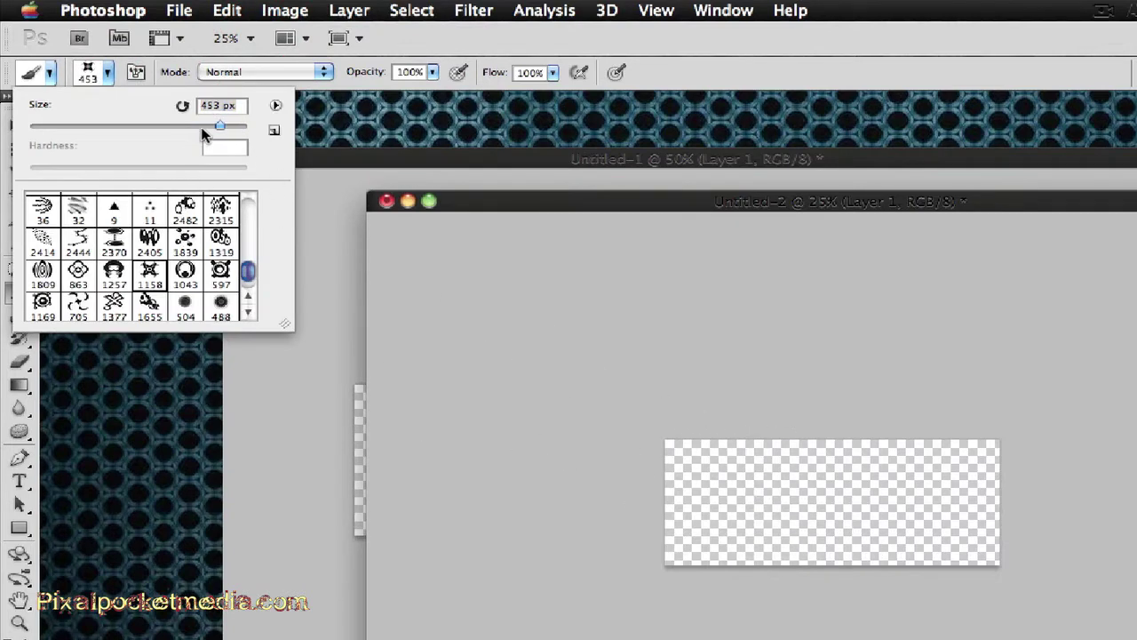
click(762, 489)
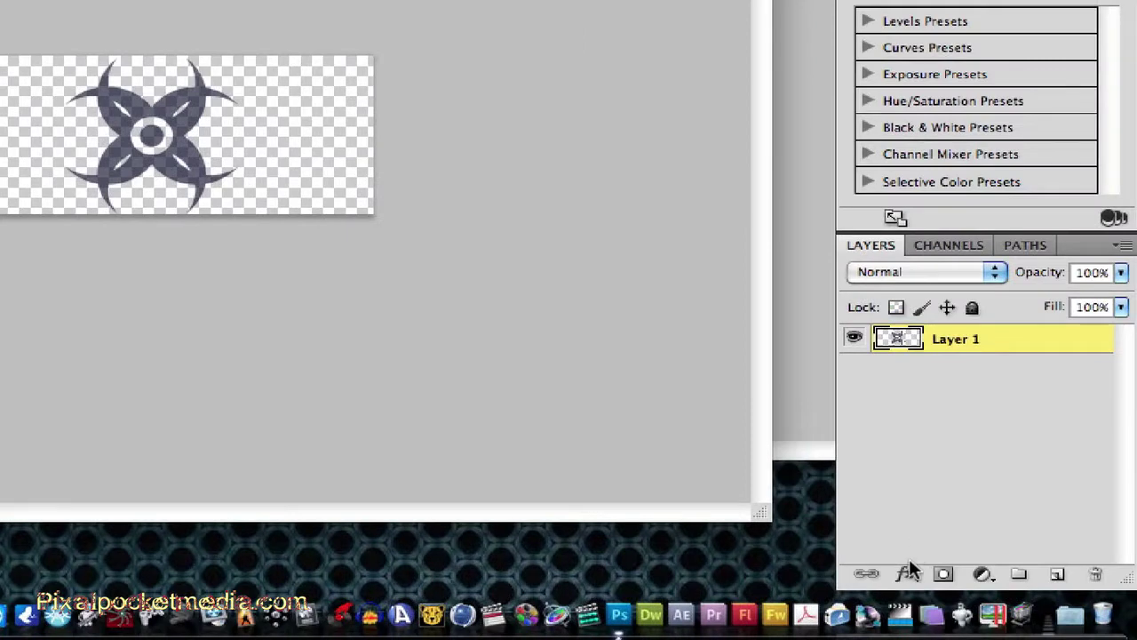
- Add a 3 px outside stroke in red #d72828 to the ornament layer, keeping the ornament in view beside the style settings
click(907, 573)
click(897, 527)
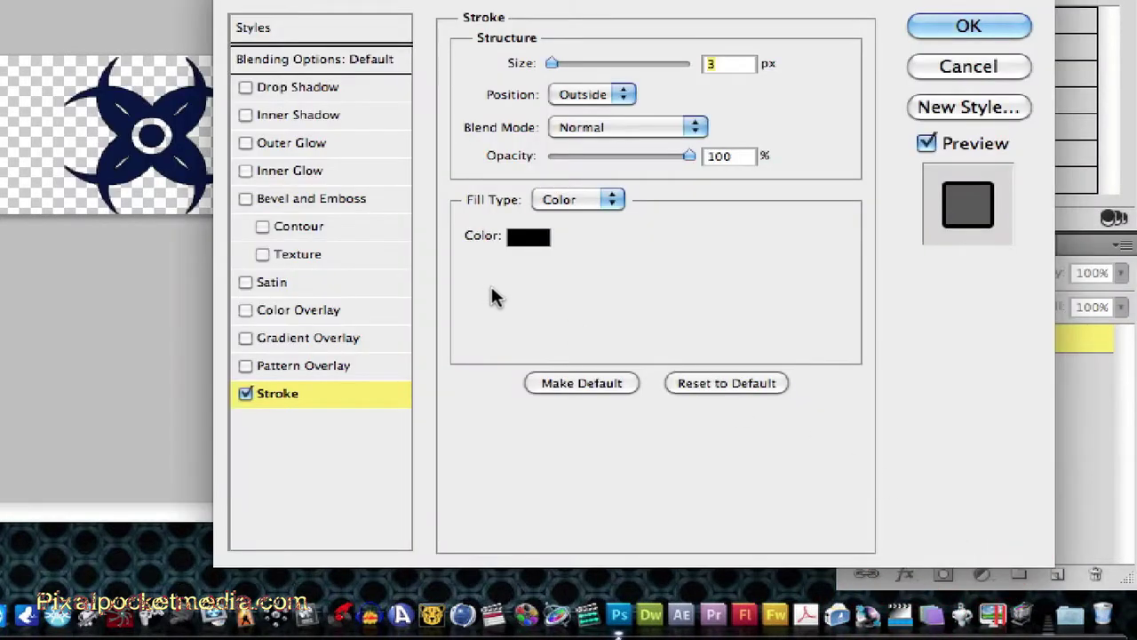
click(531, 234)
click(312, 186)
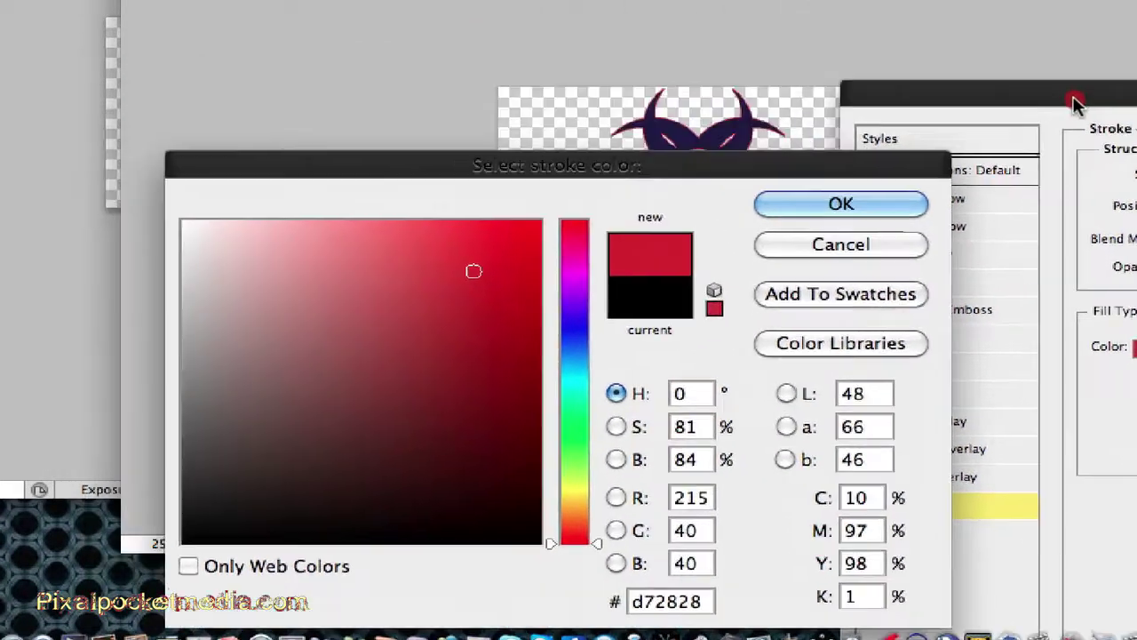
mouse_move(1075, 102)
mouse_down()
mouse_move(1136, 169)
mouse_move(915, 200)
mouse_up()
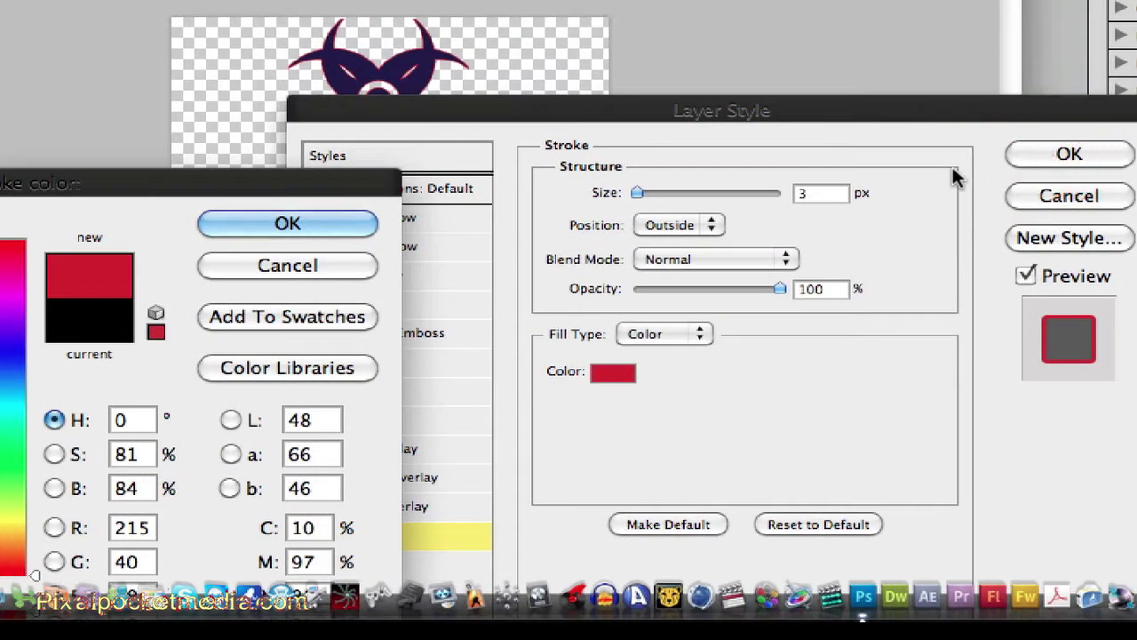
click(249, 218)
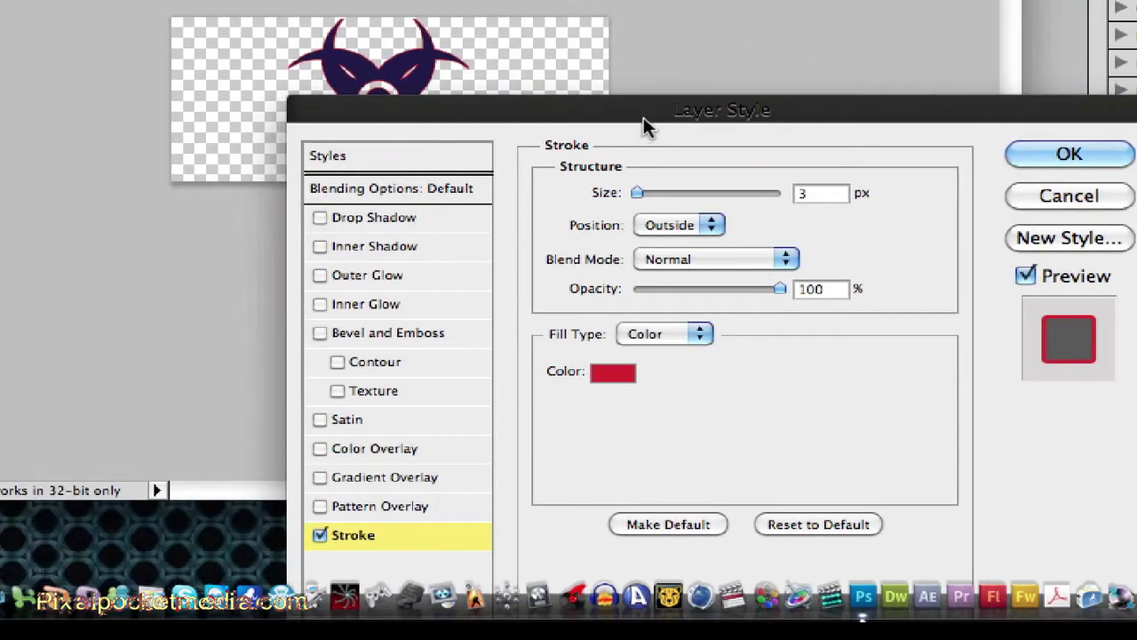
drag(643, 117, 0, 0)
drag(343, 45, 365, 51)
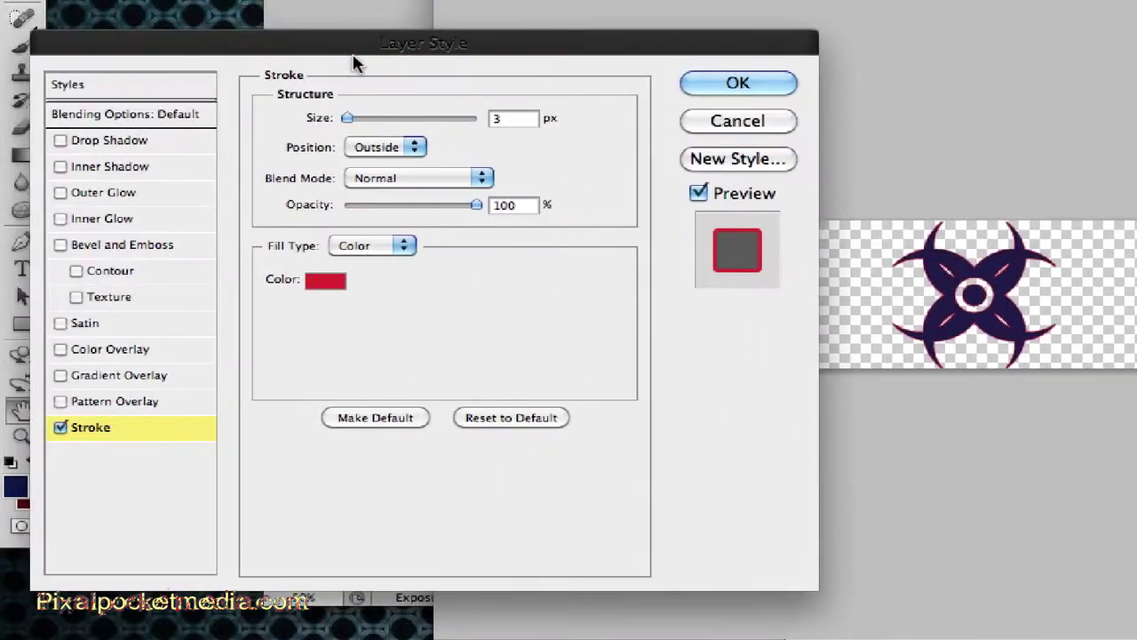
mouse_move(348, 117)
mouse_down()
mouse_move(375, 120)
mouse_move(347, 118)
mouse_up()
- Add a Bevel and Emboss effect with Emboss style, size 6 px and soften 2 px to the ornament layer and apply the styles
click(59, 245)
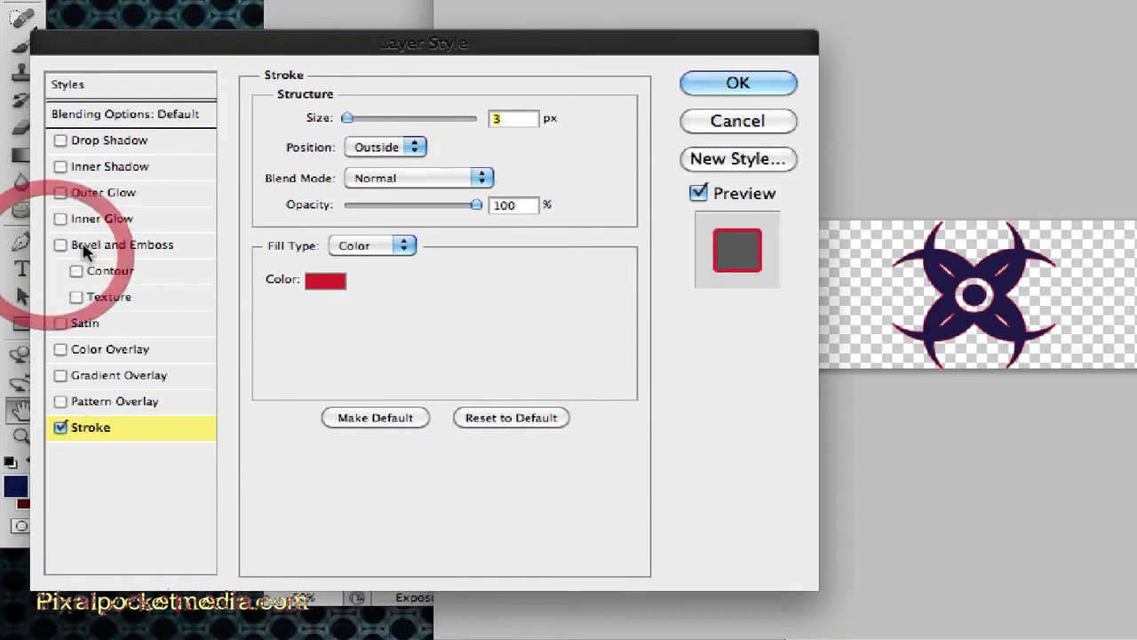
click(135, 246)
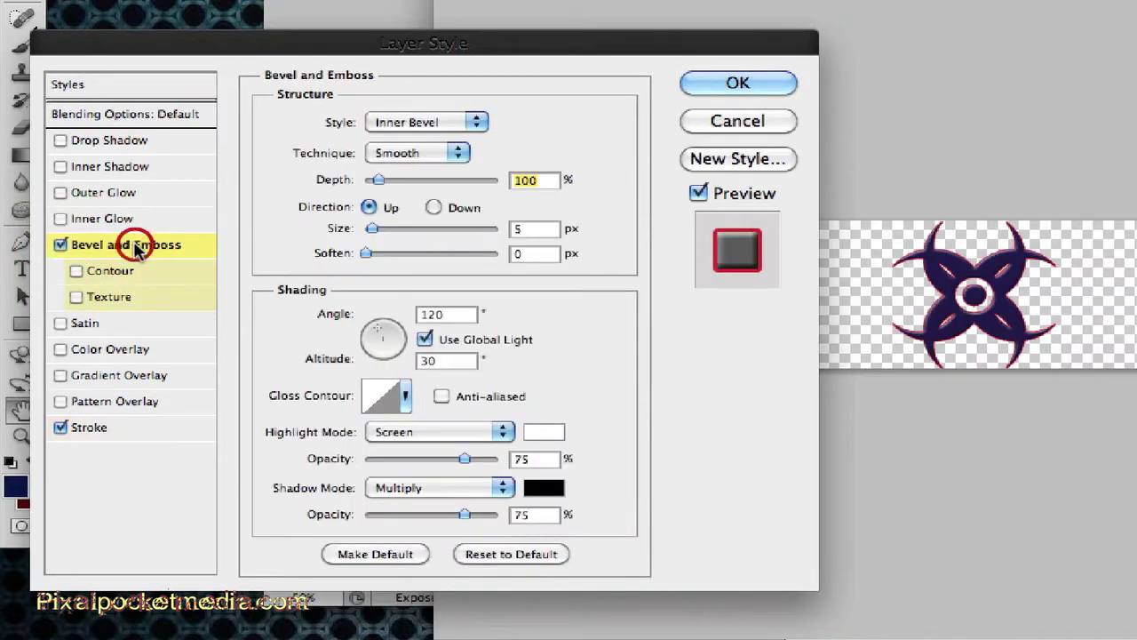
click(418, 122)
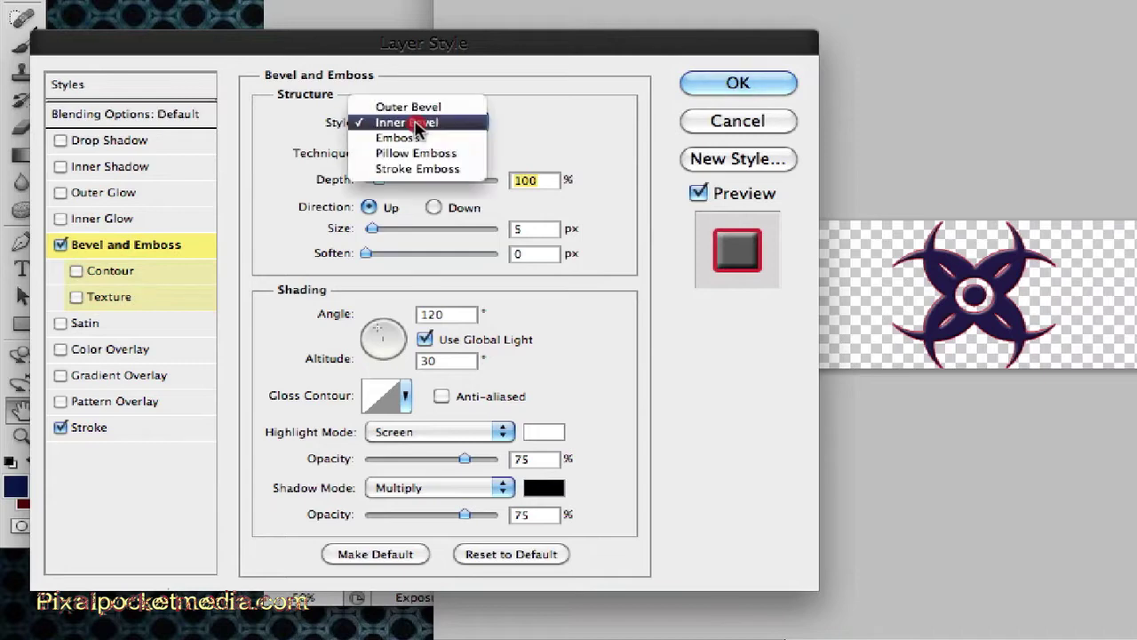
click(415, 138)
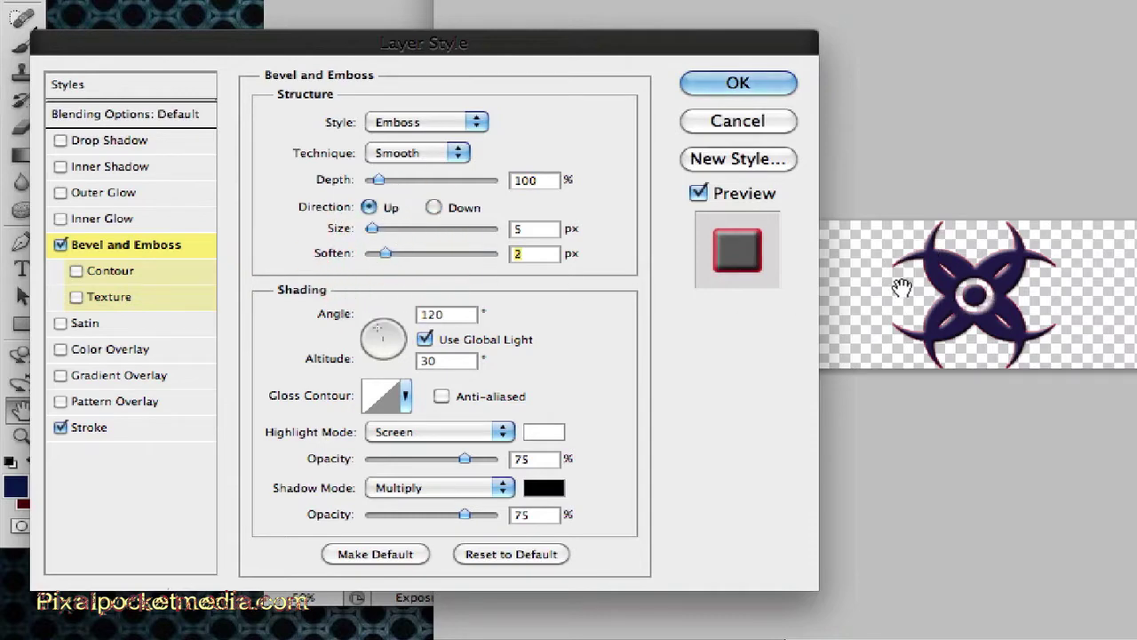
drag(389, 228, 374, 227)
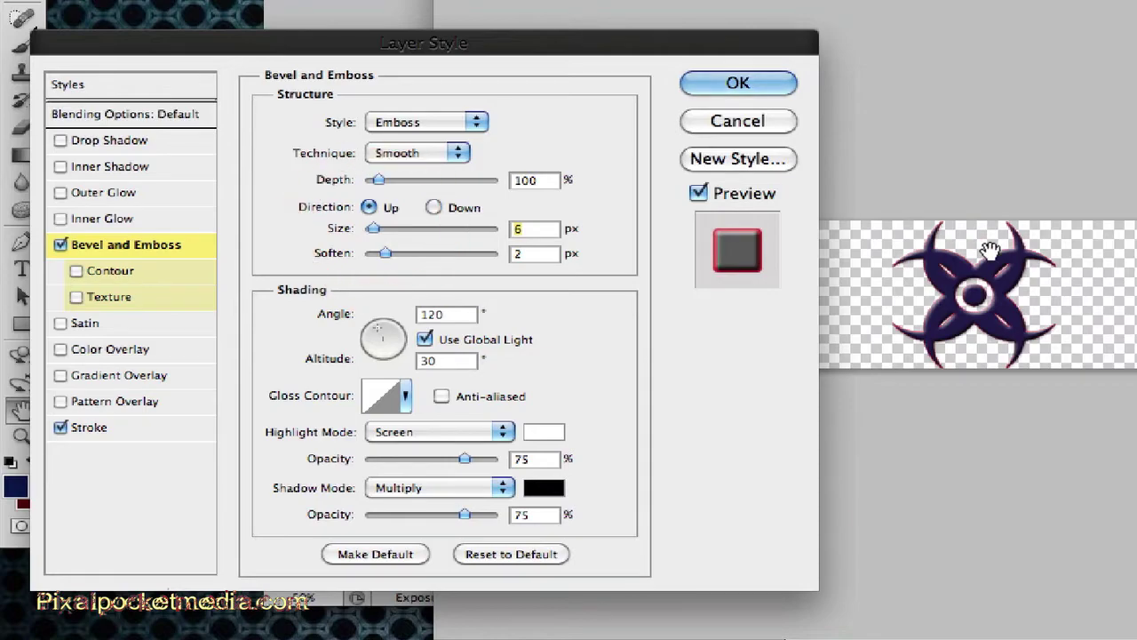
drag(528, 50, 1136, 306)
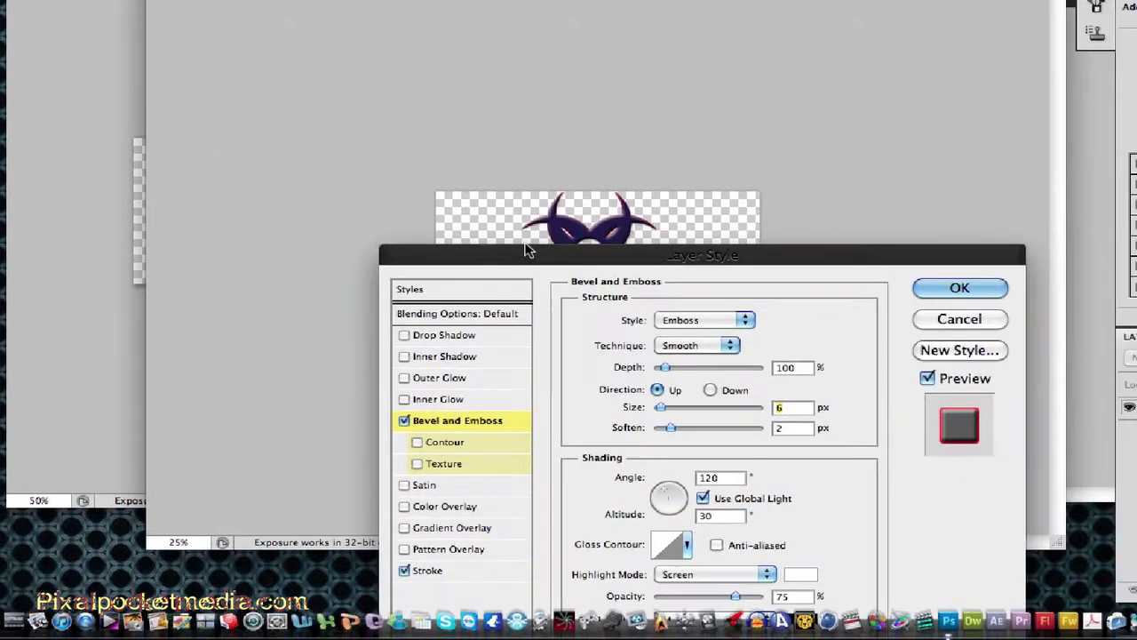
drag(899, 291, 951, 330)
drag(571, 280, 666, 241)
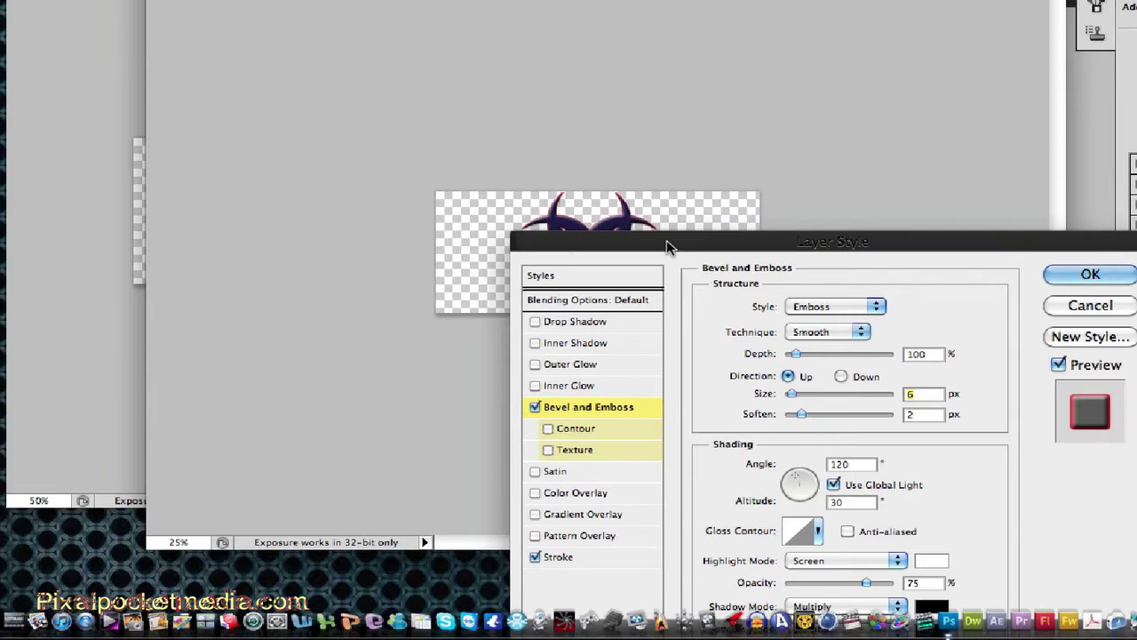
drag(666, 240, 839, 229)
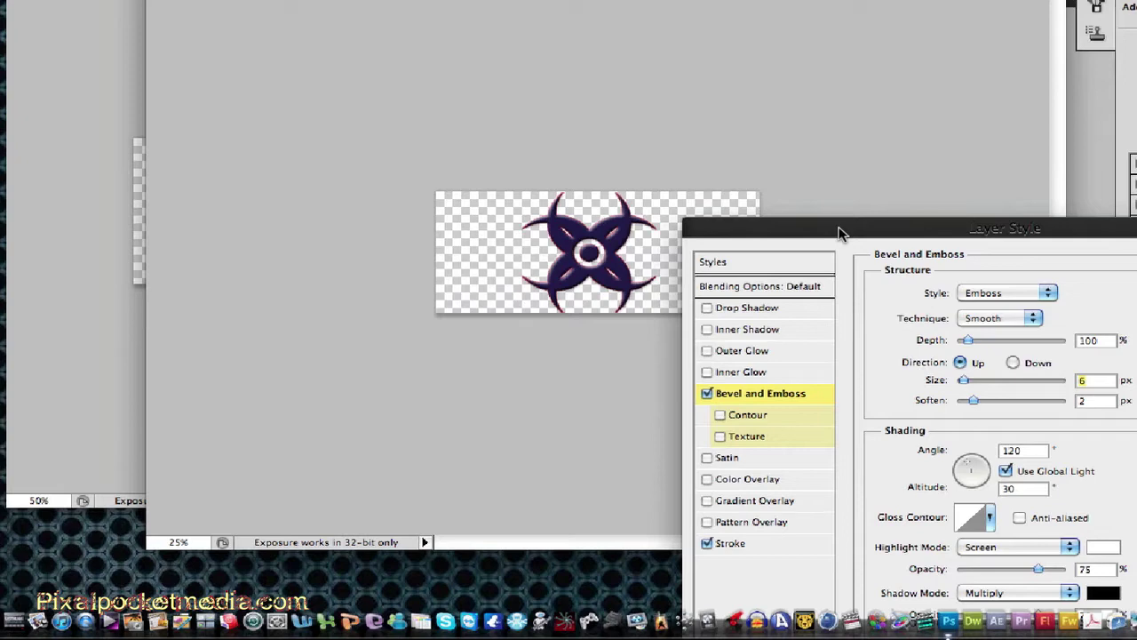
drag(839, 232, 724, 247)
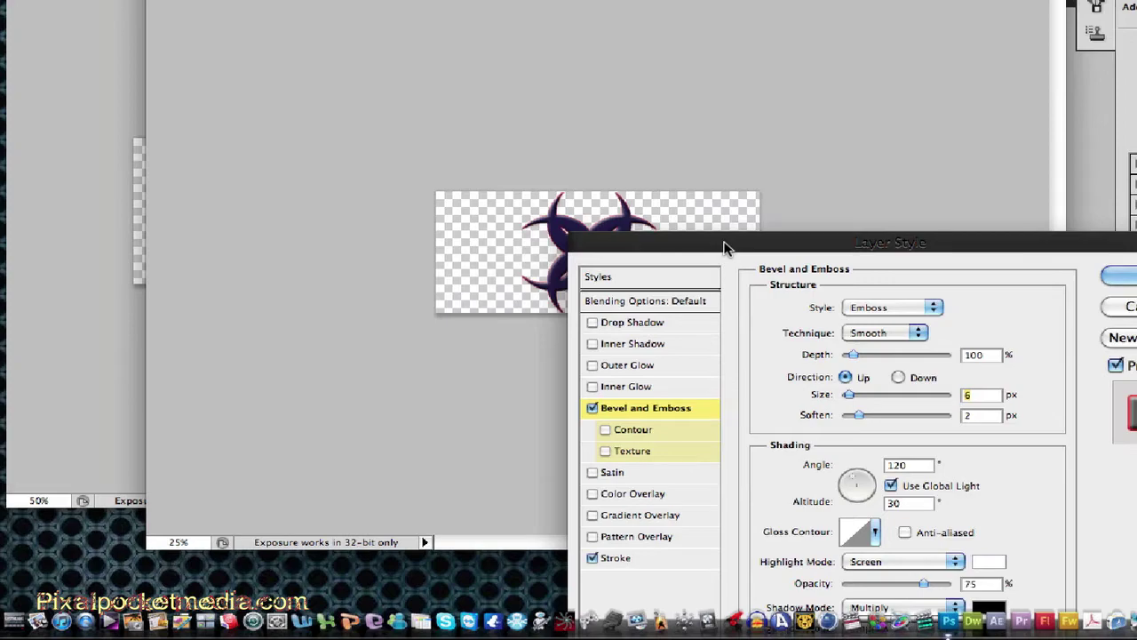
click(1116, 277)
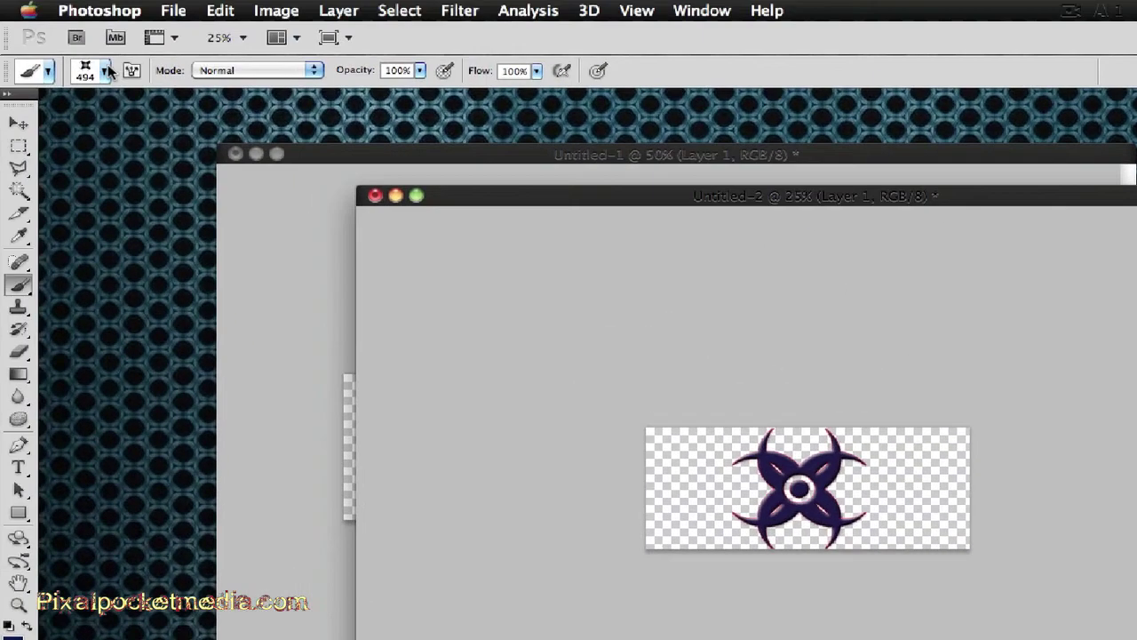
- Choose the 1043 px ring-shaped ornament brush from the brush presets
click(104, 71)
scroll(167, 213, down, 1)
click(172, 244)
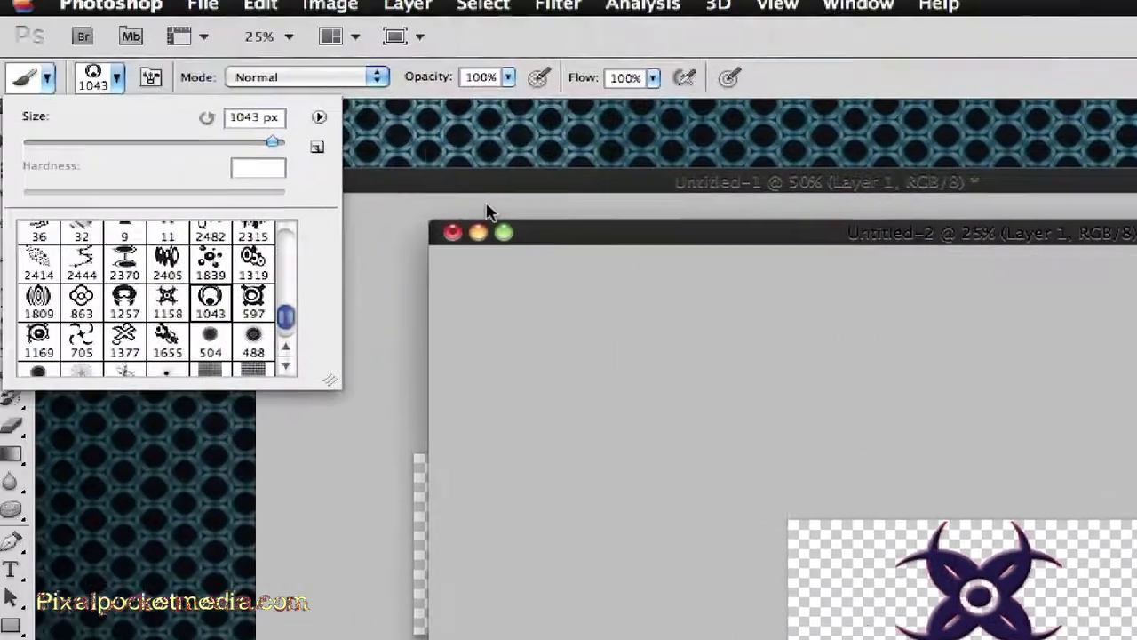
click(507, 254)
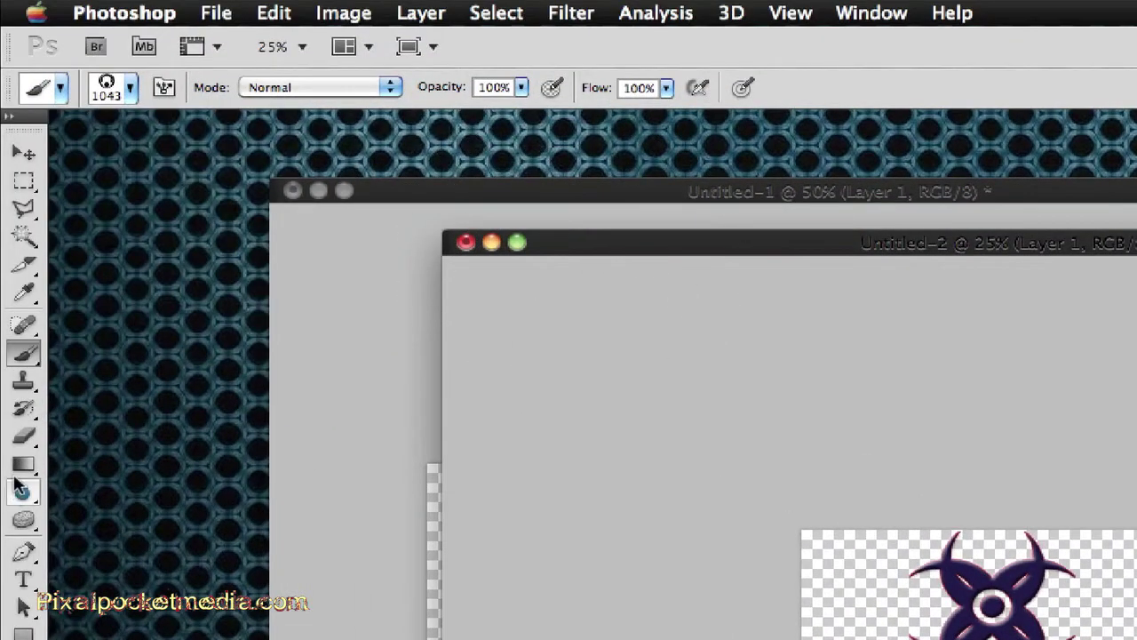
- Erase the whole stamped ornament from the canvas with a soft 862 px eraser
click(24, 436)
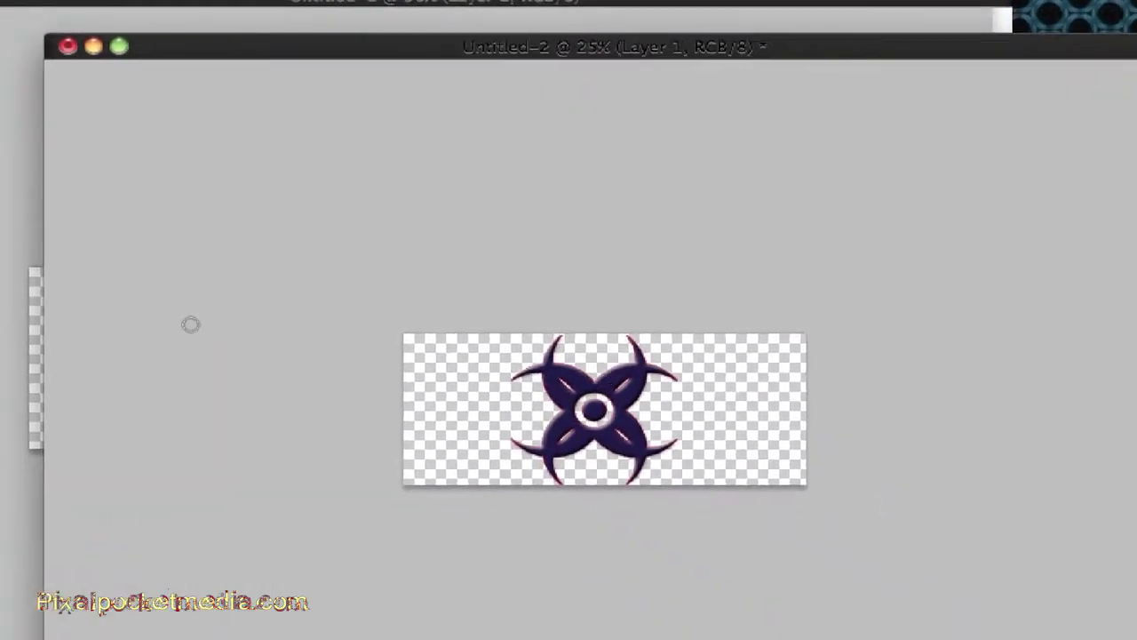
click(130, 87)
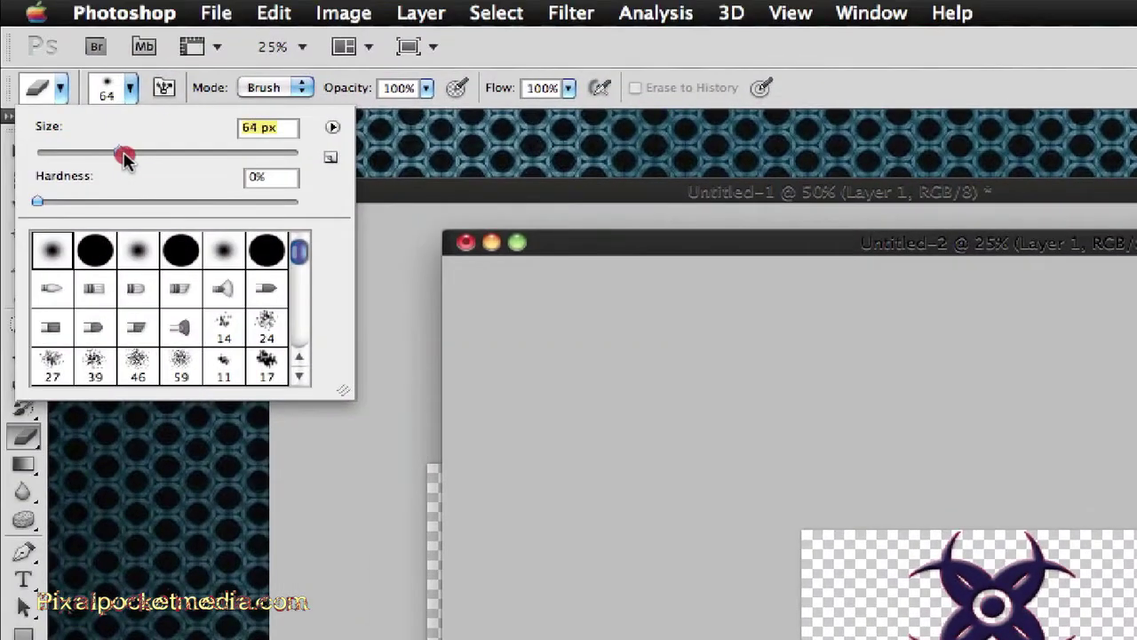
drag(125, 157, 287, 151)
click(1031, 589)
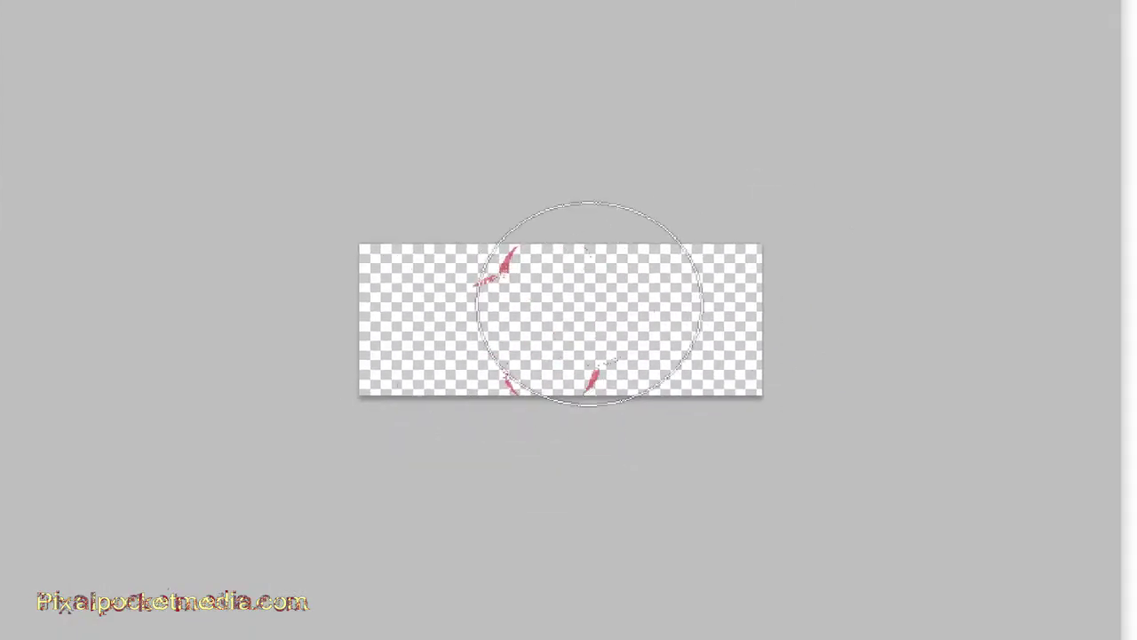
drag(589, 303, 412, 350)
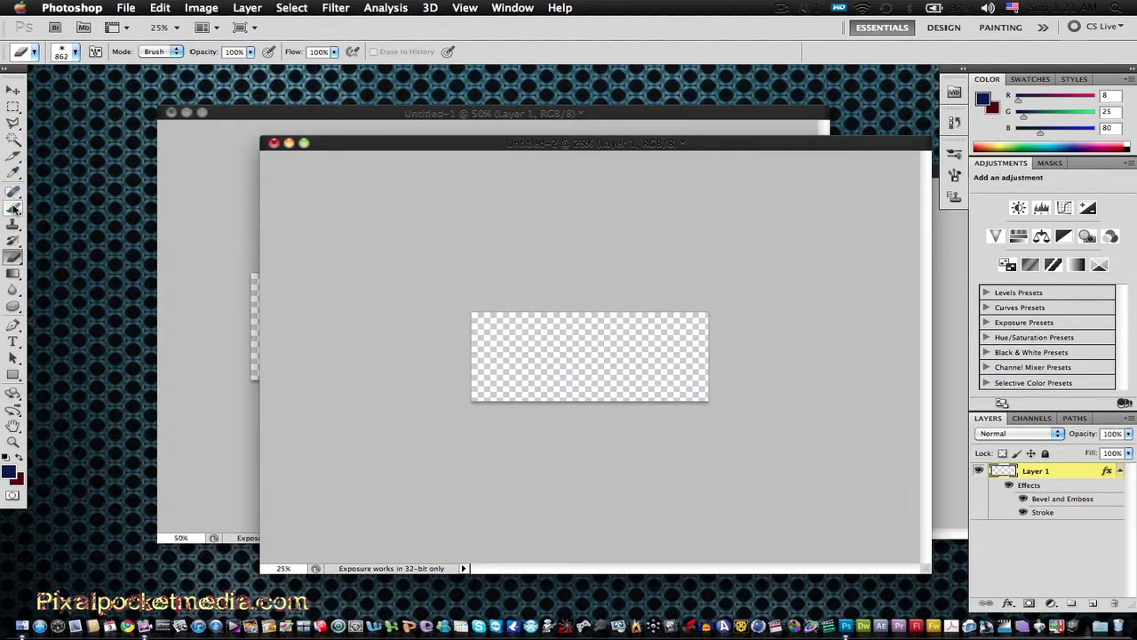
- Stamp the ring ornament on the canvas at 1043 px with the Brush tool and undo the stamp
click(14, 208)
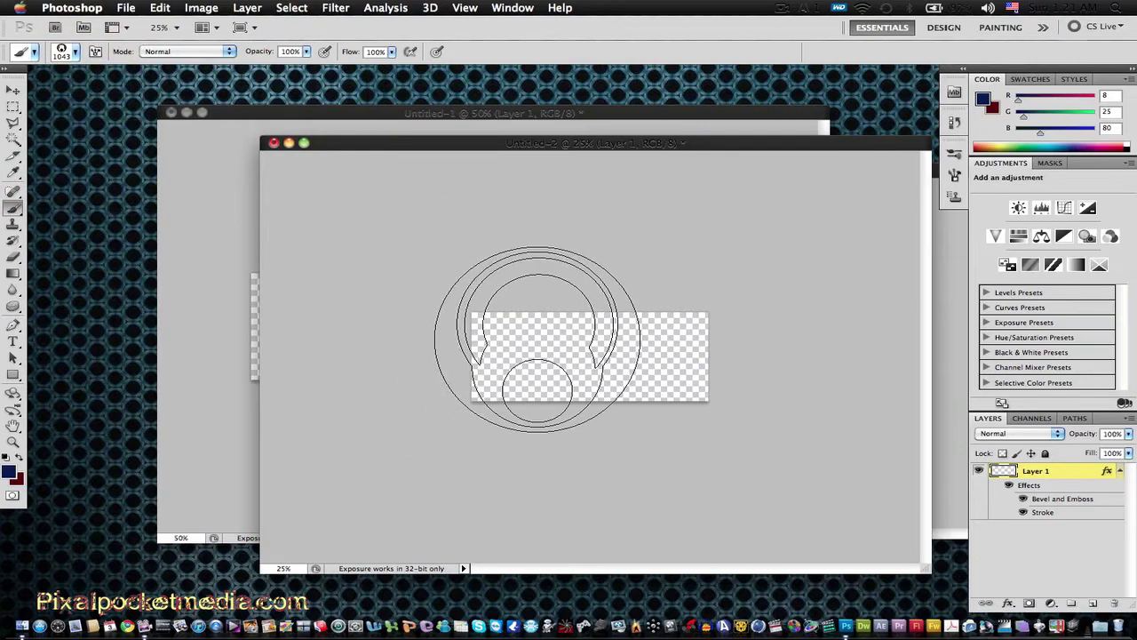
click(585, 355)
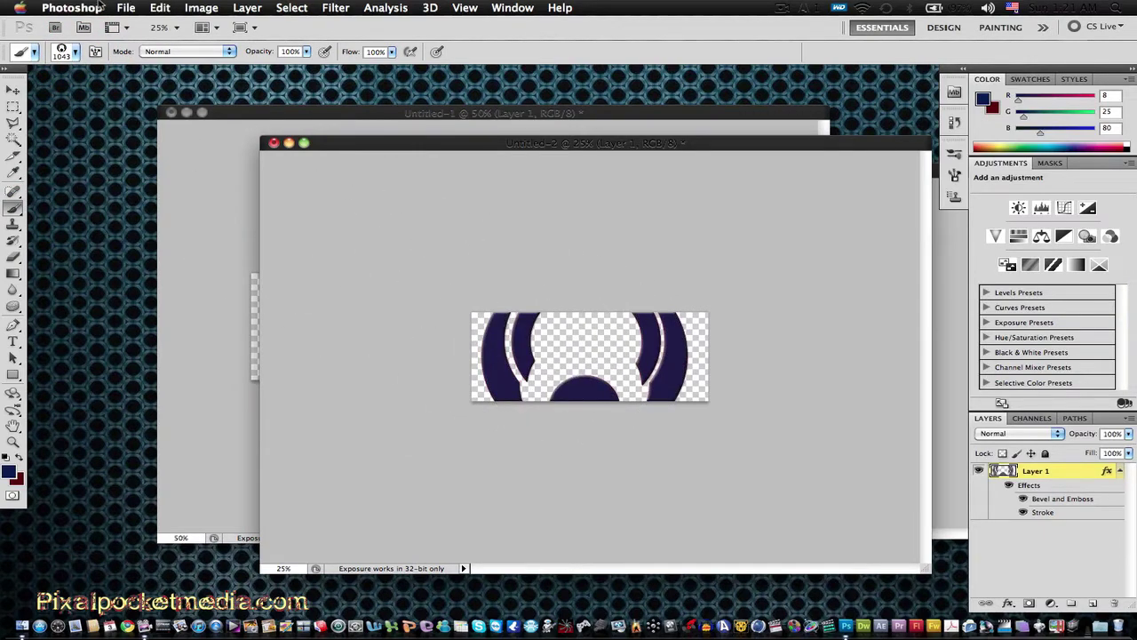
click(160, 8)
click(191, 27)
- Reduce the ring ornament brush to 422 px and stamp it once near the canvas center
click(62, 51)
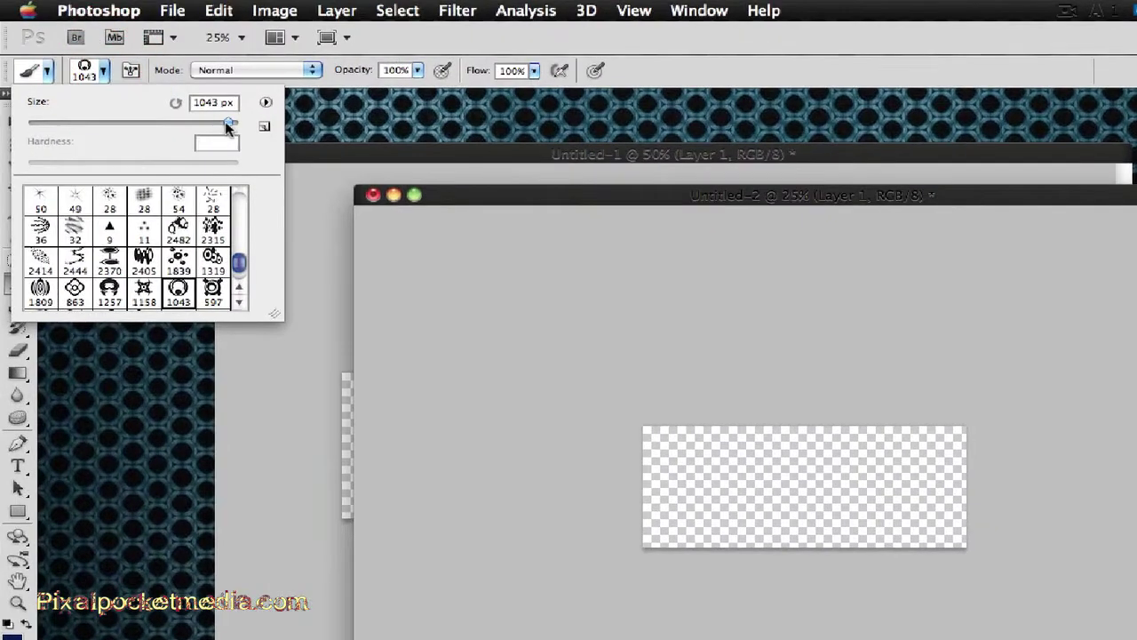
drag(227, 127, 148, 122)
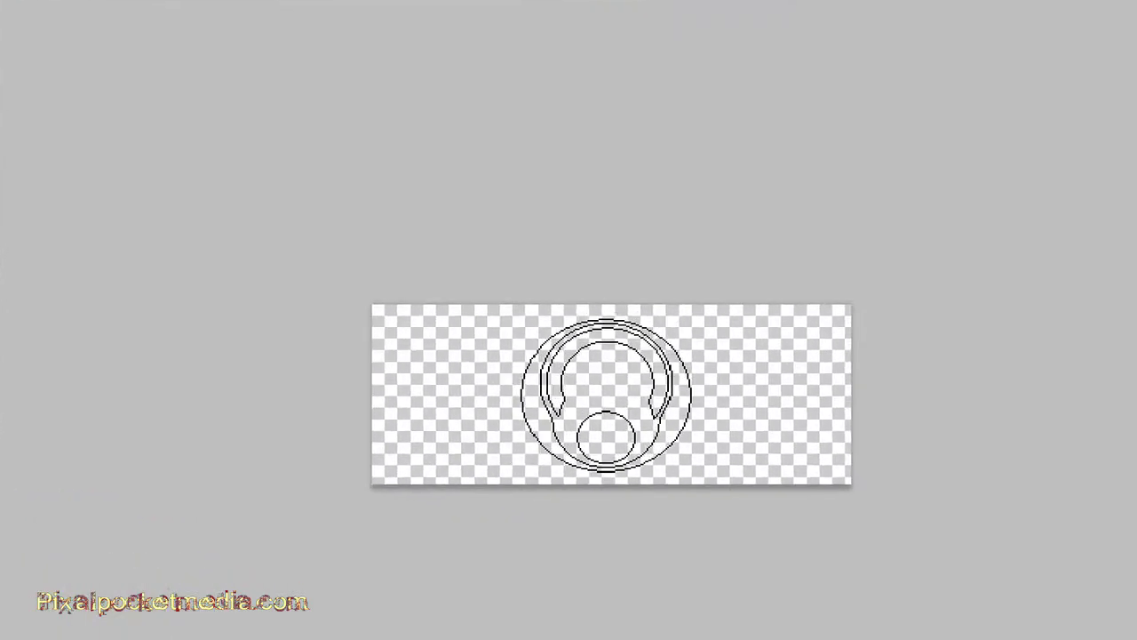
click(606, 394)
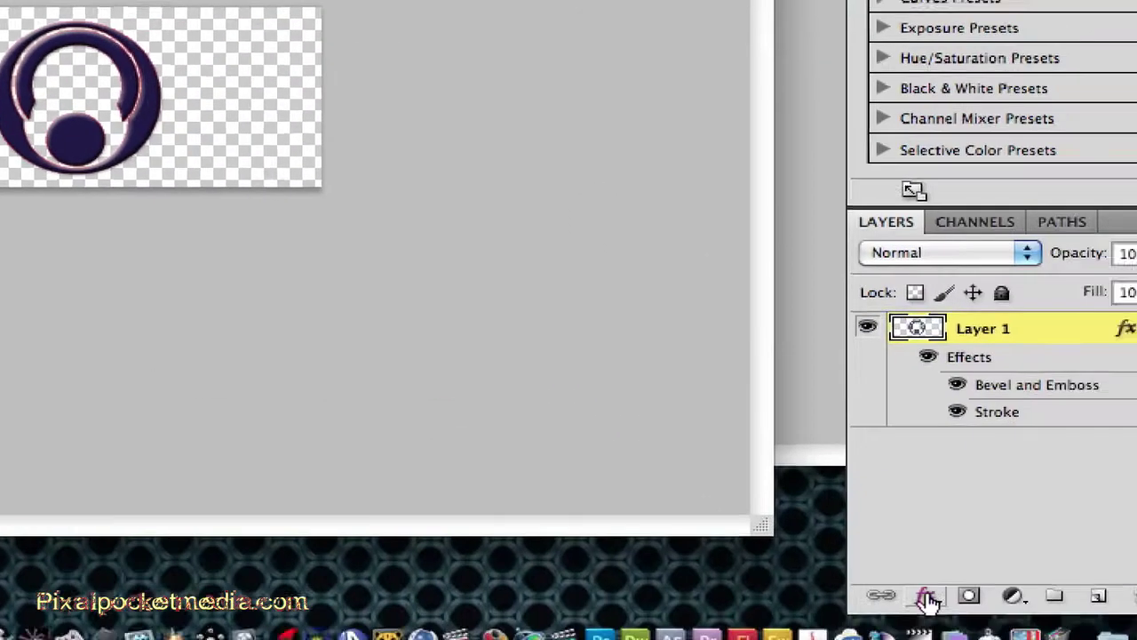
- Turn off the Bevel and Emboss and Stroke effects in the ring ornament layer's style settings, keeping the ornament in view
click(926, 598)
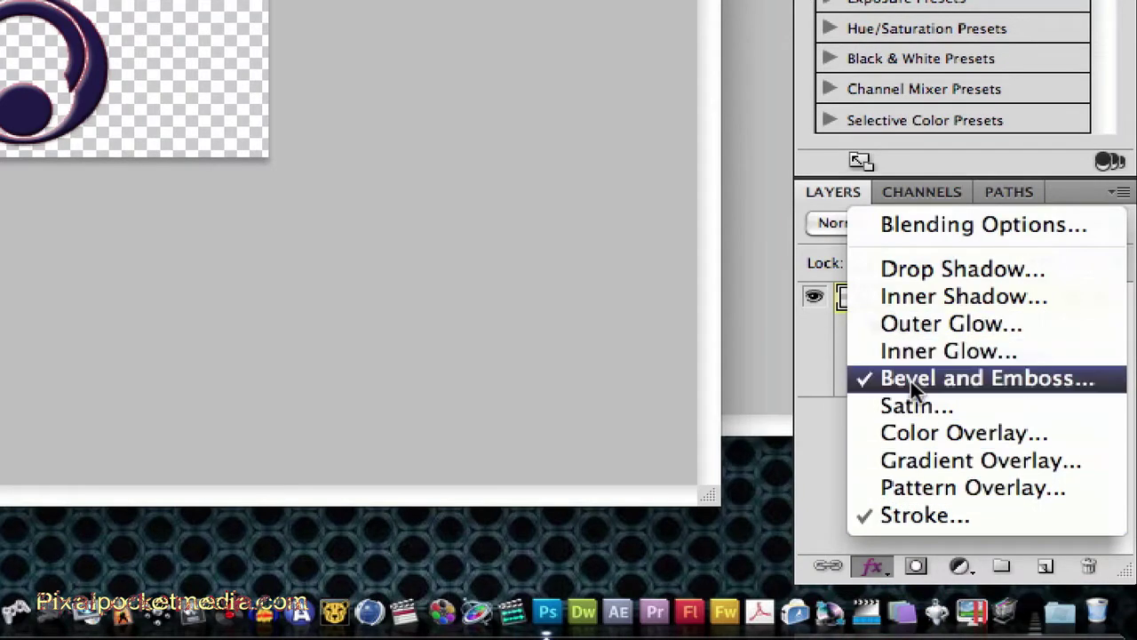
click(949, 377)
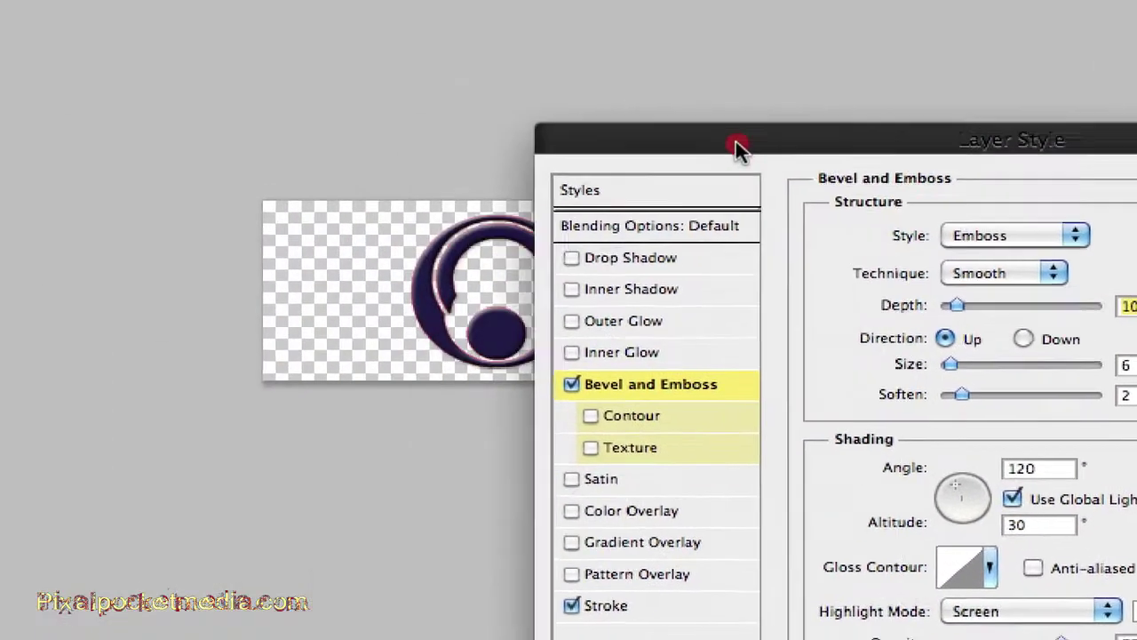
drag(519, 44, 766, 0)
click(601, 216)
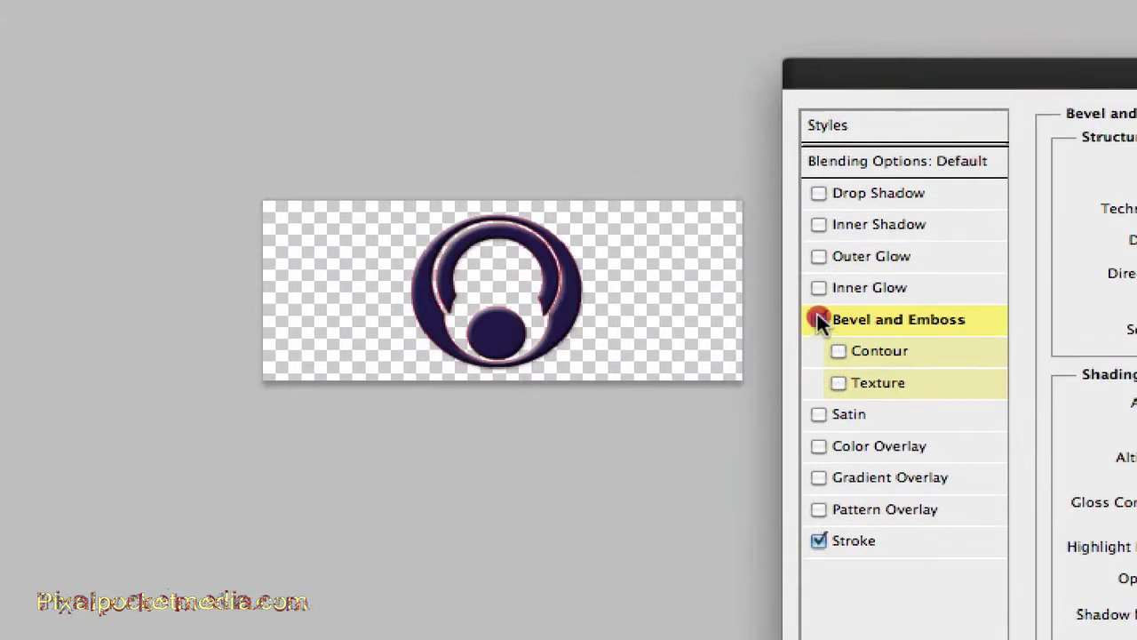
click(816, 541)
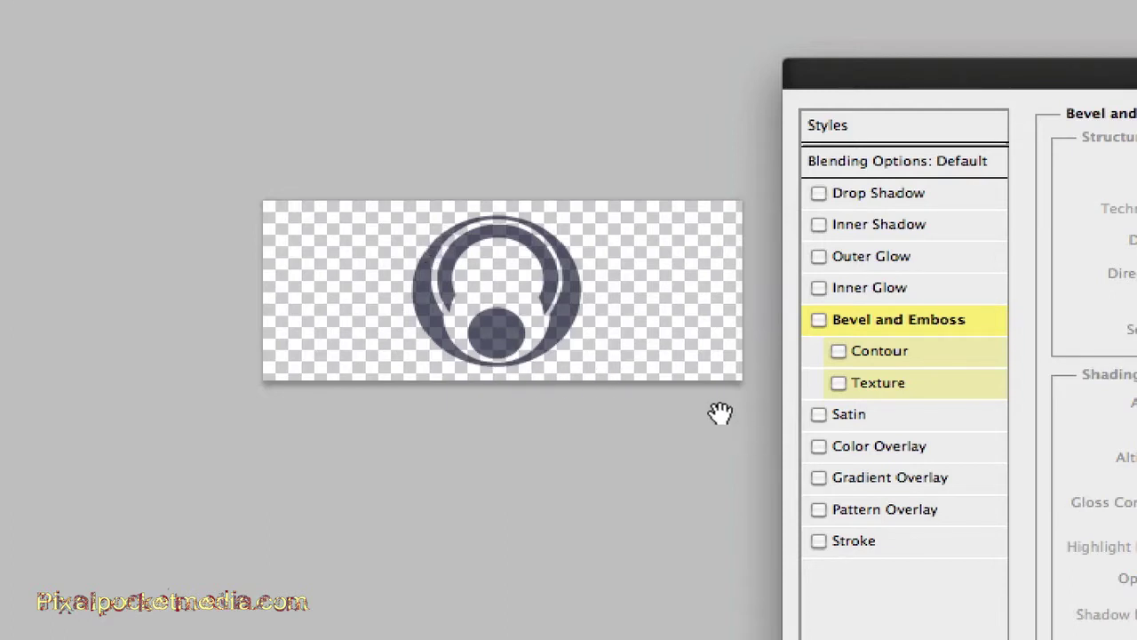
click(819, 540)
click(819, 540)
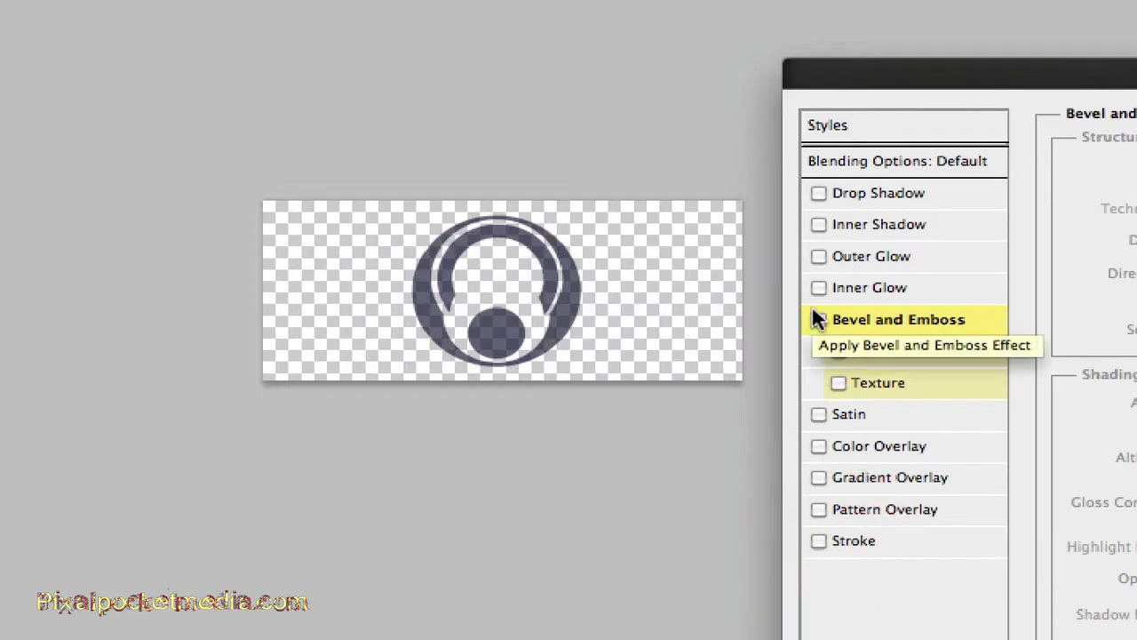
click(812, 256)
click(812, 256)
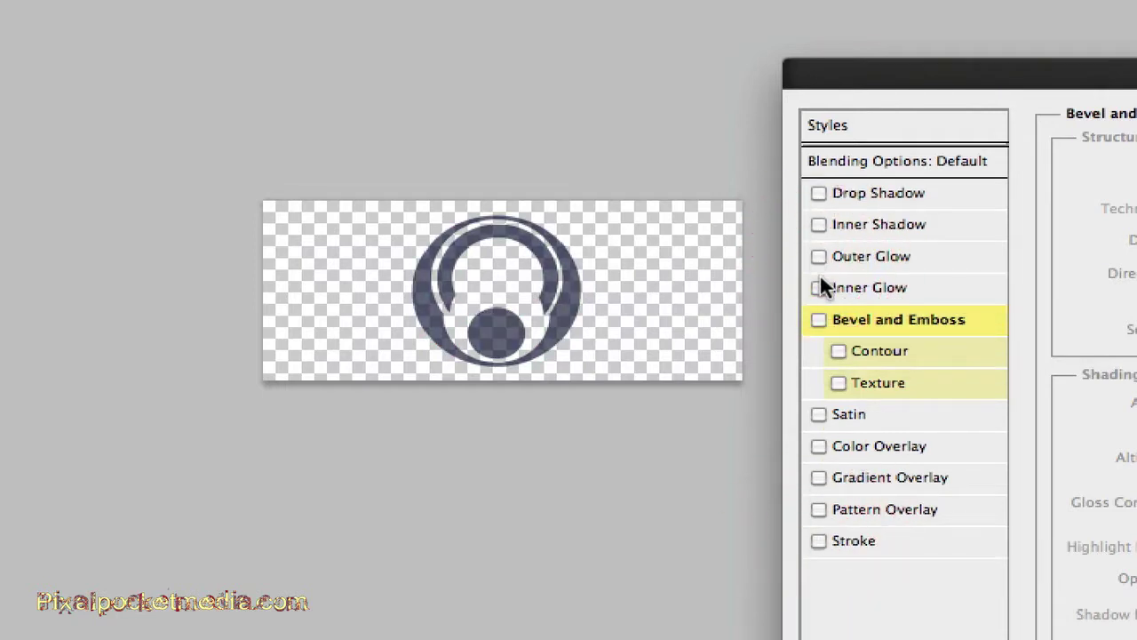
click(820, 279)
click(820, 278)
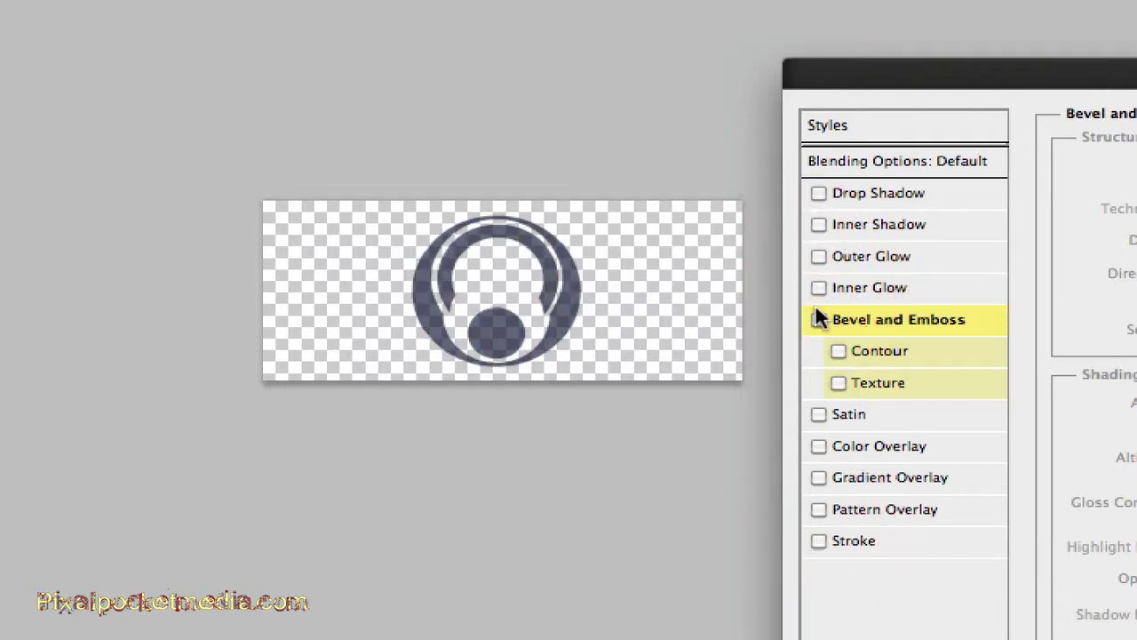
- Turn the Stroke effect back on for the ring ornament layer and apply the layer styles
click(817, 542)
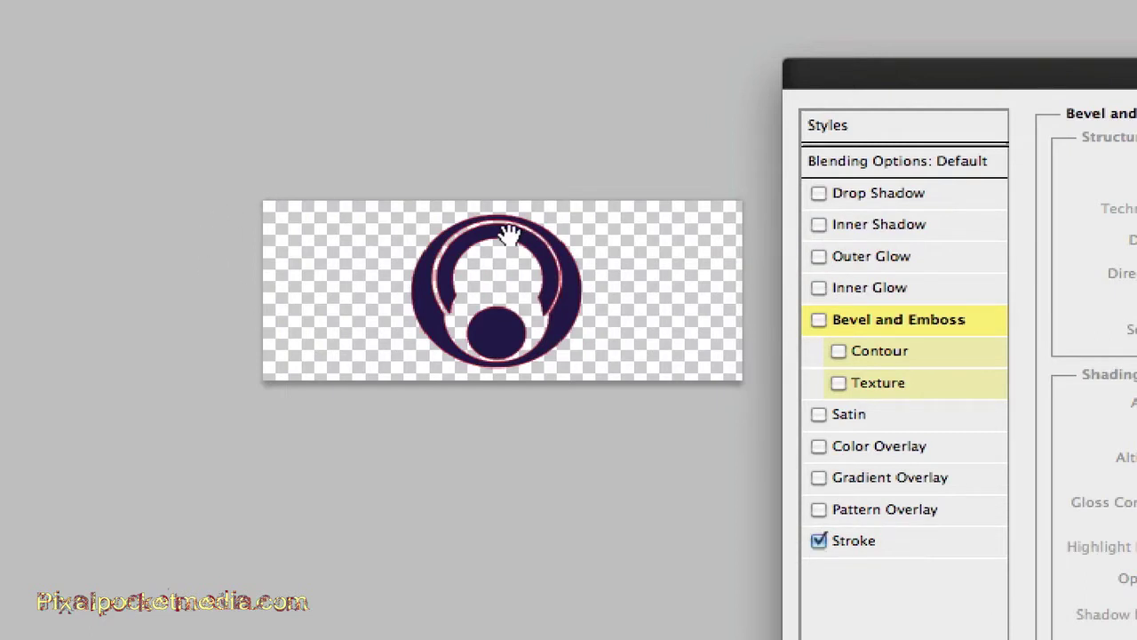
drag(914, 78, 826, 86)
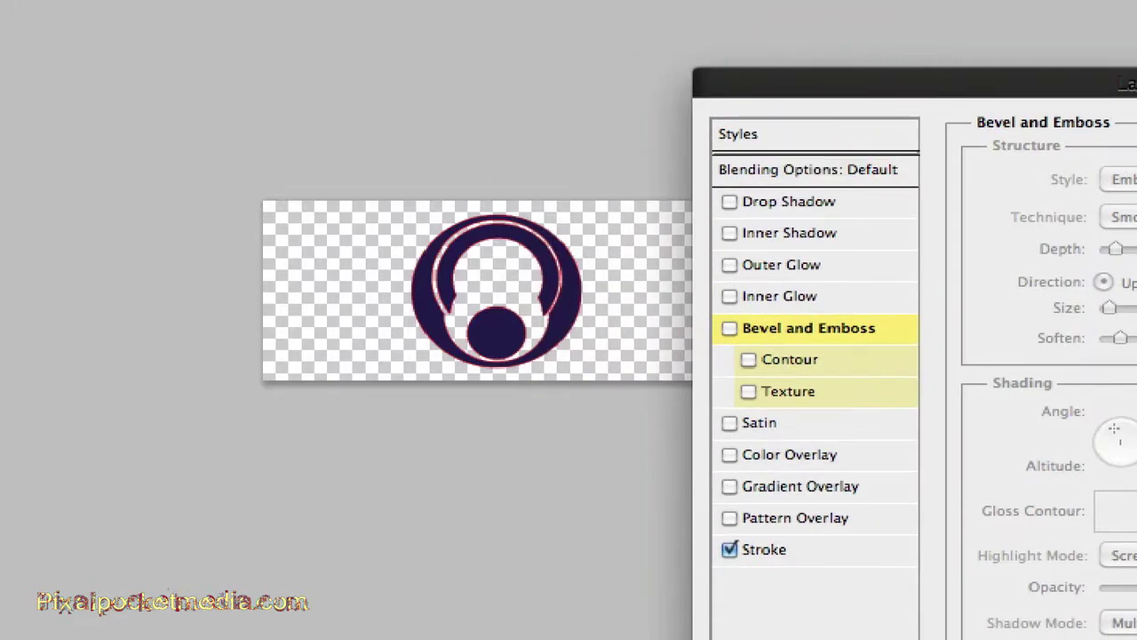
click(678, 30)
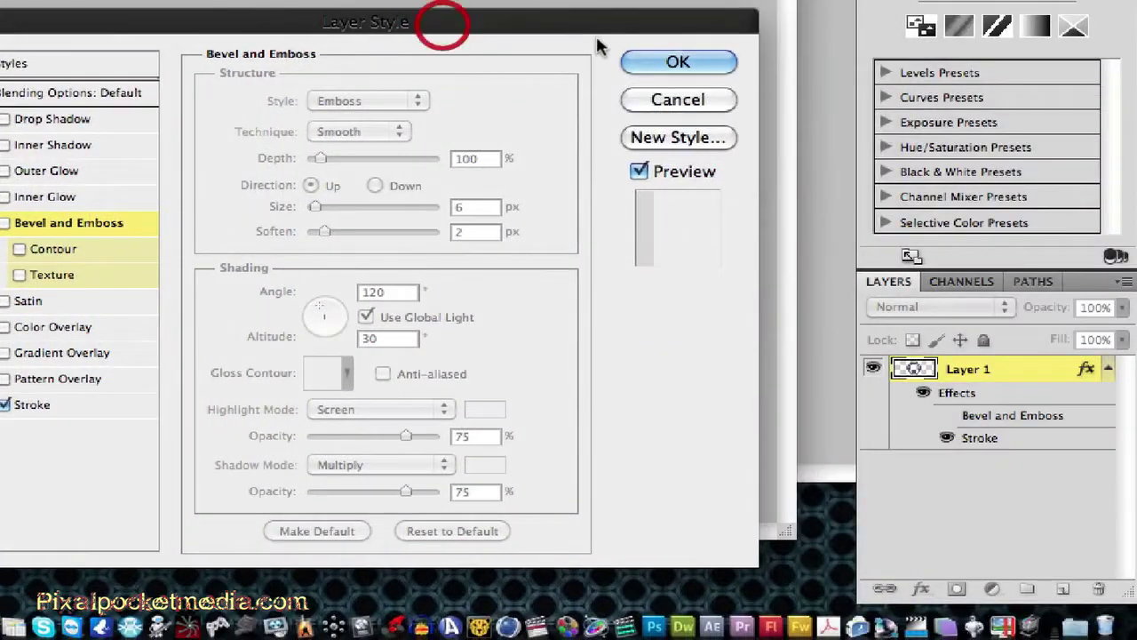
click(678, 61)
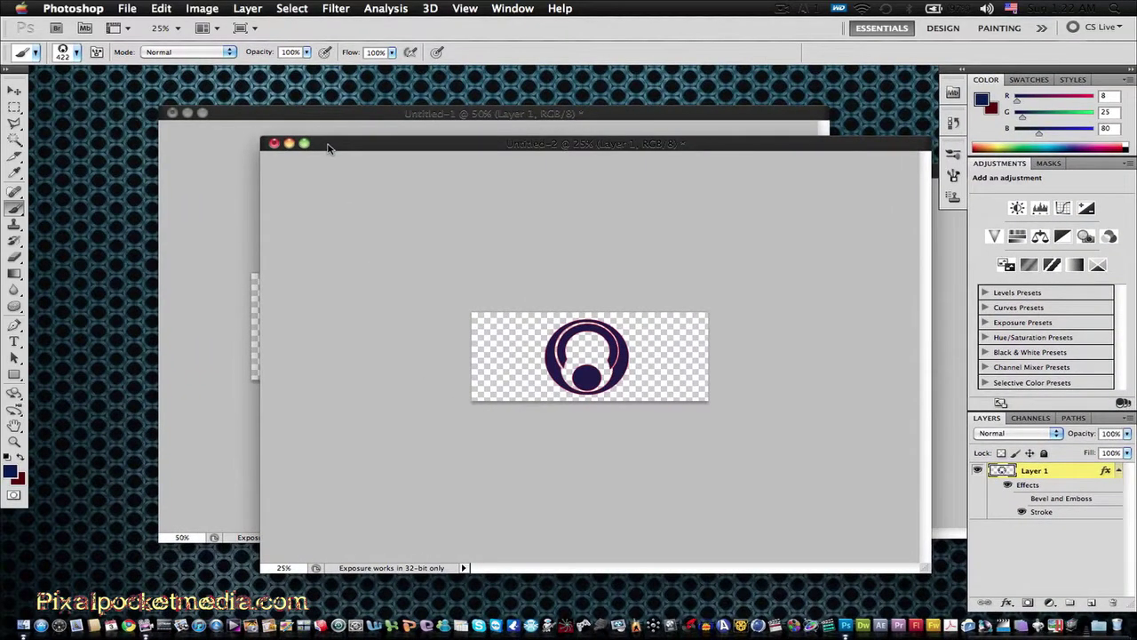
- Move the ornament document aside, view the Mastersun88 logo document in front, and return to the ornament document
drag(327, 148, 451, 181)
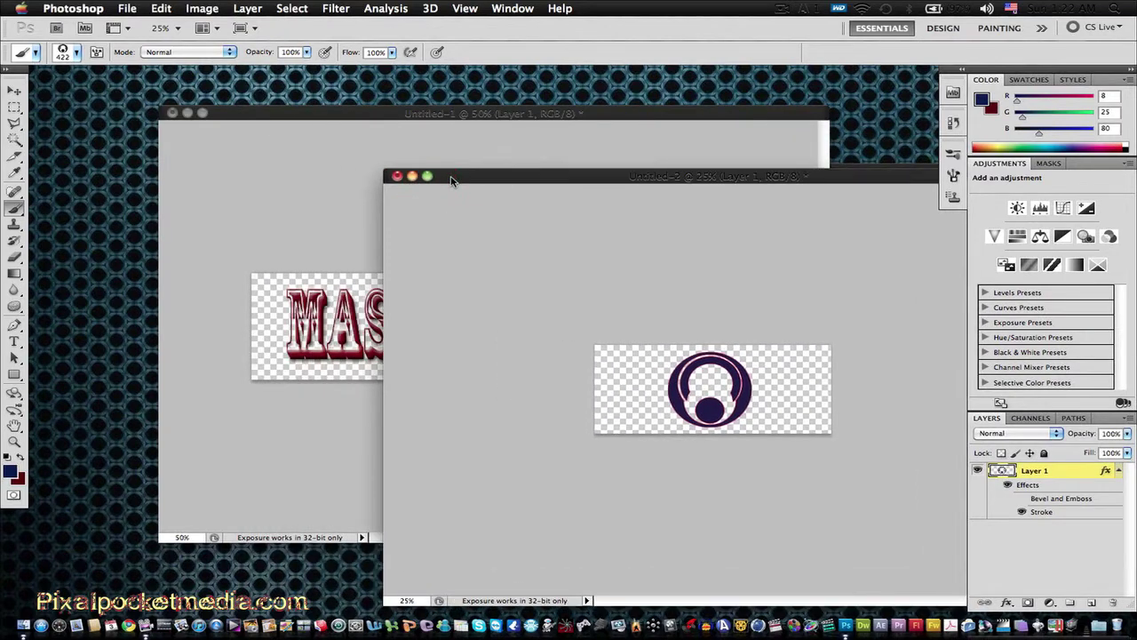
click(356, 115)
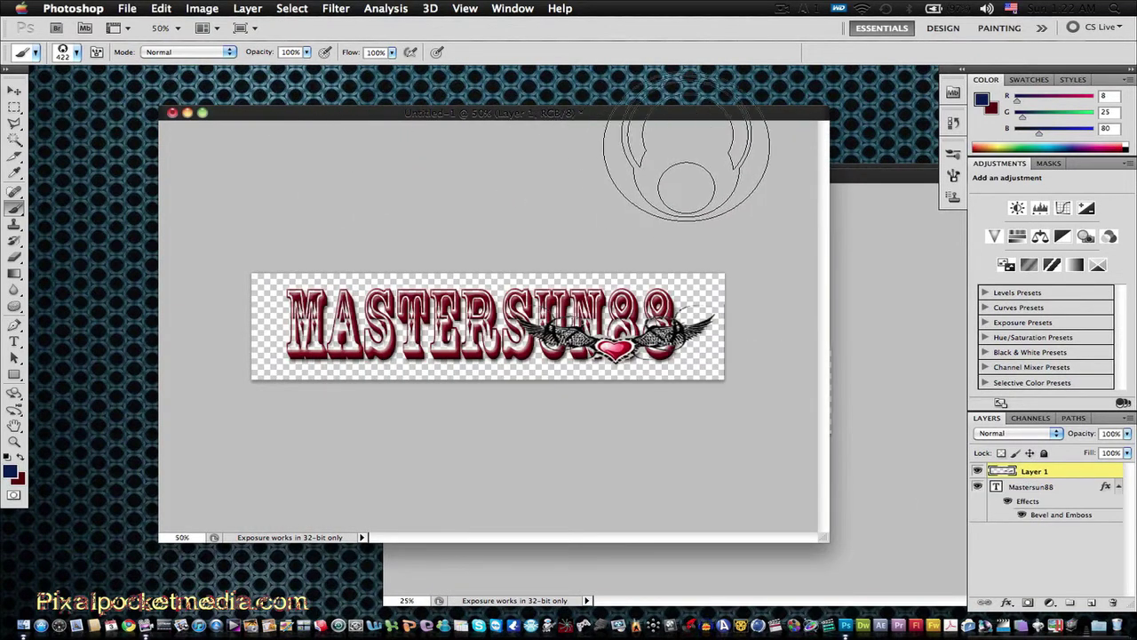
click(847, 177)
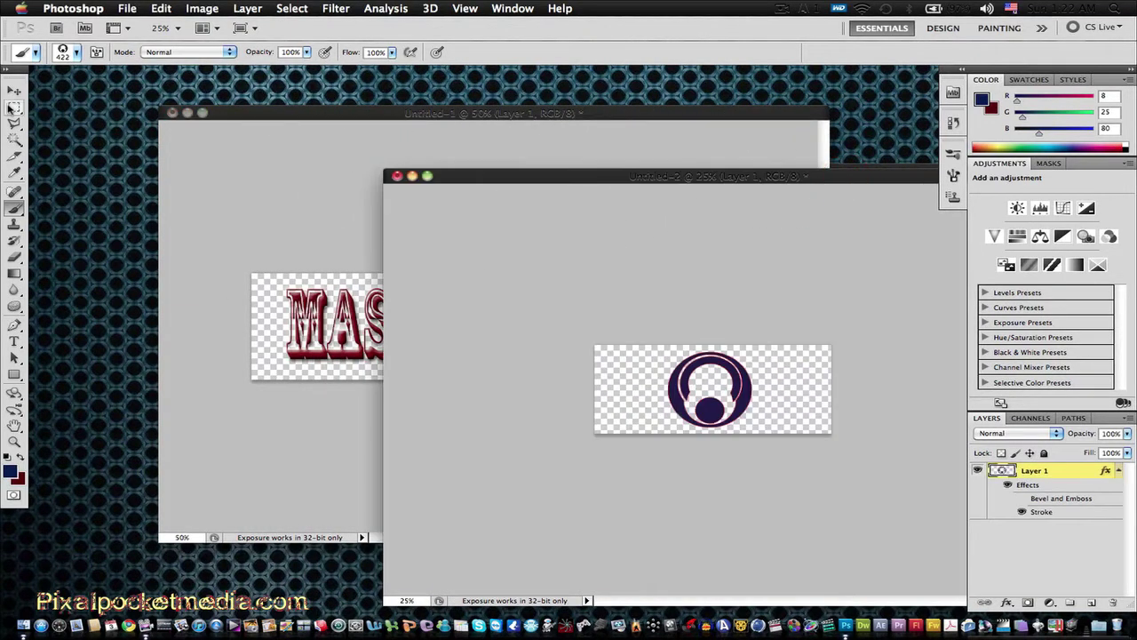
- Copy the Mastersun88 text layer from the winged heart logo document onto the ring ornament canvas
key(m)
click(293, 303)
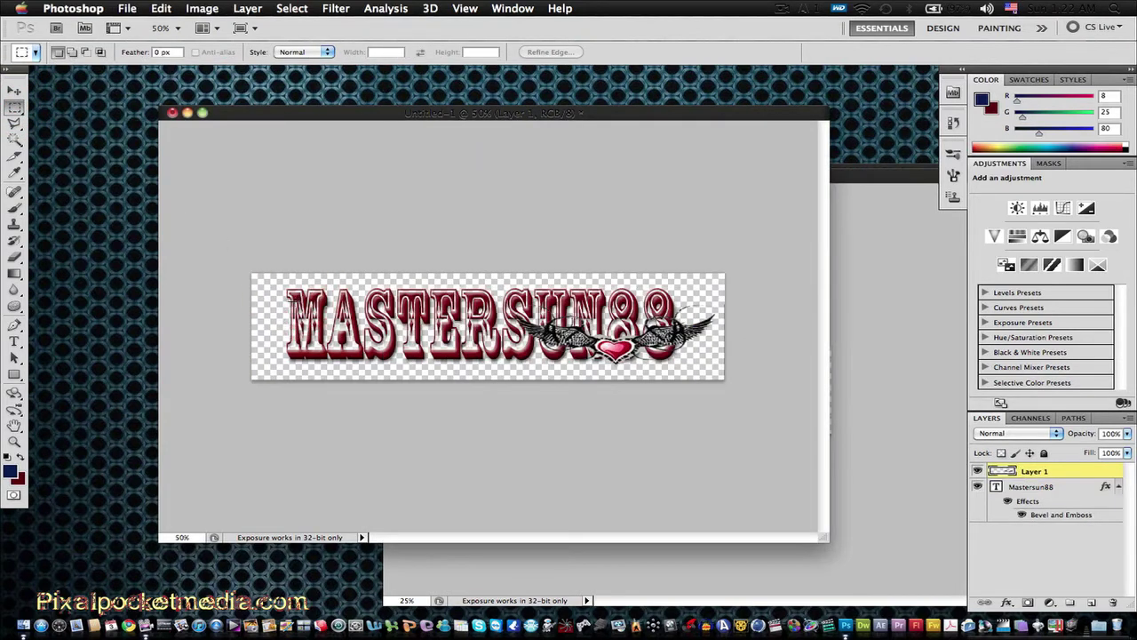
key(v)
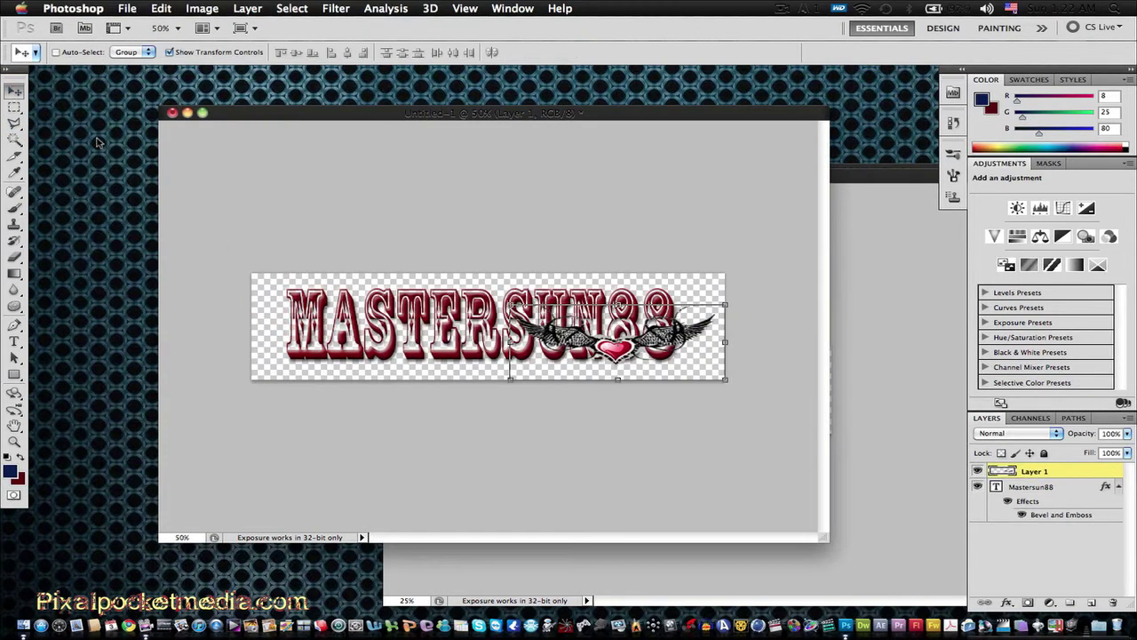
click(1005, 490)
drag(330, 311, 840, 360)
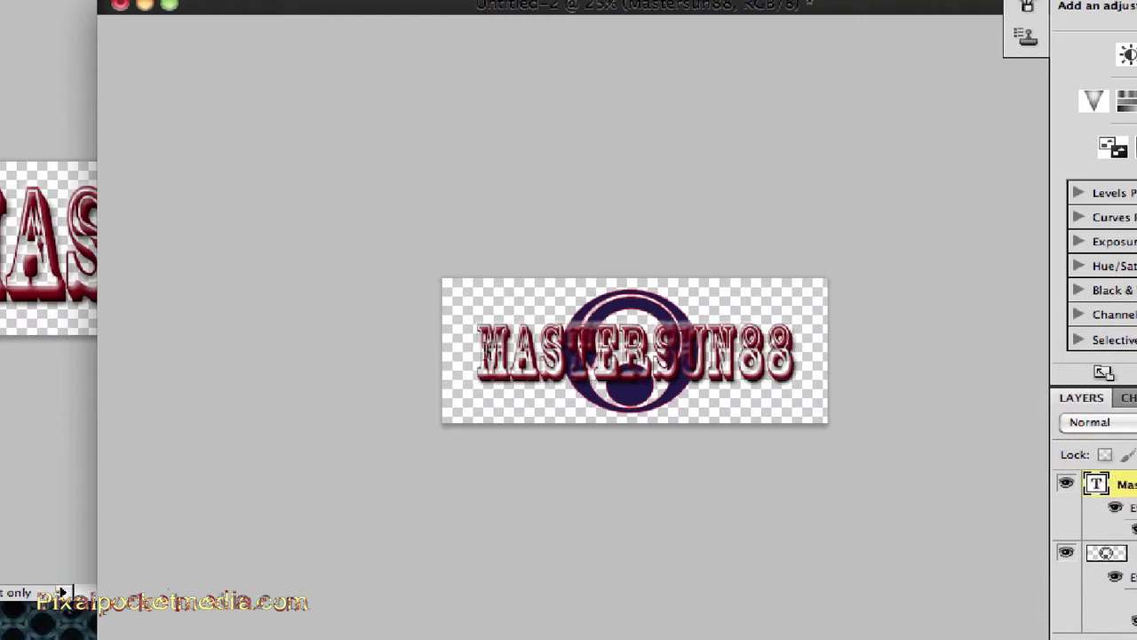
- Try the Shoguns Clan and Gothic Flames fonts on the Mastersun88 text over the ring ornament
drag(478, 353, 823, 359)
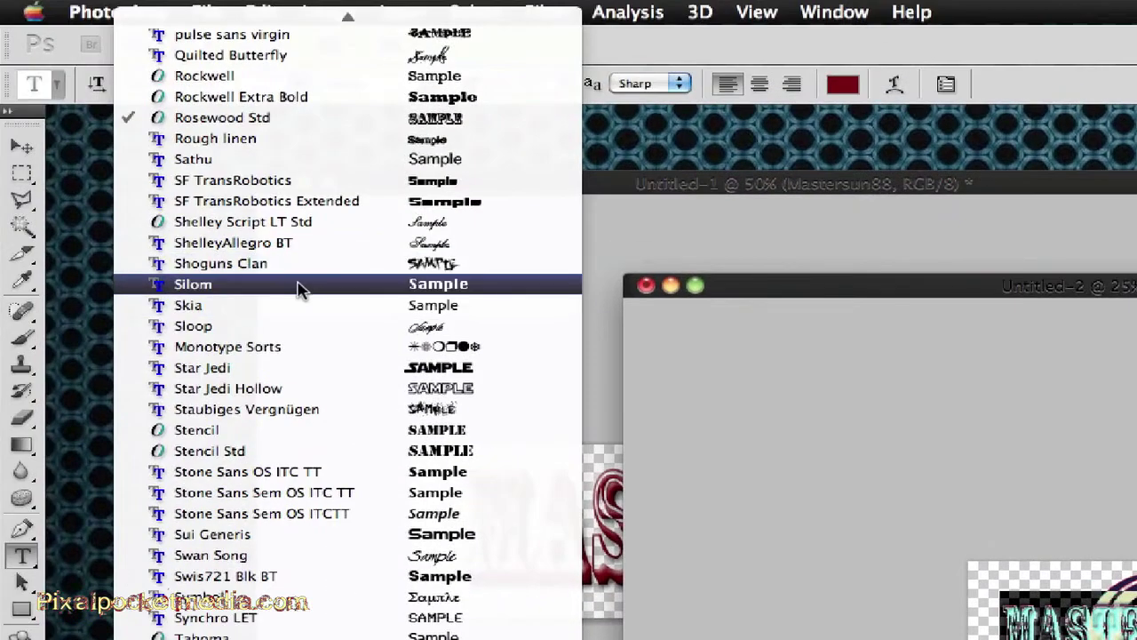
click(303, 277)
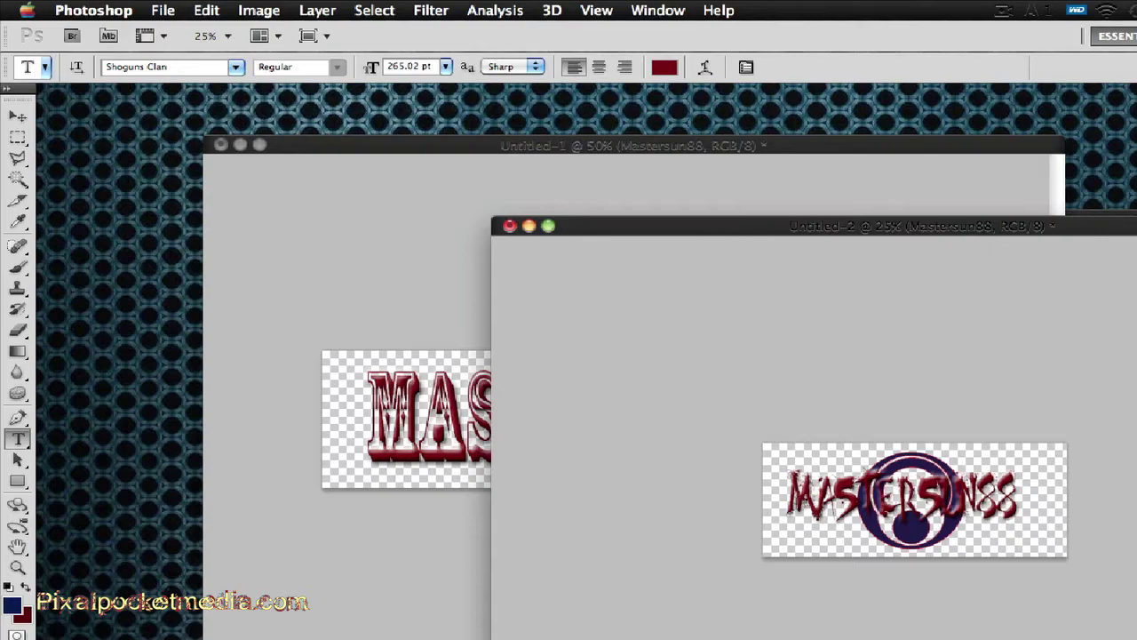
drag(787, 497, 1070, 497)
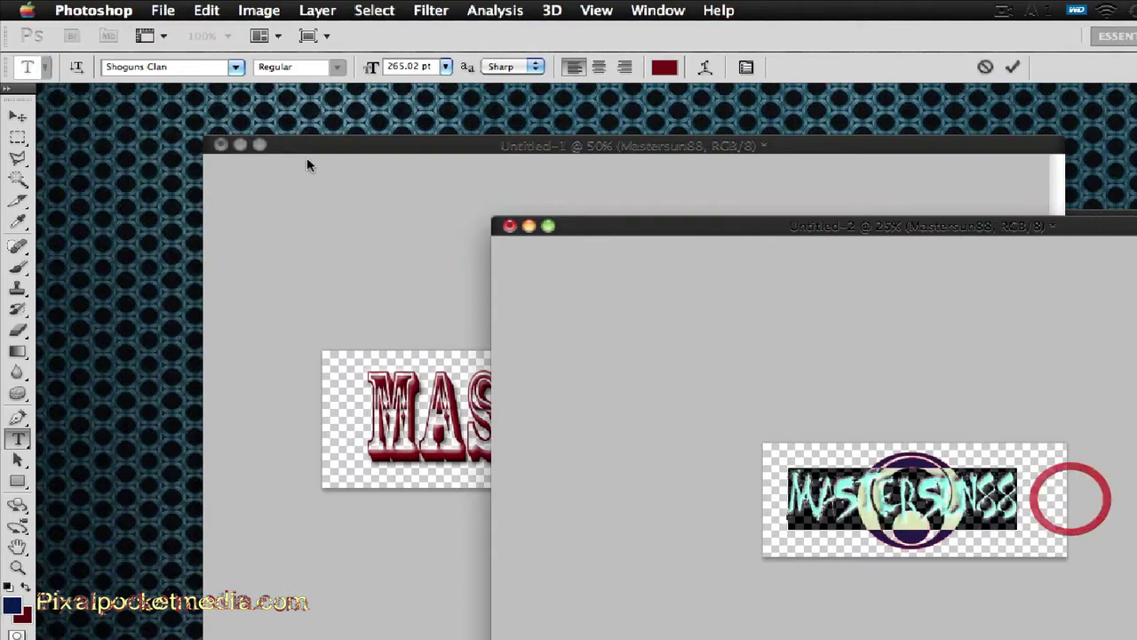
click(236, 68)
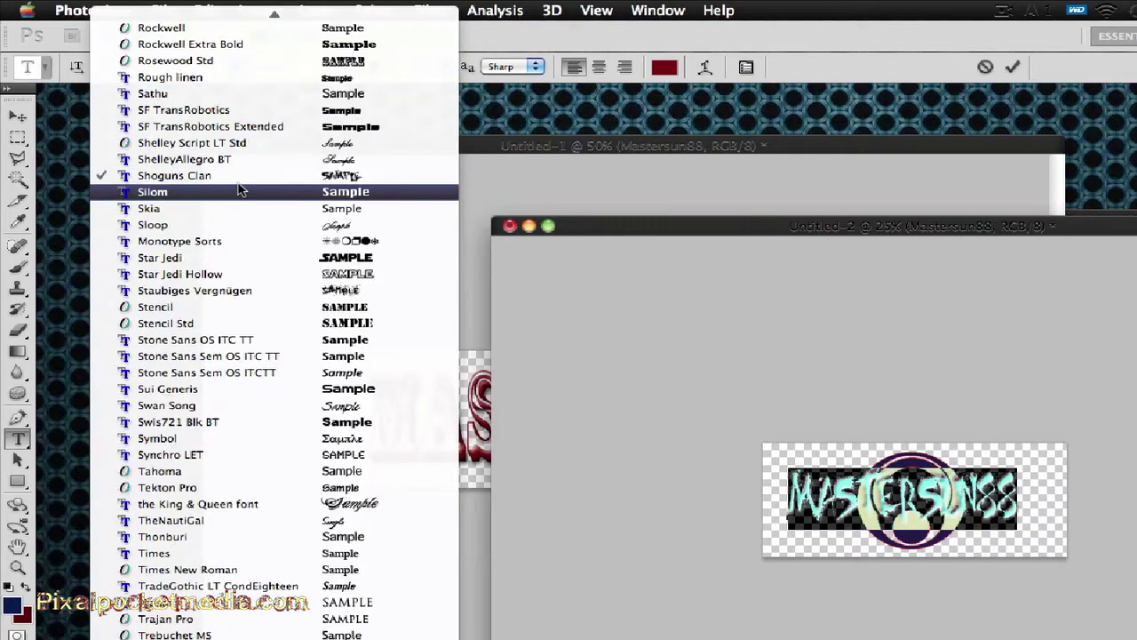
scroll(238, 190, up, 10)
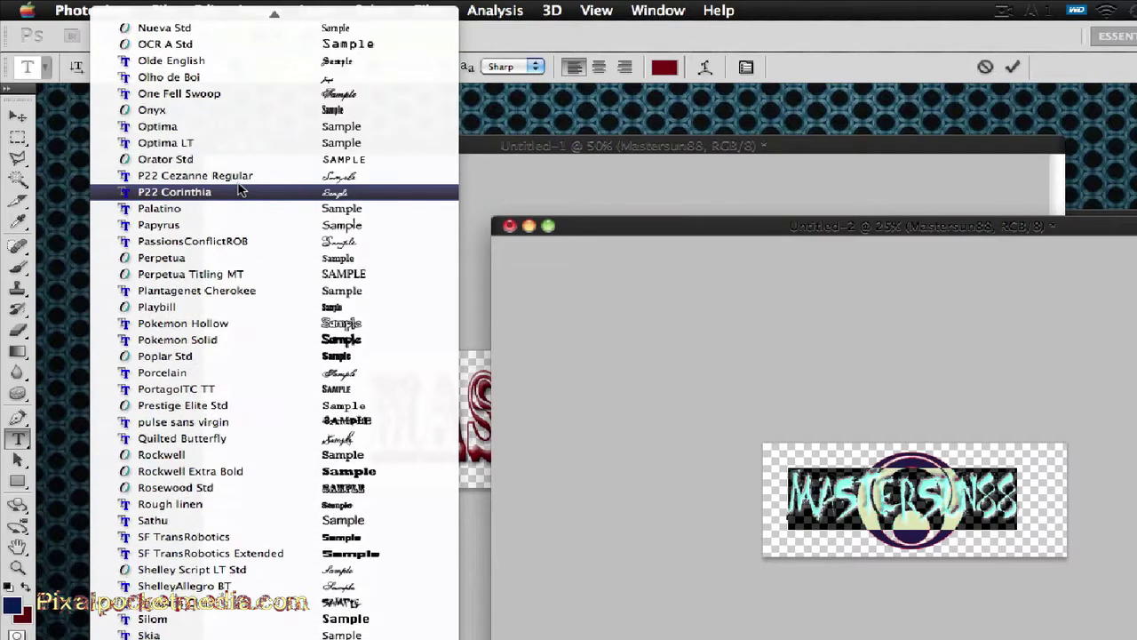
scroll(238, 190, up, 20)
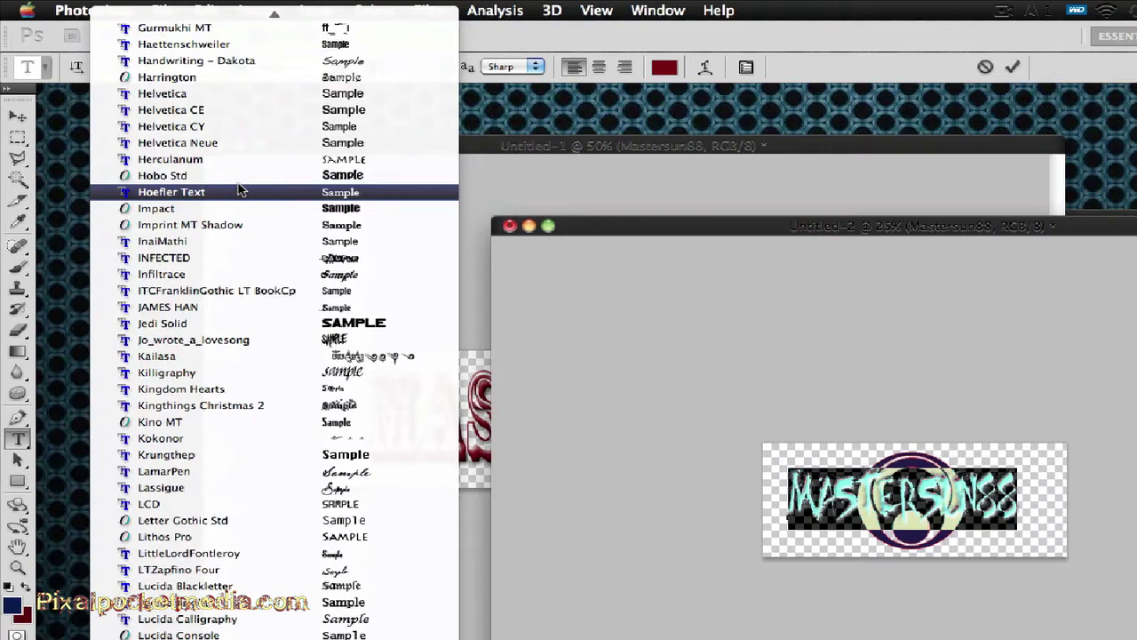
scroll(238, 191, up, 3)
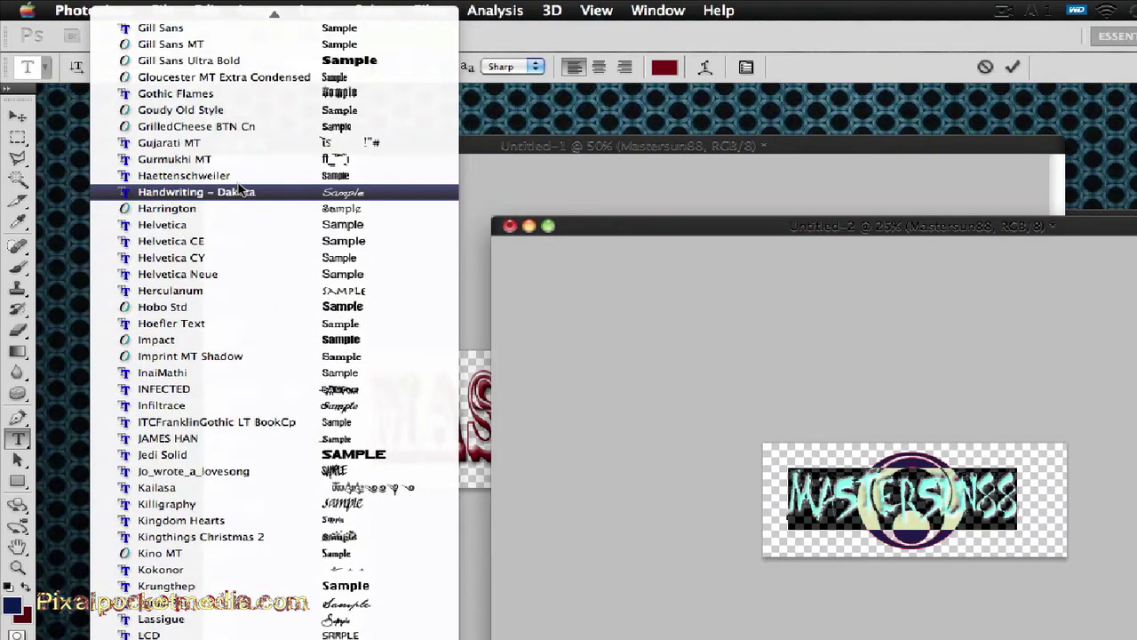
scroll(240, 188, up, 1)
click(220, 125)
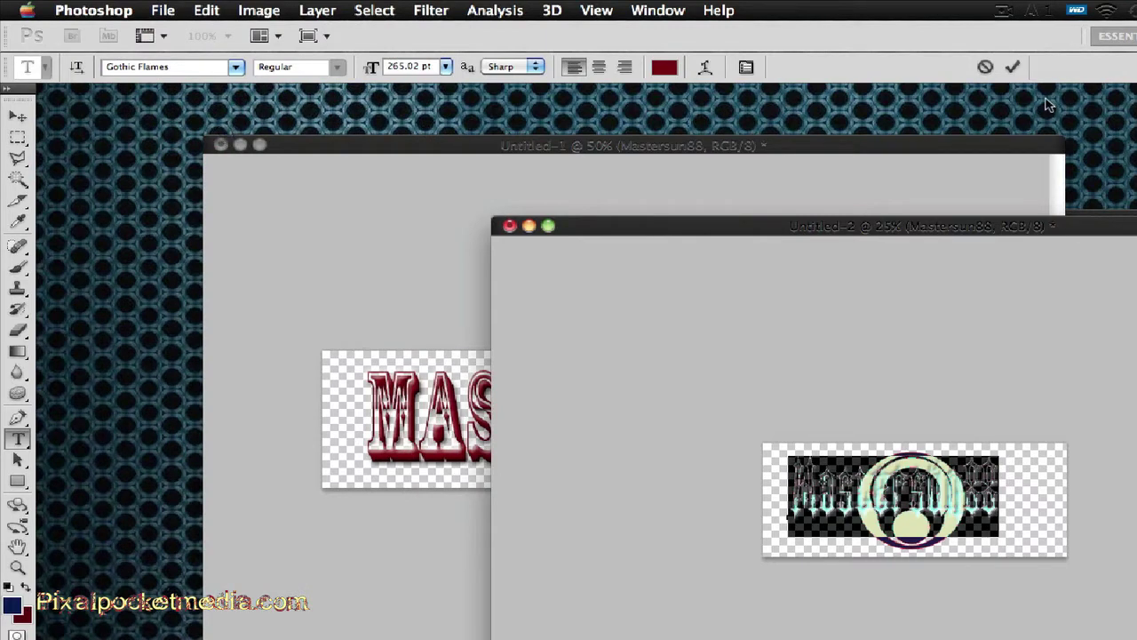
click(1012, 65)
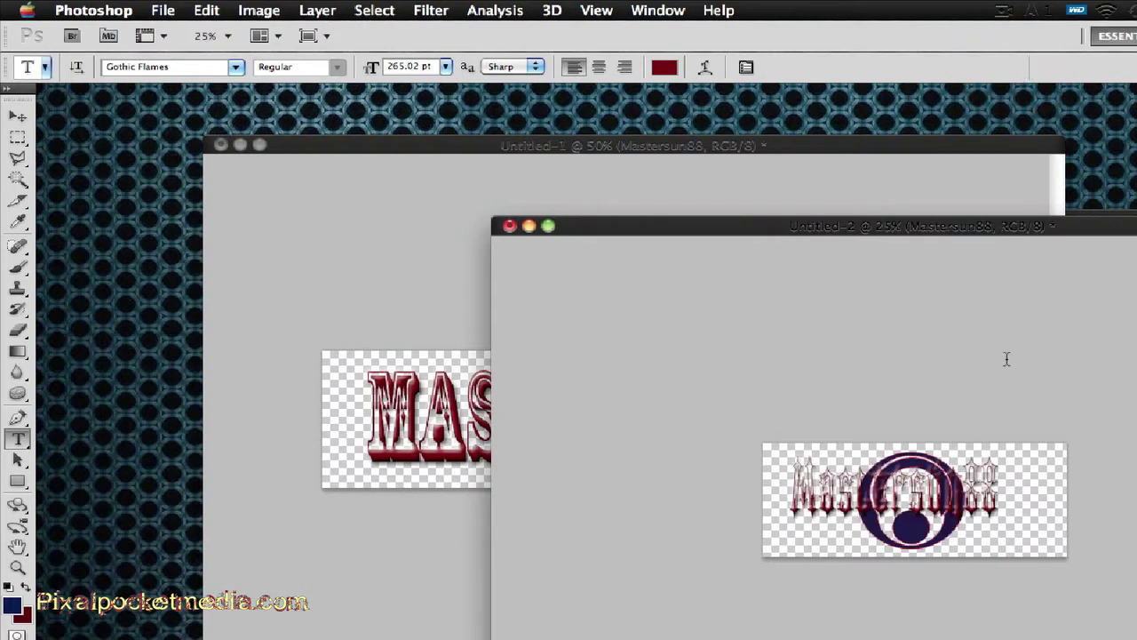
- Try Charlemagne Std on the Mastersun88 text over the ring, settle on the 28 Days Later font, and commit the edit
drag(790, 498, 998, 516)
click(235, 66)
scroll(292, 216, up, 20)
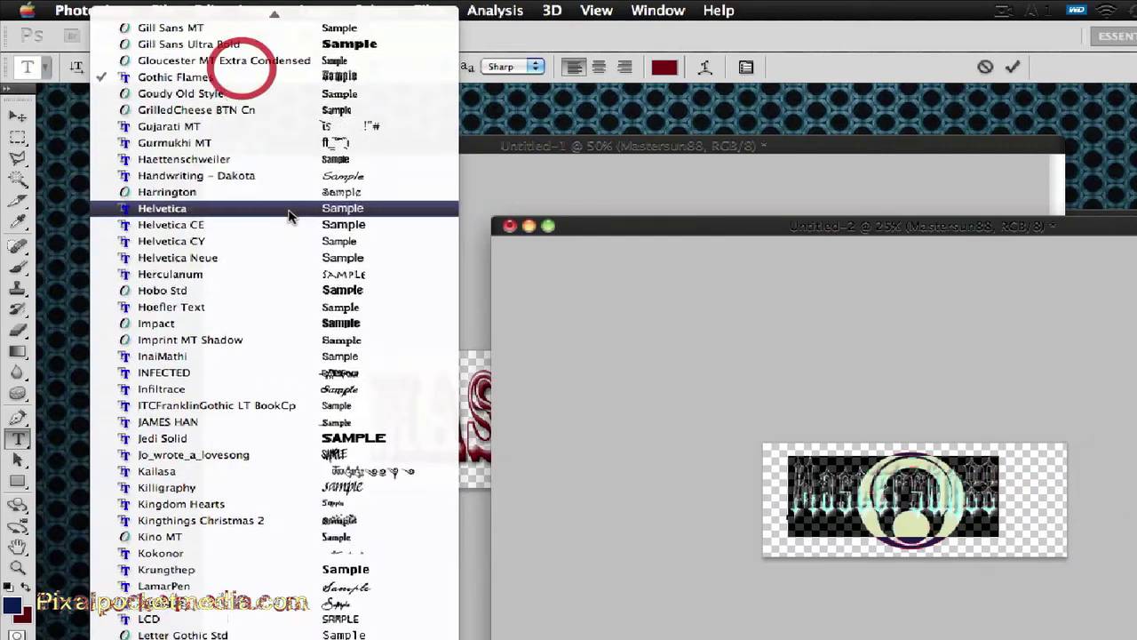
scroll(288, 216, up, 7)
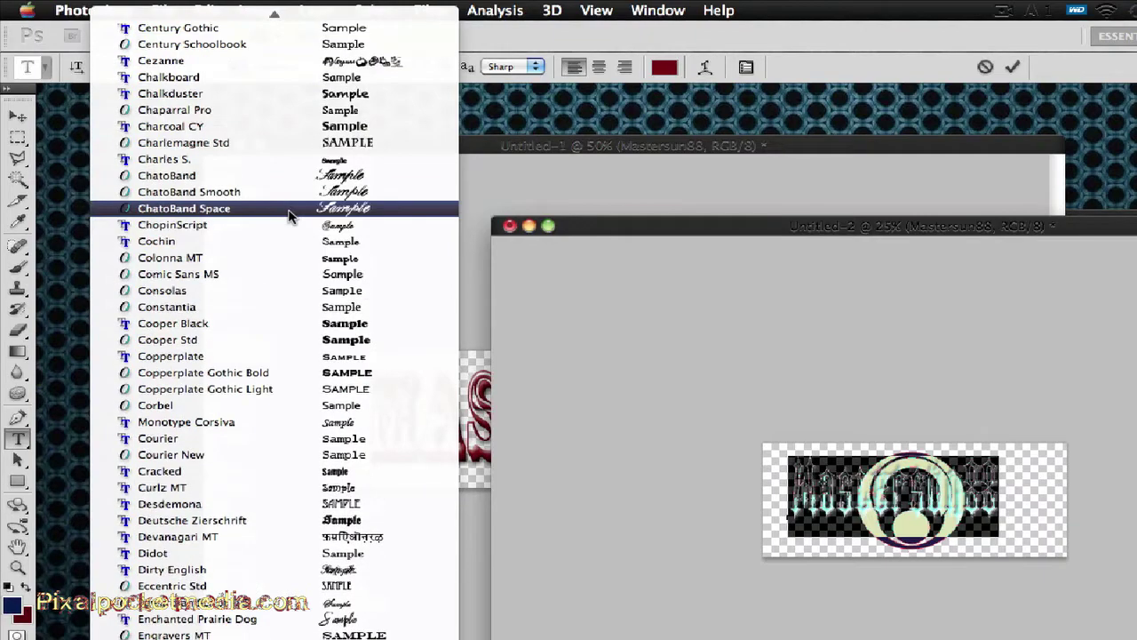
click(263, 176)
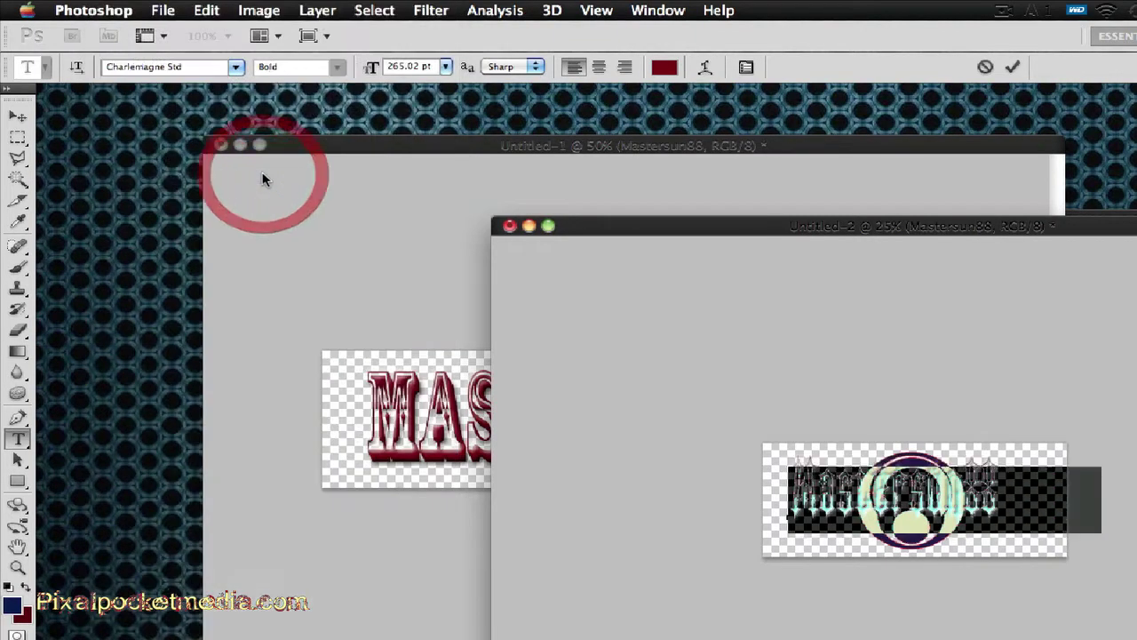
click(236, 67)
scroll(249, 189, up, 20)
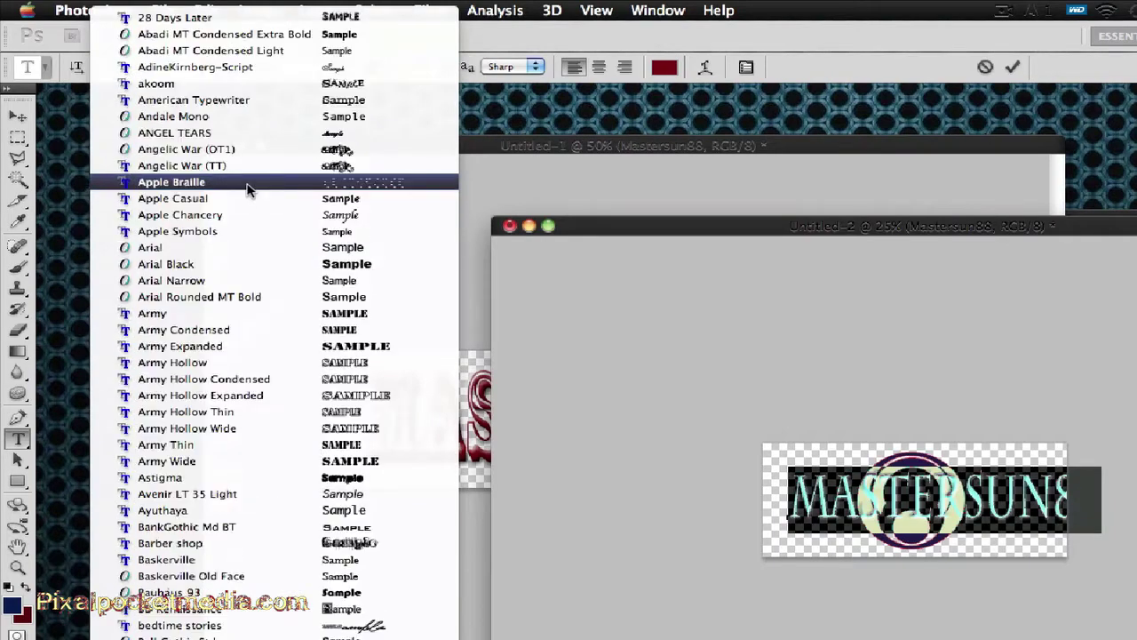
click(227, 17)
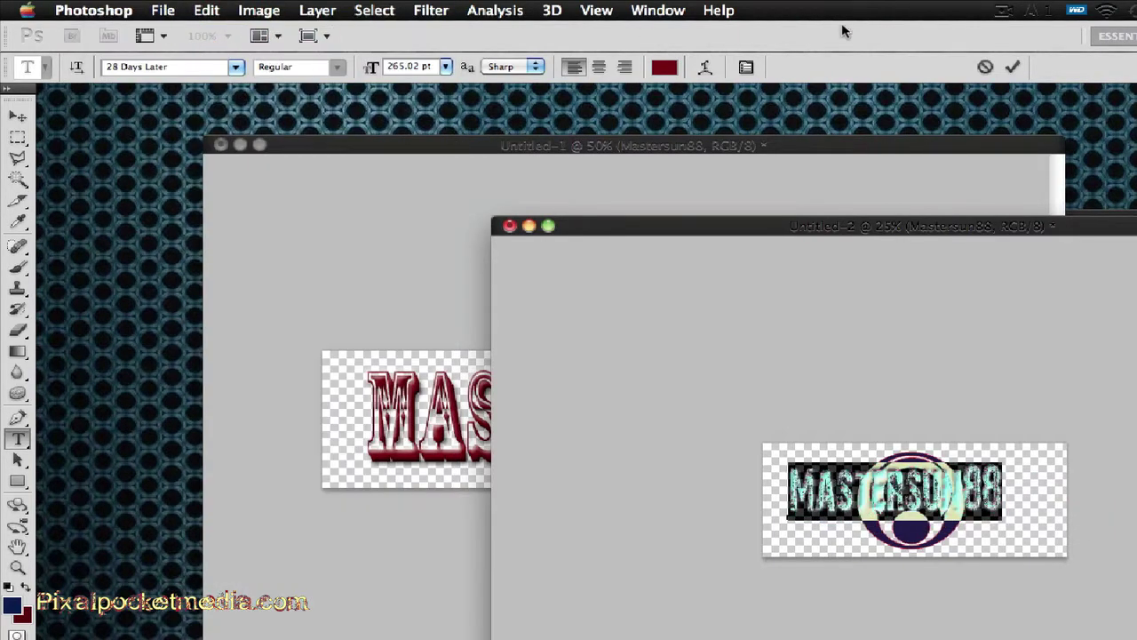
click(1013, 67)
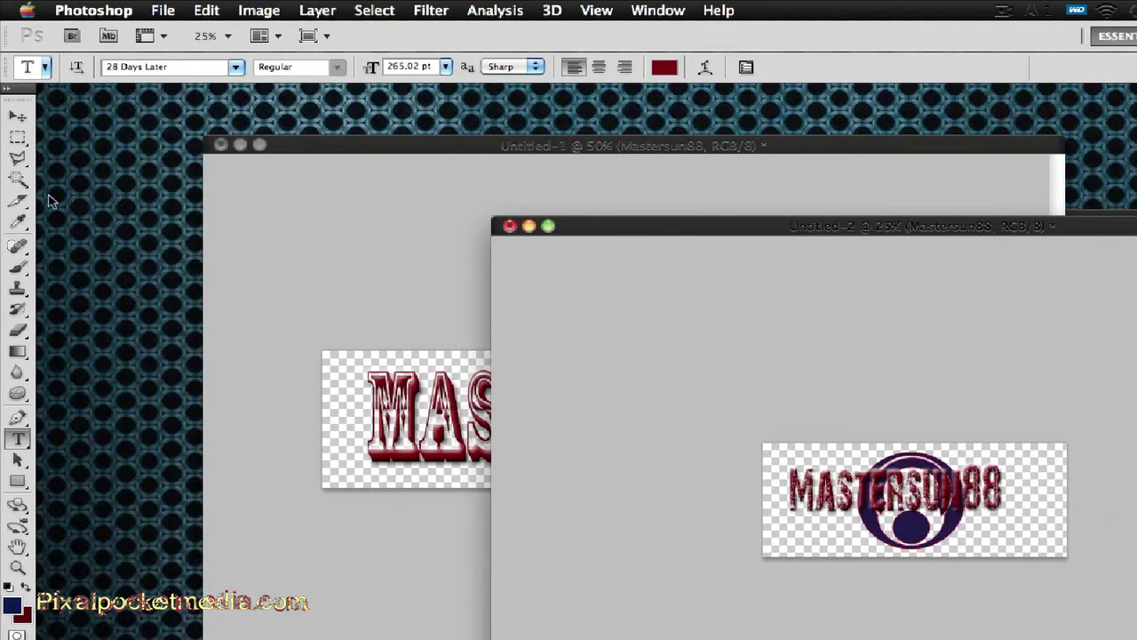
- Stretch the Mastersun88 text wider across the ring ornament and turn off its Bevel and Emboss effect
click(18, 116)
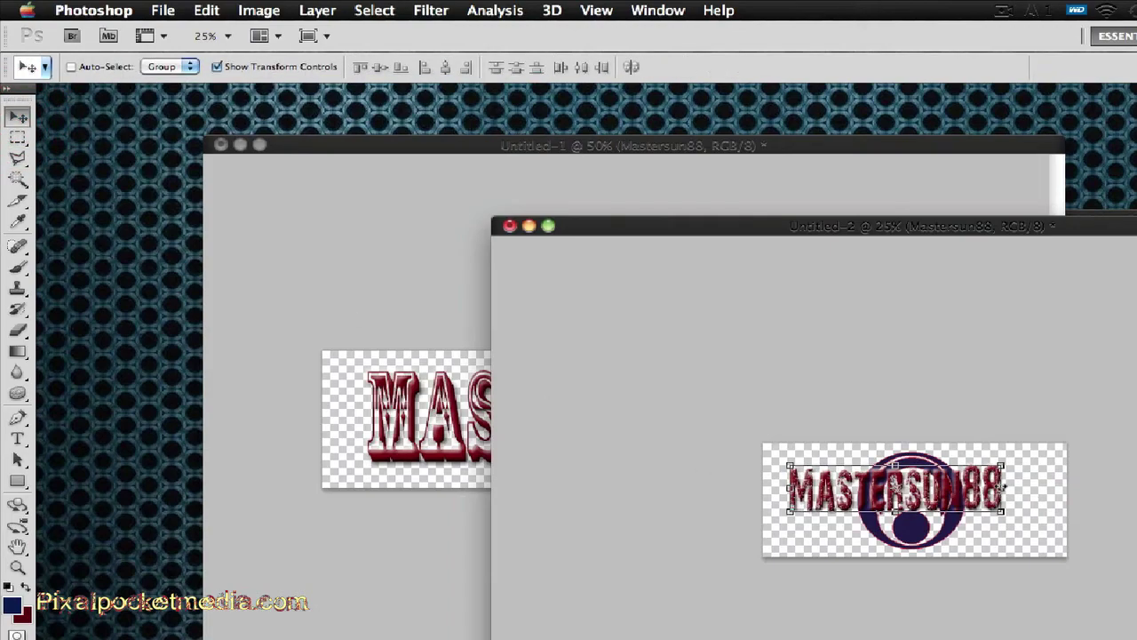
drag(1002, 487, 1031, 494)
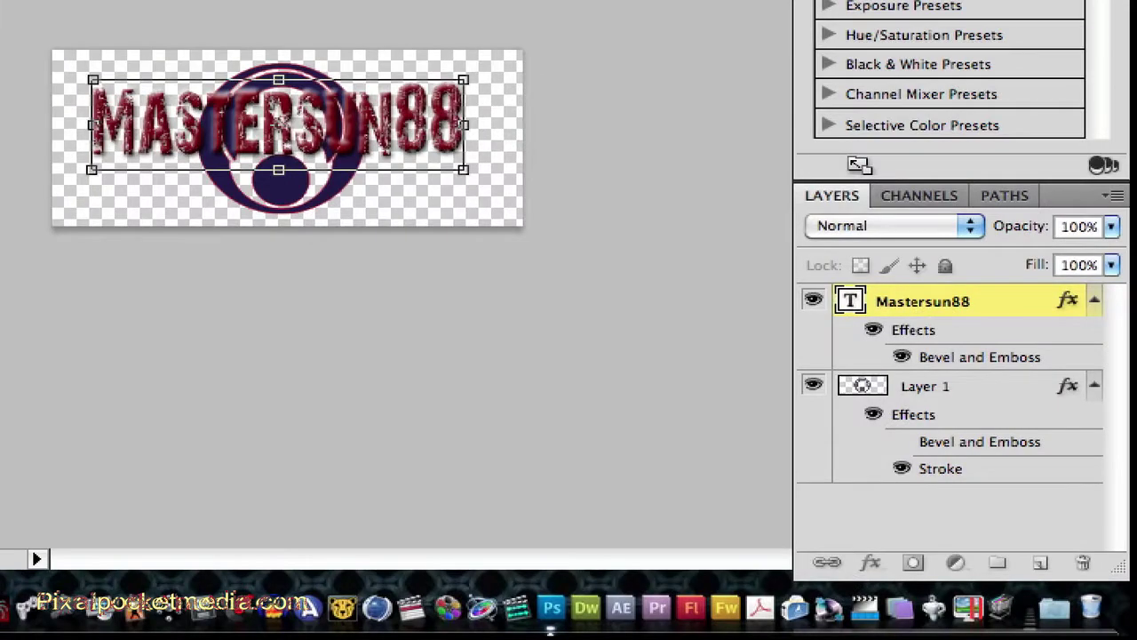
click(883, 562)
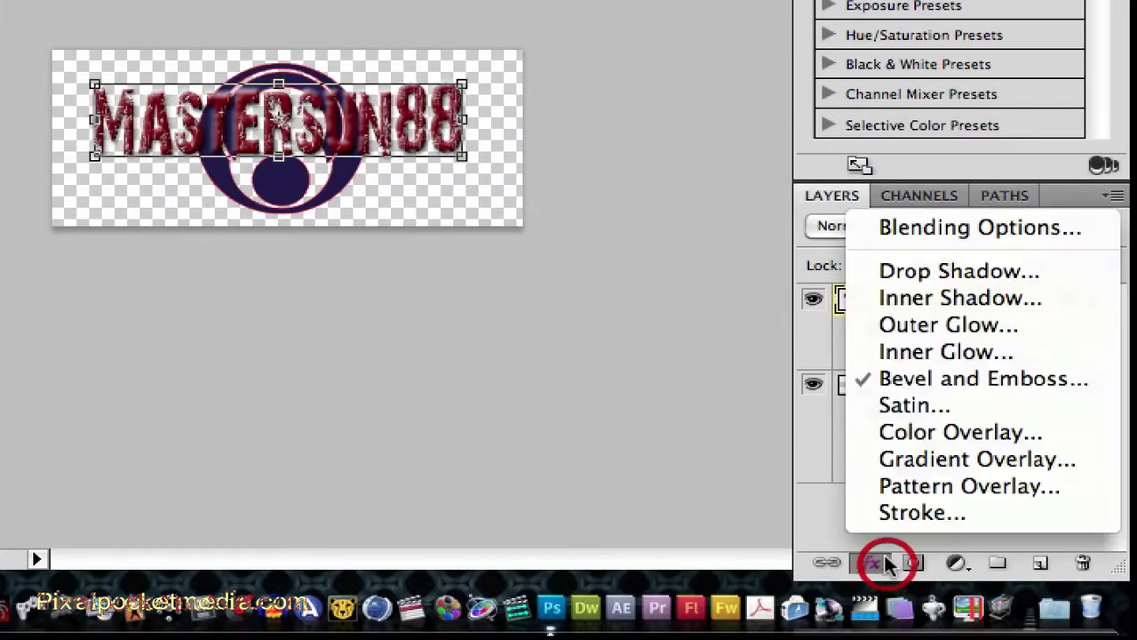
click(973, 234)
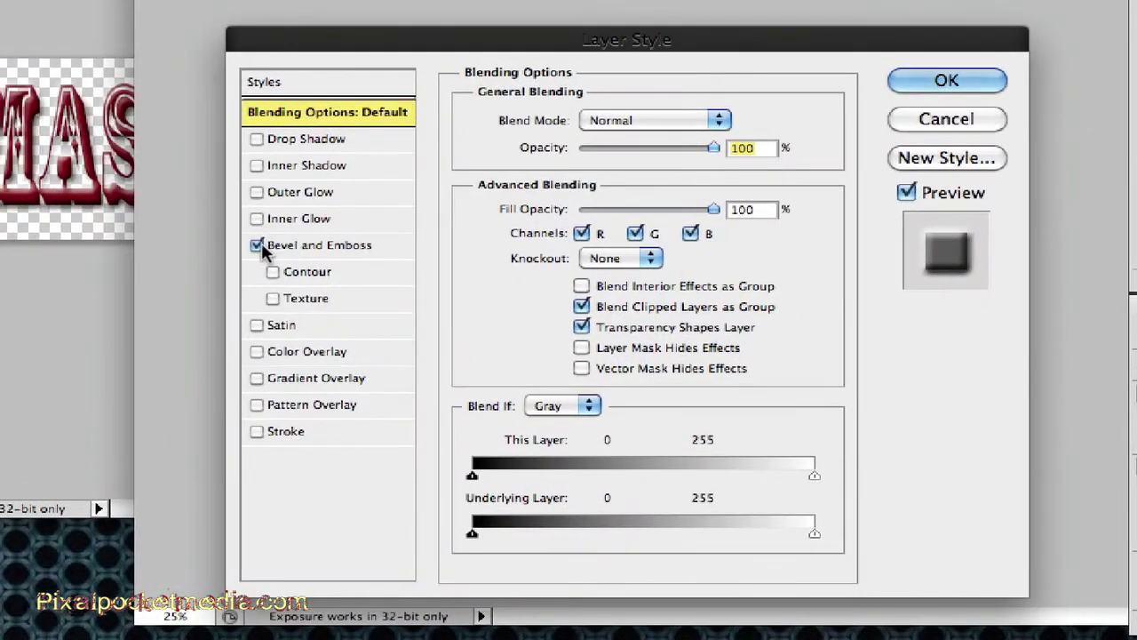
click(257, 244)
drag(462, 40, 284, 4)
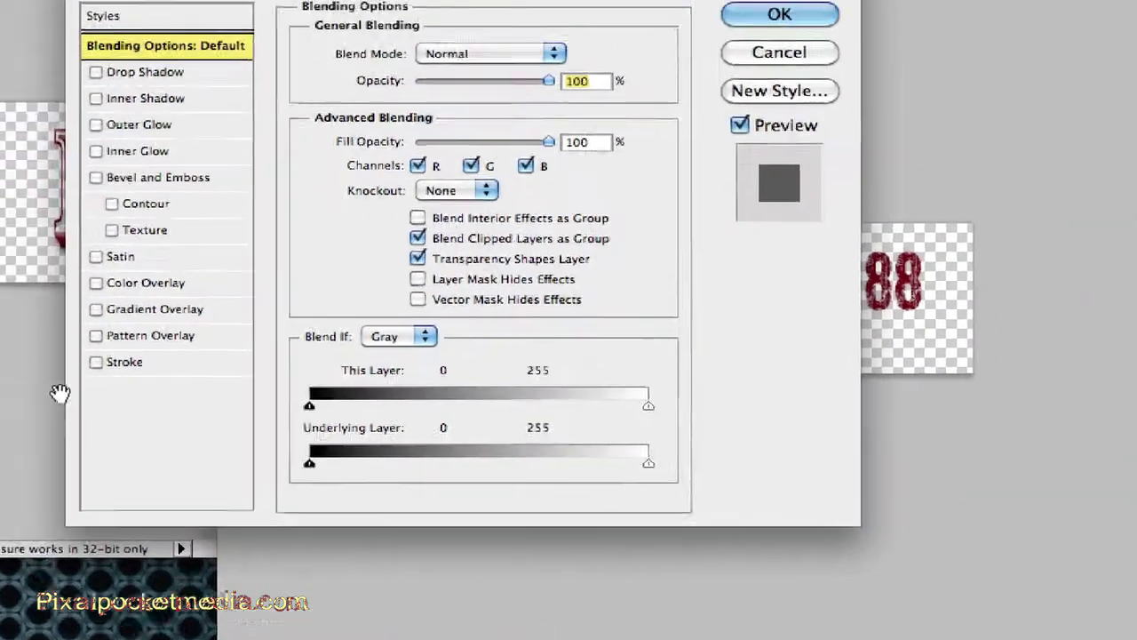
- Add a Stroke effect to the Mastersun88 text layer and set the stroke color to white (ffffff)
click(95, 362)
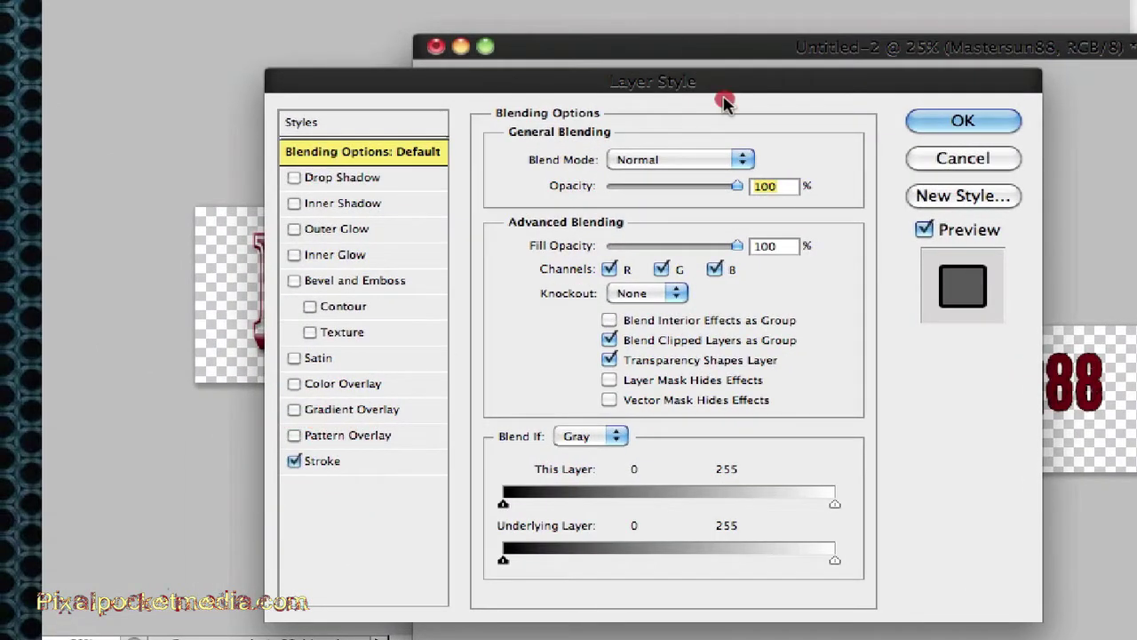
drag(532, 82, 168, 25)
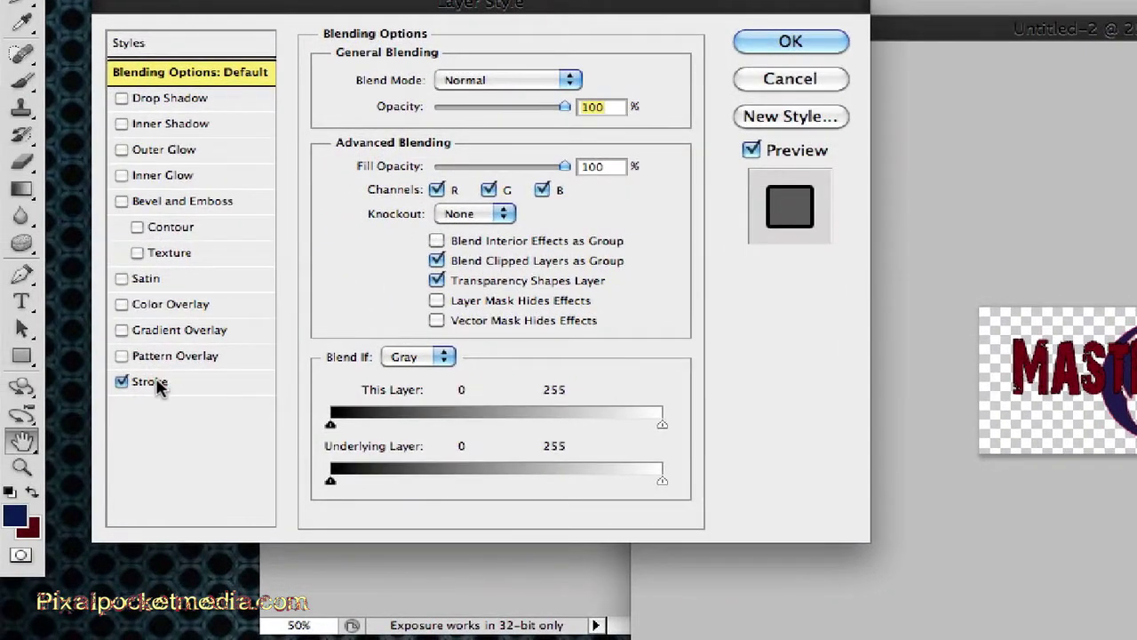
click(157, 382)
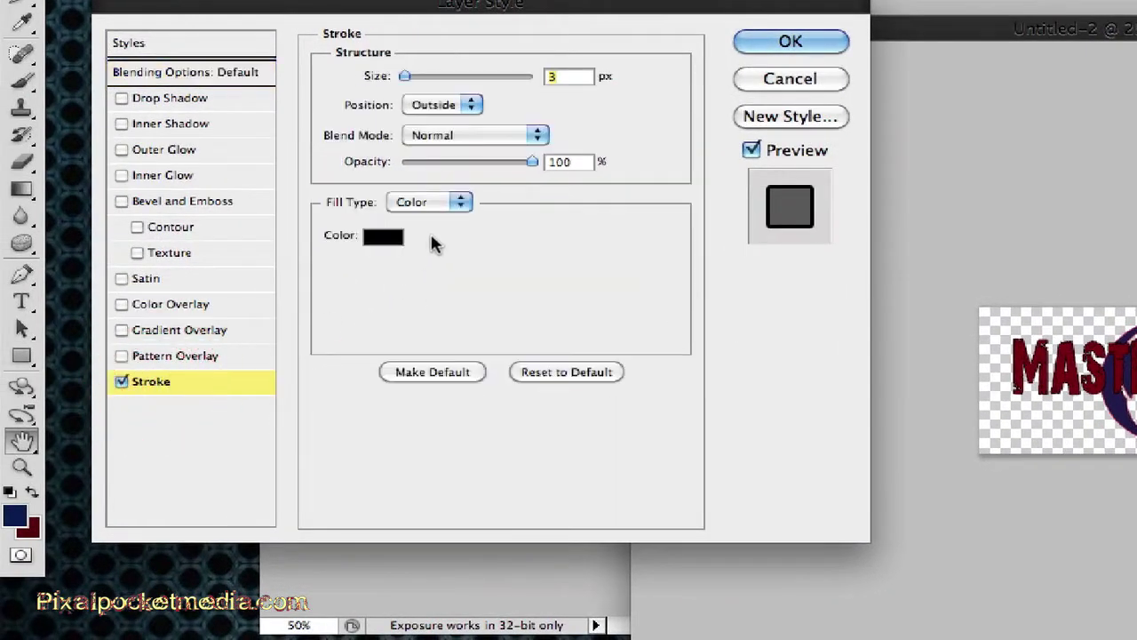
click(383, 236)
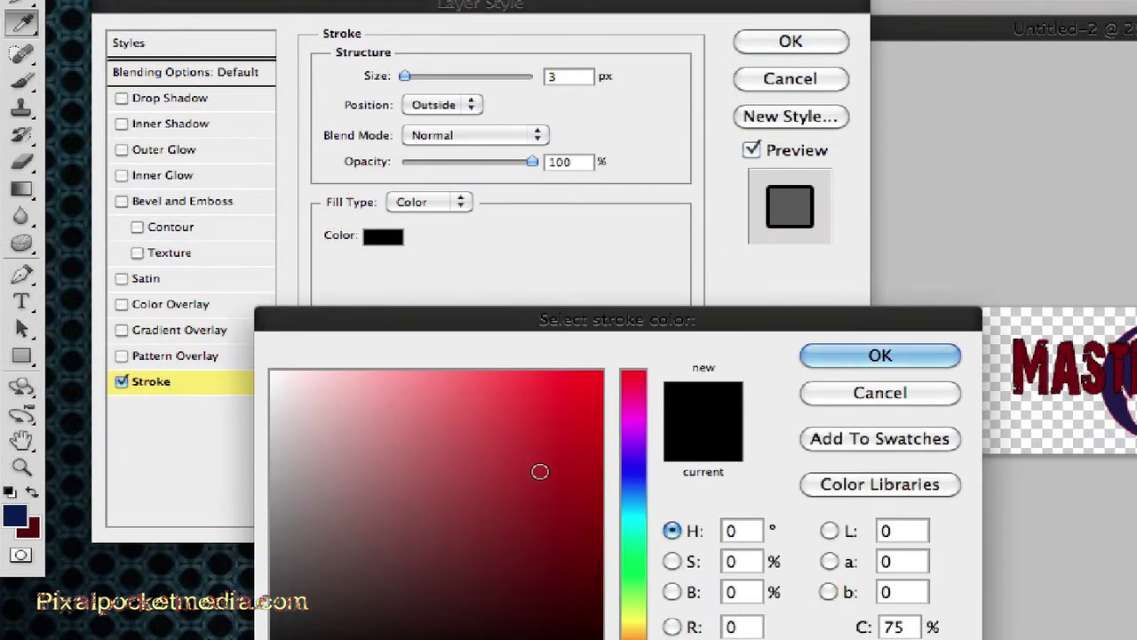
click(632, 480)
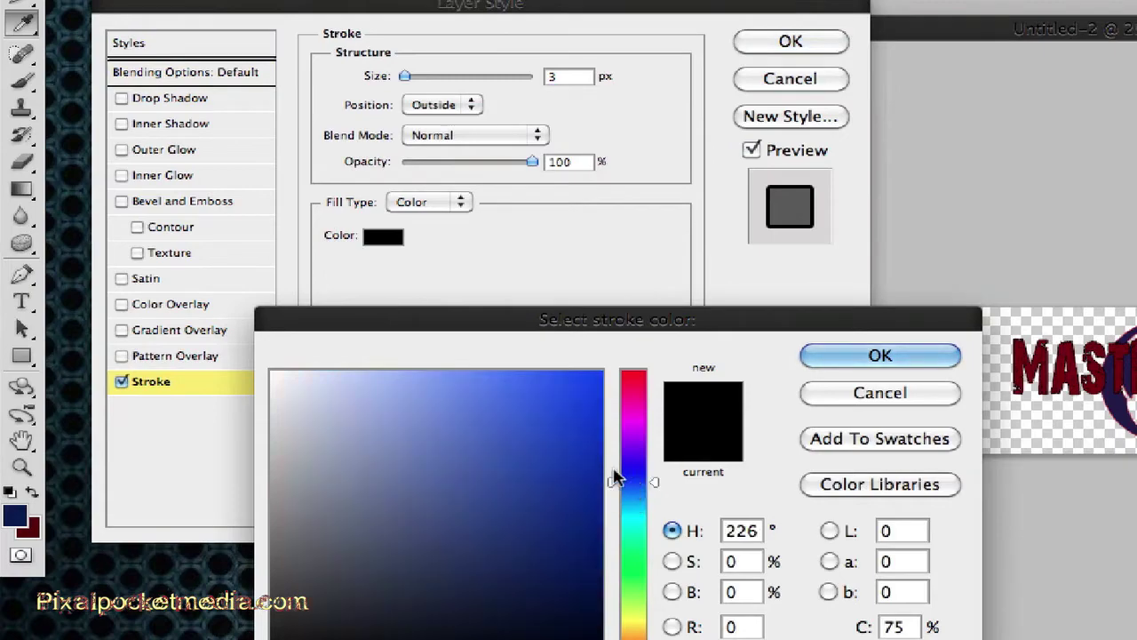
mouse_move(589, 464)
mouse_down()
mouse_move(583, 450)
mouse_move(512, 531)
mouse_up()
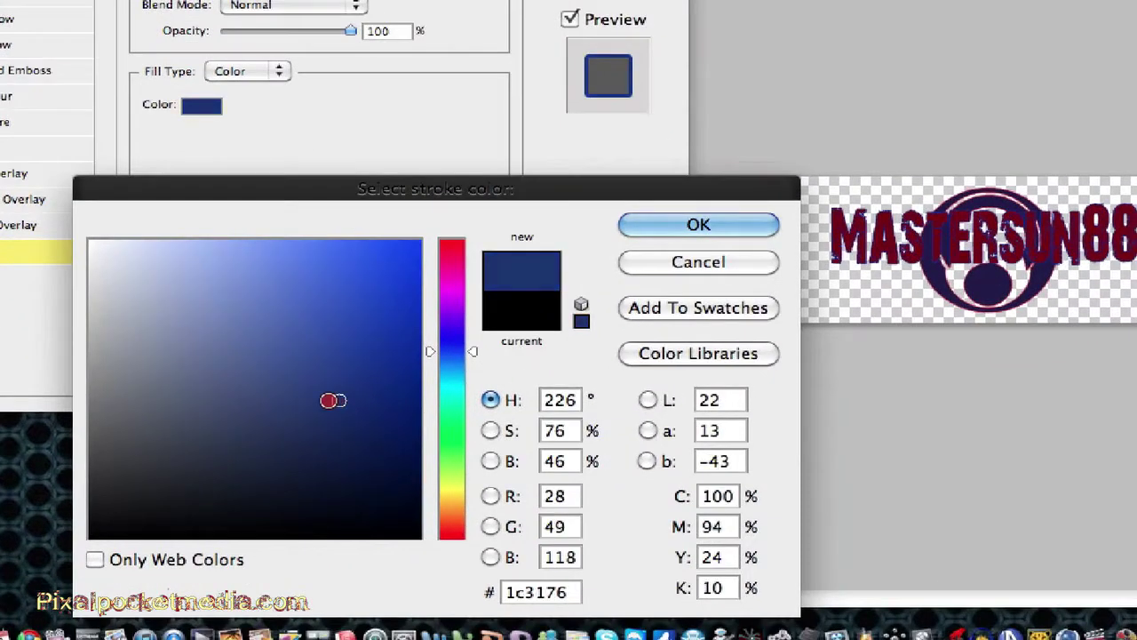
drag(333, 400, 91, 241)
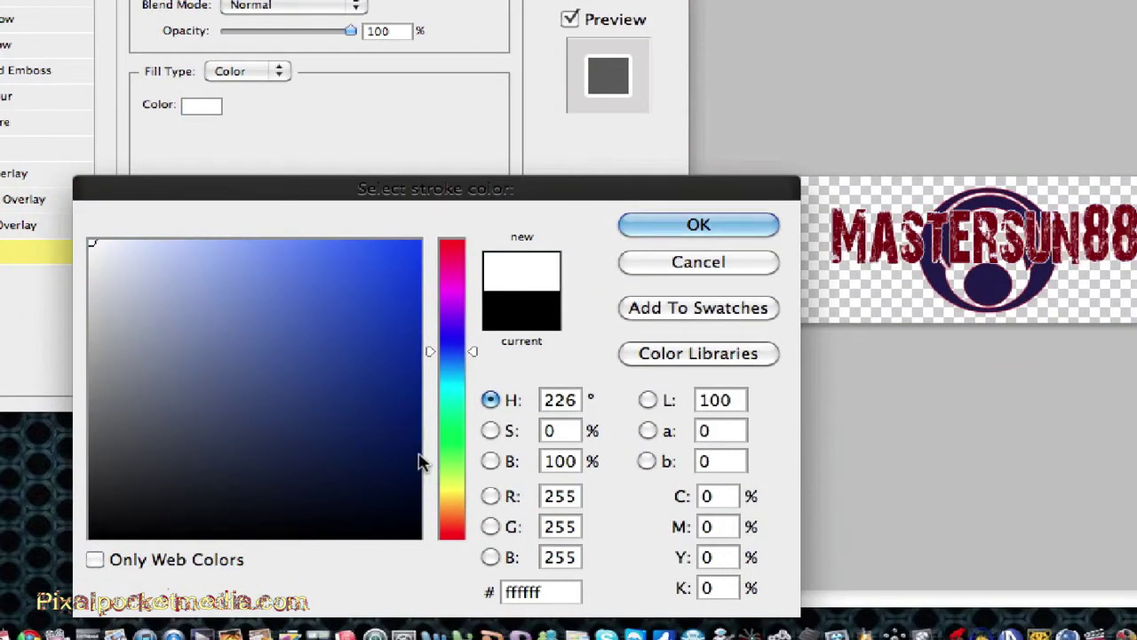
click(660, 229)
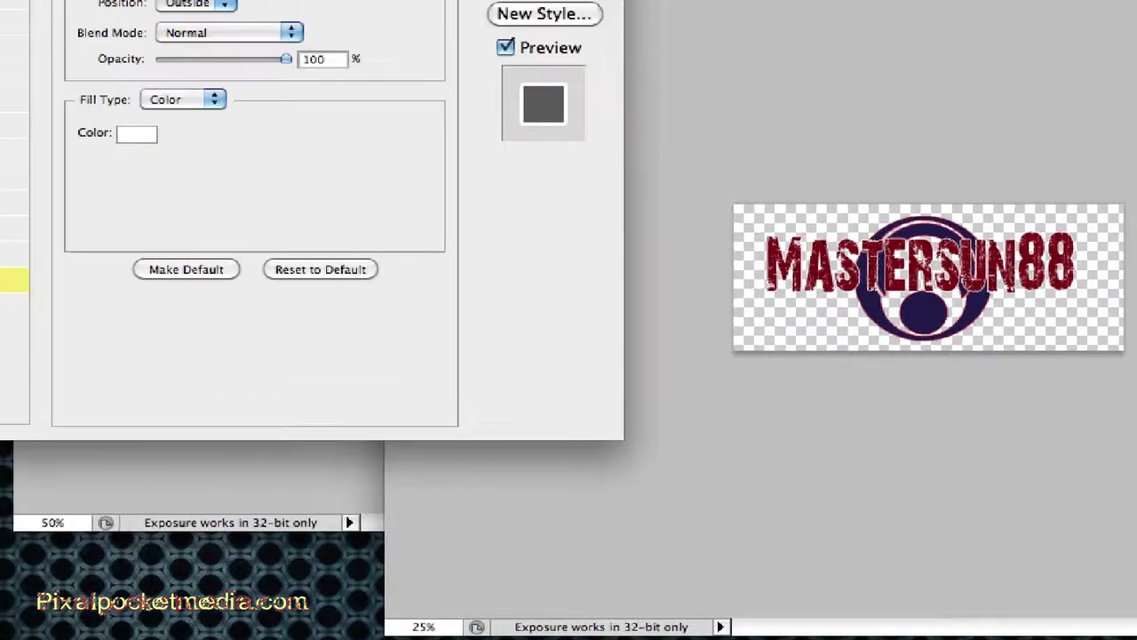
- Set the text layer's stroke size to 6 px and apply the layer style
drag(279, 112, 287, 121)
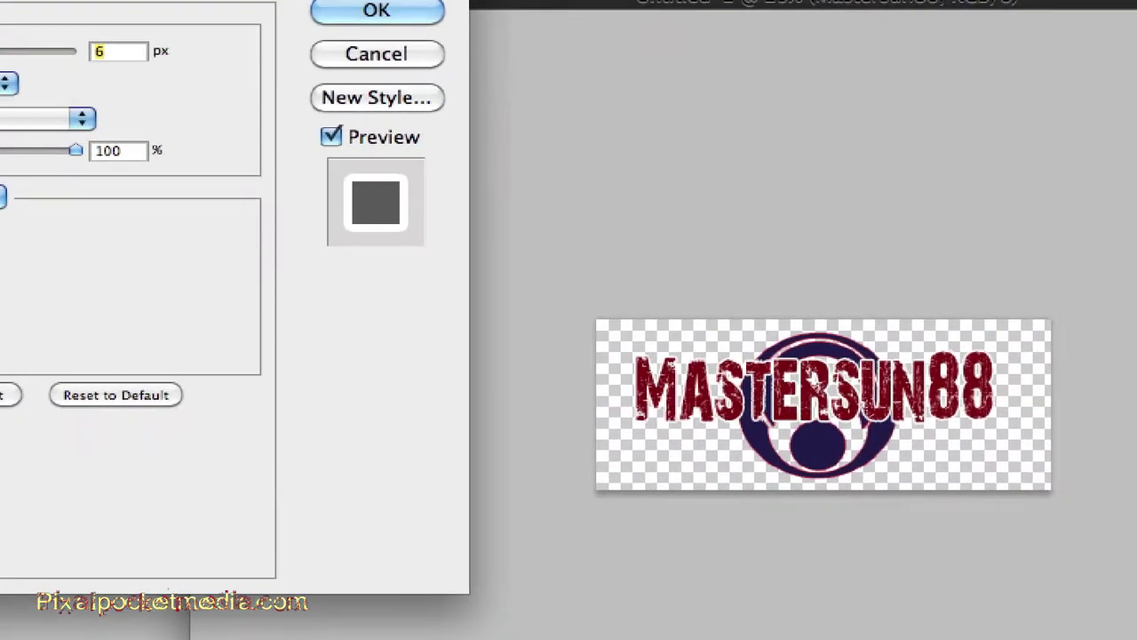
drag(119, 0, 85, 140)
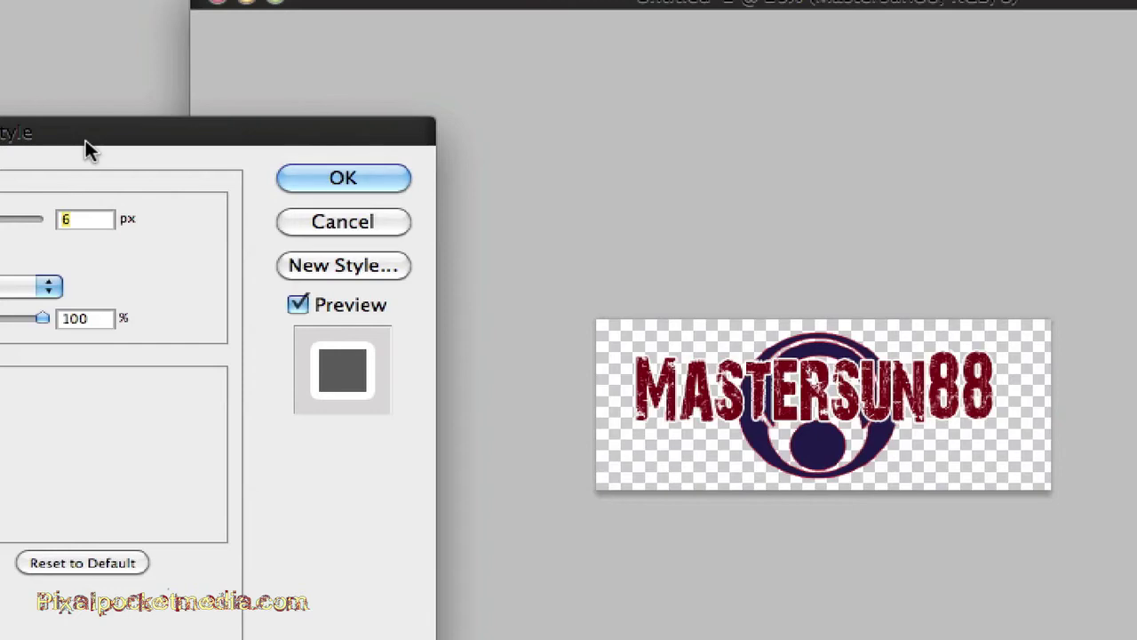
key(Return)
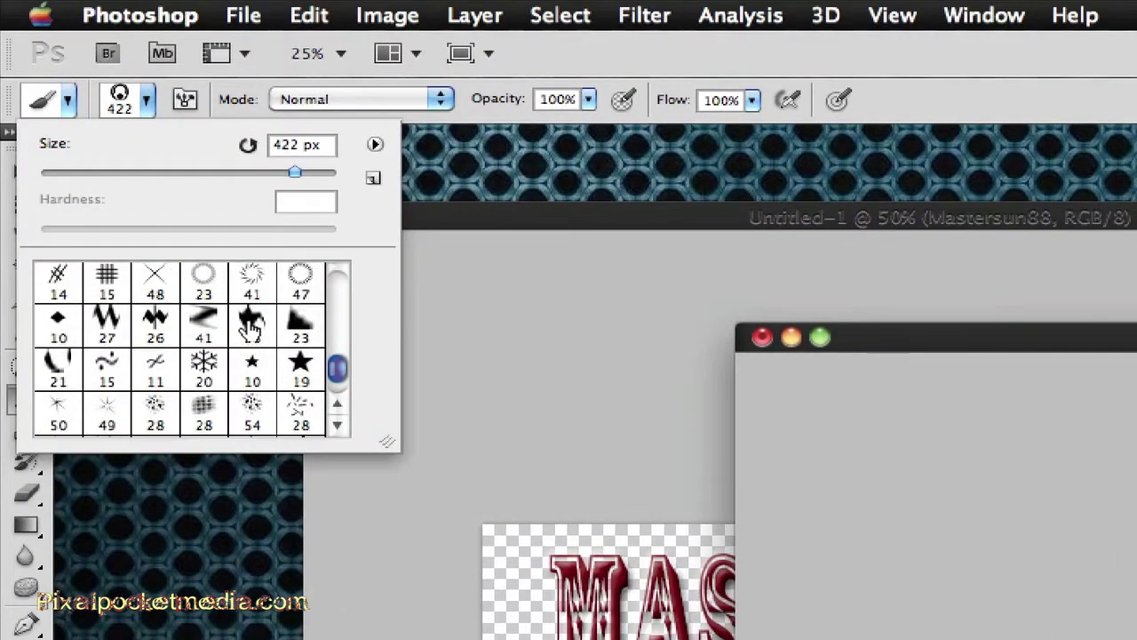
- Choose the 944 px silhouette brush of an athlete with a ball for the Brush tool
scroll(250, 329, down, 5)
scroll(249, 325, up, 1)
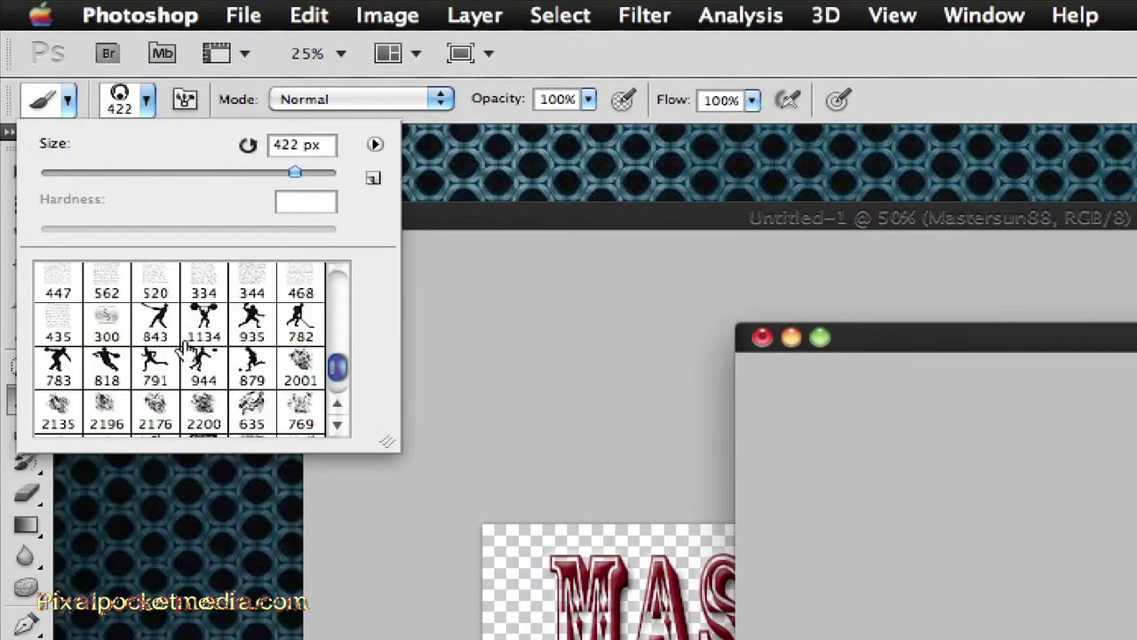
click(203, 329)
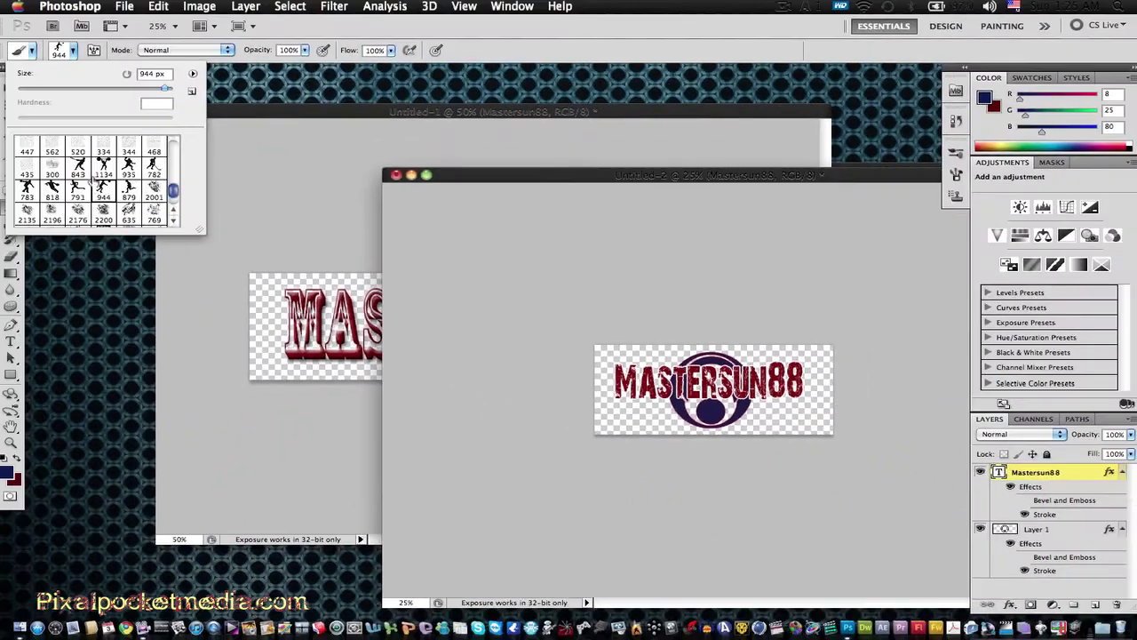
click(623, 175)
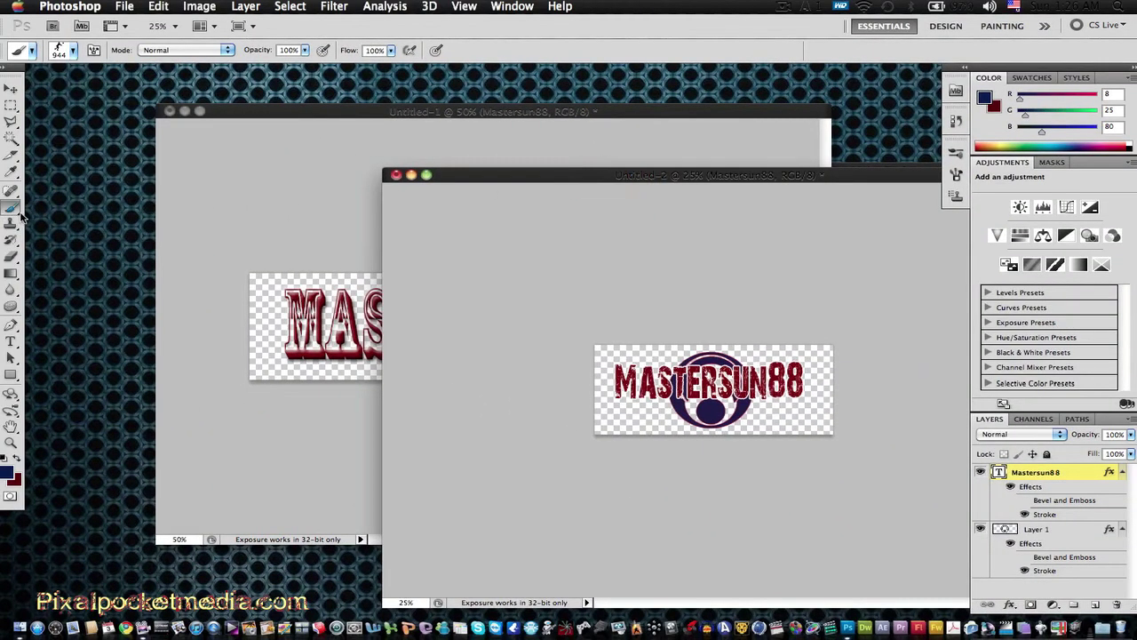
- Stamp the athlete silhouette on the ring ornament's Layer 1, once on each side of the ring behind the text
click(1002, 528)
click(763, 432)
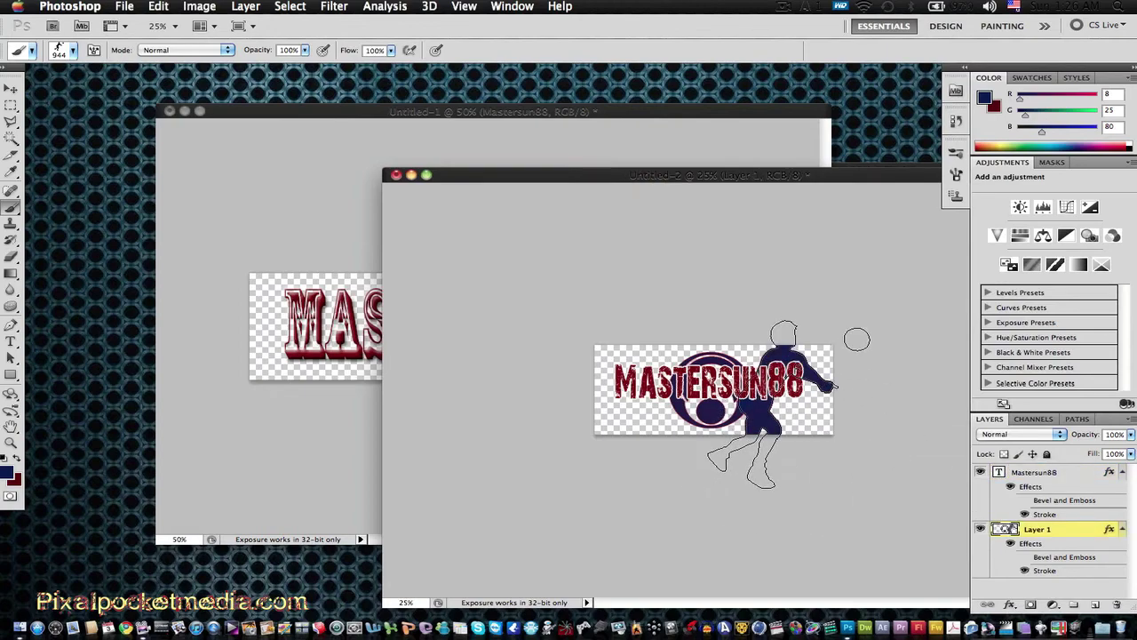
click(627, 427)
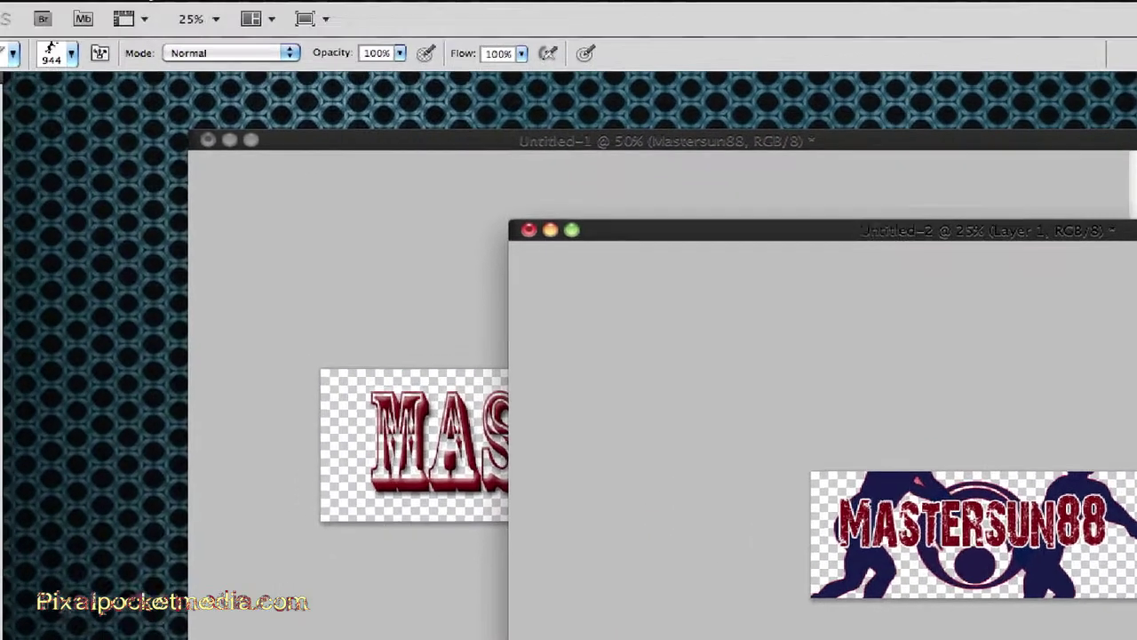
click(180, 11)
click(180, 11)
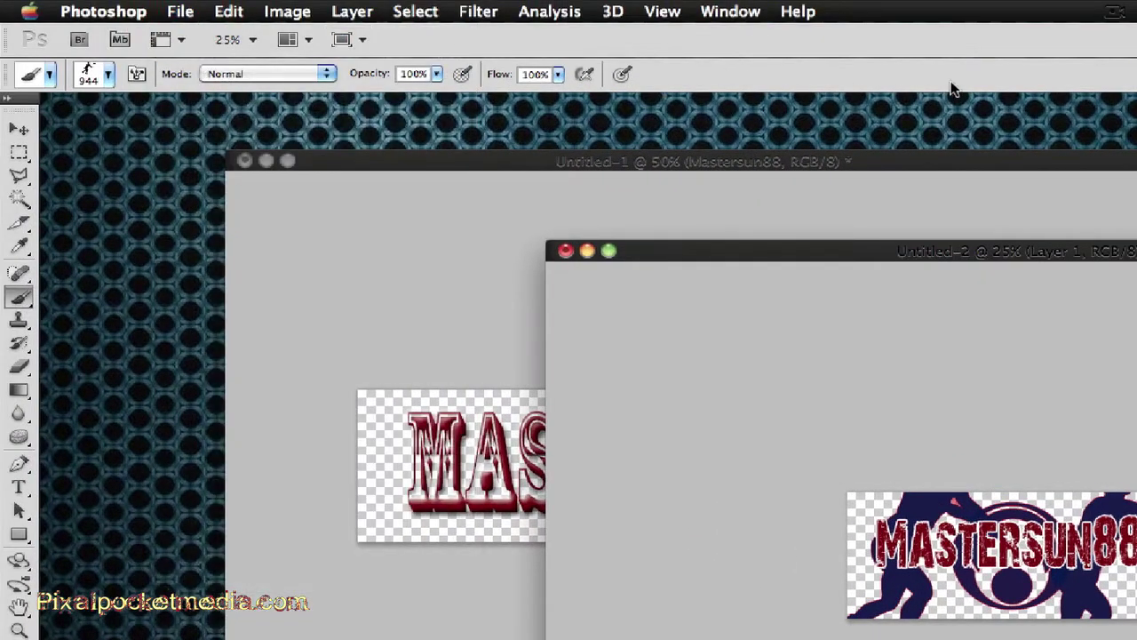